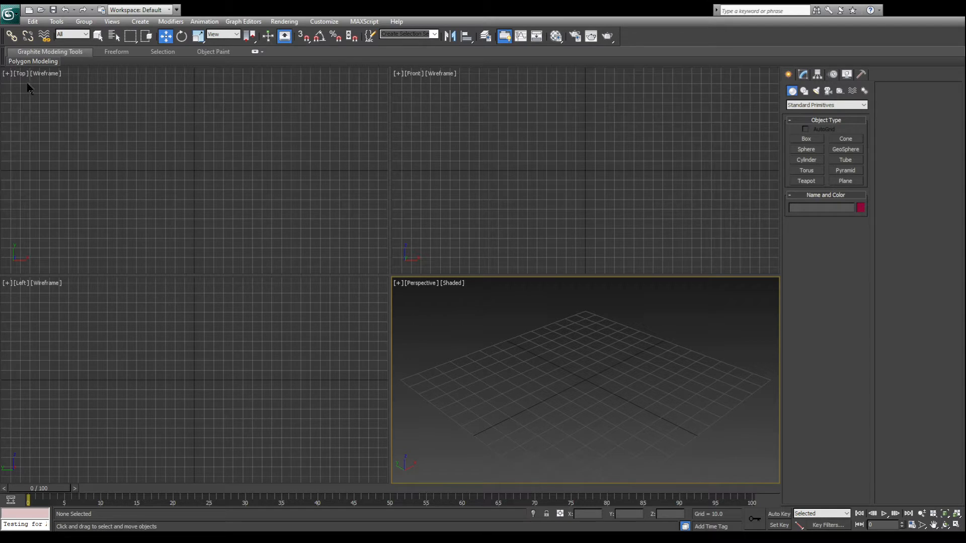
# - Activate the Front, Perspective, Left and Top viewports in turn to see which one is highlighted as active
pyautogui.click(503, 212)
pyautogui.click(495, 346)
pyautogui.click(307, 238)
pyautogui.click(478, 221)
pyautogui.click(546, 353)
pyautogui.click(342, 342)
pyautogui.click(332, 236)
pyautogui.click(453, 243)
pyautogui.click(412, 302)
pyautogui.click(352, 251)
pyautogui.click(509, 213)
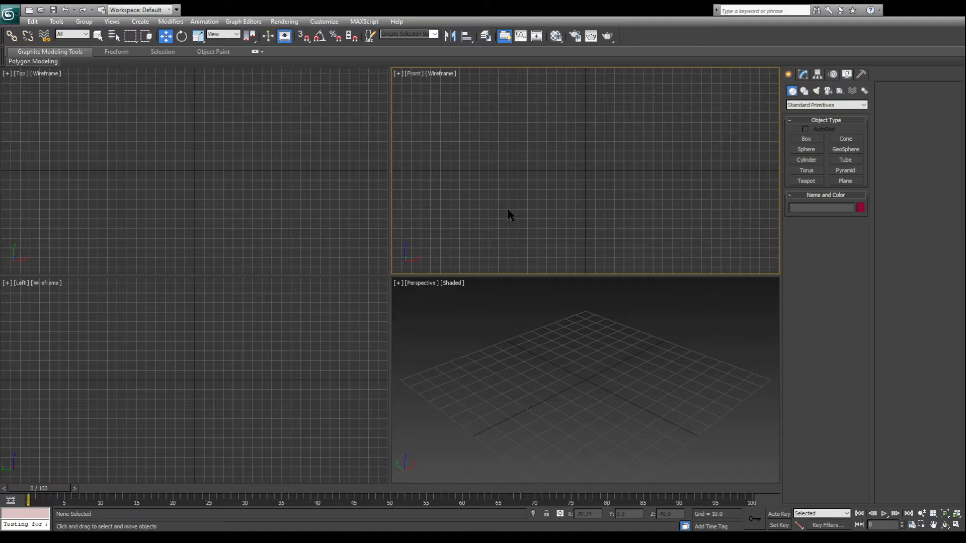
pyautogui.click(28, 90)
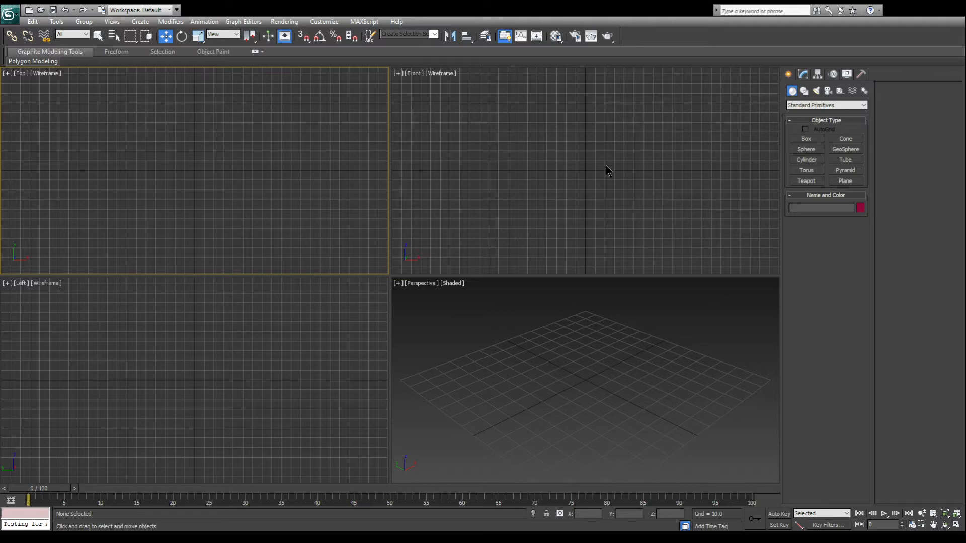
pyautogui.click(166, 348)
pyautogui.click(525, 386)
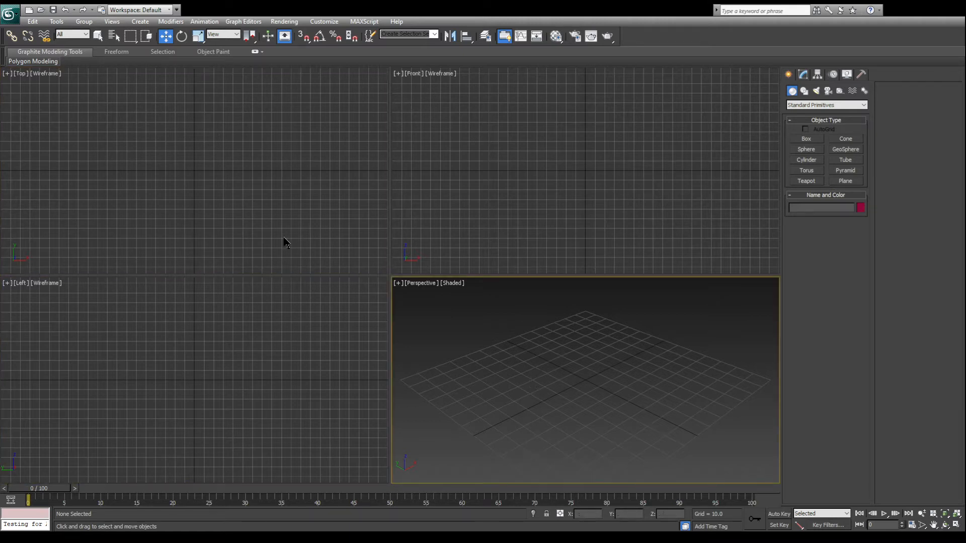
pyautogui.click(242, 200)
pyautogui.click(610, 189)
pyautogui.click(242, 338)
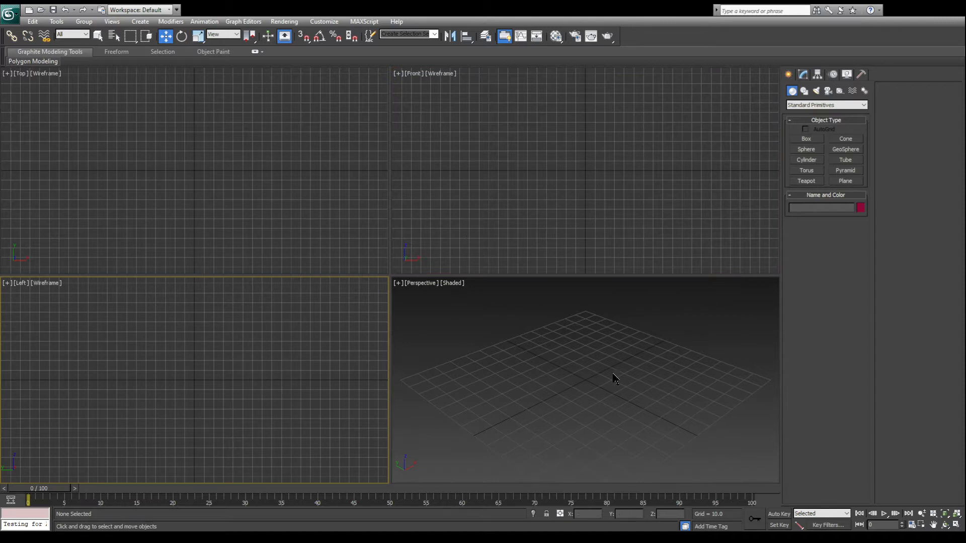
# - Orbit and pan the Perspective viewport's grid to view it from different angles, including with the Orbit tool
pyautogui.moveTo(610, 377)
pyautogui.keyDown('alt'); pyautogui.mouseDown(button='middle')
pyautogui.moveTo(595, 386)
pyautogui.moveTo(645, 377)
pyautogui.moveTo(551, 377)
pyautogui.moveTo(607, 378)
pyautogui.mouseUp(button='middle'); pyautogui.keyUp('alt')
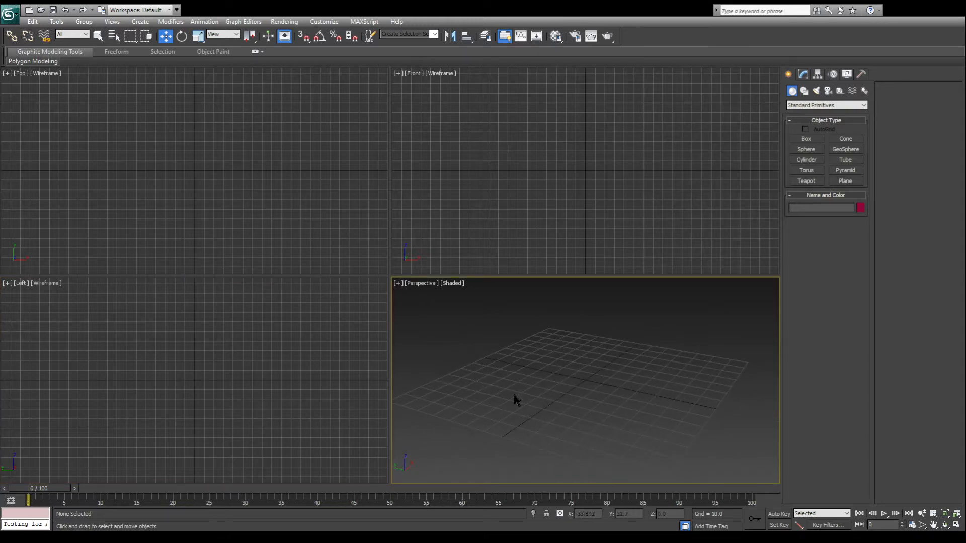
pyautogui.moveTo(582, 367)
pyautogui.keyDown('alt'); pyautogui.mouseDown(button='middle')
pyautogui.moveTo(479, 366)
pyautogui.moveTo(590, 365)
pyautogui.moveTo(522, 352)
pyautogui.moveTo(543, 387)
pyautogui.moveTo(655, 390)
pyautogui.moveTo(500, 362)
pyautogui.moveTo(571, 373)
pyautogui.moveTo(583, 364)
pyautogui.moveTo(557, 360)
pyautogui.moveTo(564, 367)
pyautogui.mouseUp(button='middle'); pyautogui.keyUp('alt')
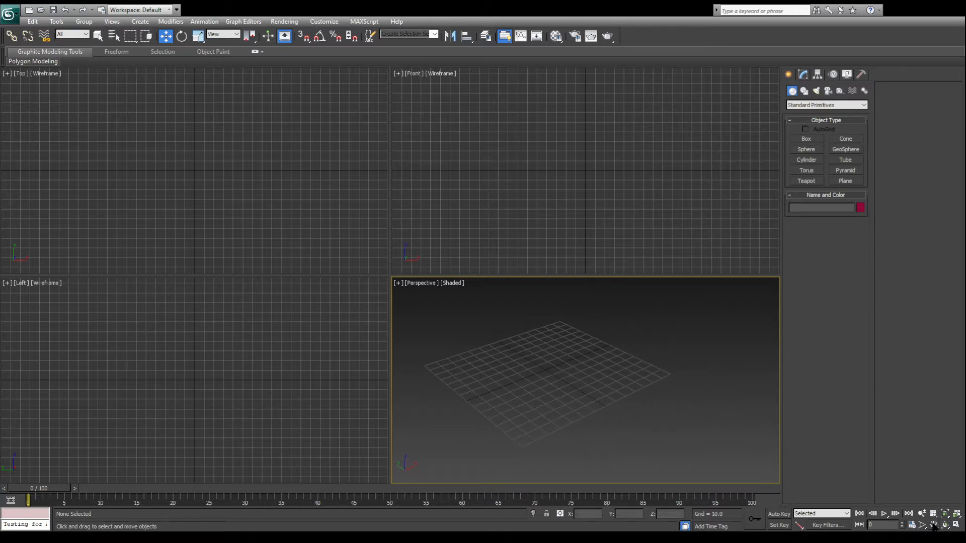
pyautogui.moveTo(539, 407); pyautogui.dragTo(547, 407, button='middle')
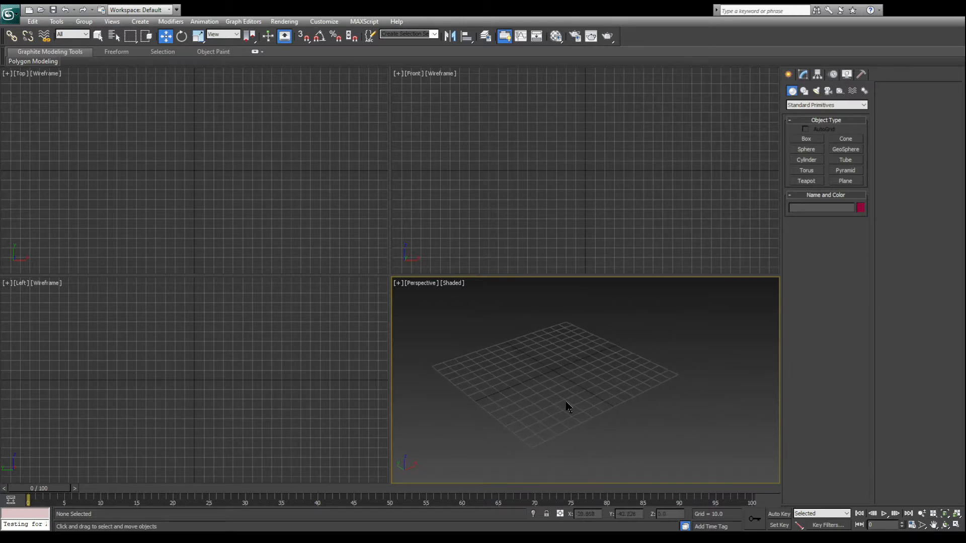
pyautogui.click(944, 524)
pyautogui.moveTo(573, 371); pyautogui.dragTo(541, 377)
pyautogui.moveTo(611, 362); pyautogui.dragTo(556, 375)
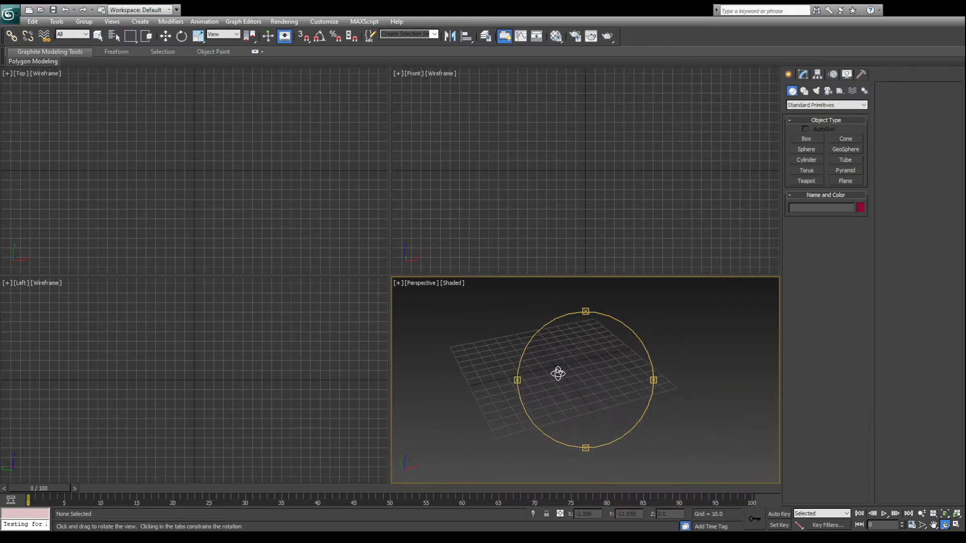
# - Pan and zoom the Perspective viewport with the Pan and Zoom tools, and return to the Move tool
pyautogui.click(934, 525)
pyautogui.moveTo(614, 407); pyautogui.dragTo(574, 396)
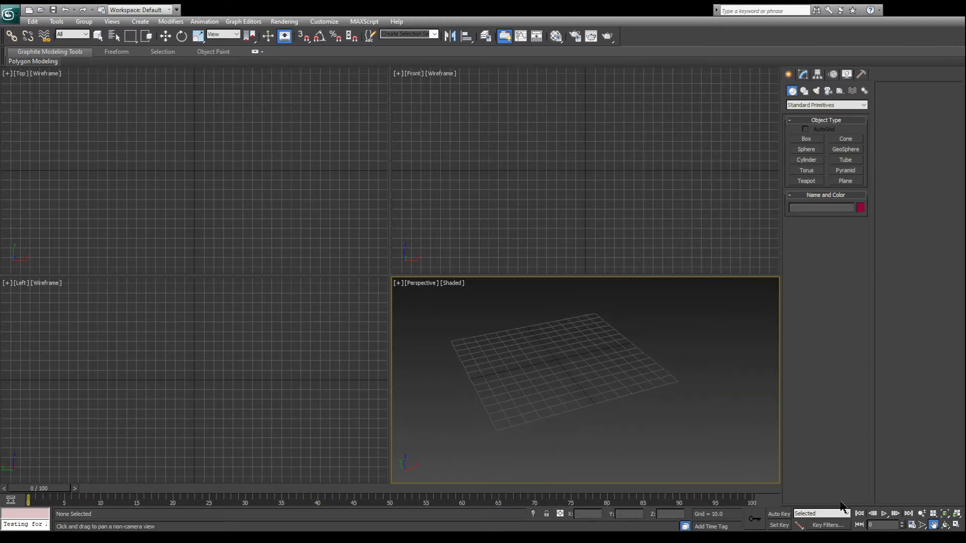
pyautogui.click(922, 513)
pyautogui.moveTo(584, 381)
pyautogui.mouseDown()
pyautogui.moveTo(582, 352)
pyautogui.moveTo(582, 382)
pyautogui.moveTo(576, 374)
pyautogui.mouseUp()
pyautogui.scroll(4, 575, 374)
pyautogui.press('w')
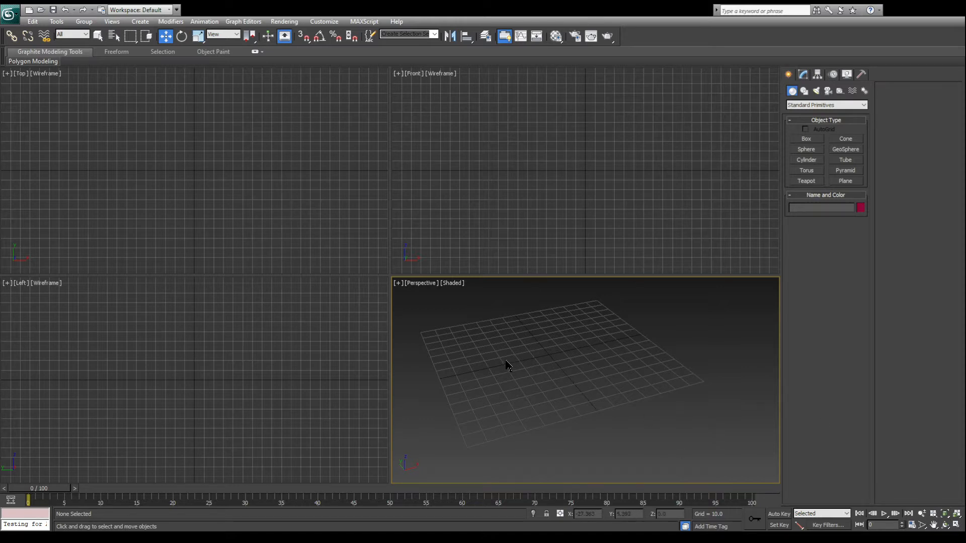
# - Create a teapot primitive near the centre of the grid in the Perspective viewport
pyautogui.click(804, 181)
pyautogui.moveTo(550, 351)
pyautogui.mouseDown()
pyautogui.moveTo(558, 370)
pyautogui.moveTo(549, 369)
pyautogui.mouseUp()
pyautogui.moveTo(548, 368); pyautogui.dragTo(558, 378, button='middle')
pyautogui.press('w')
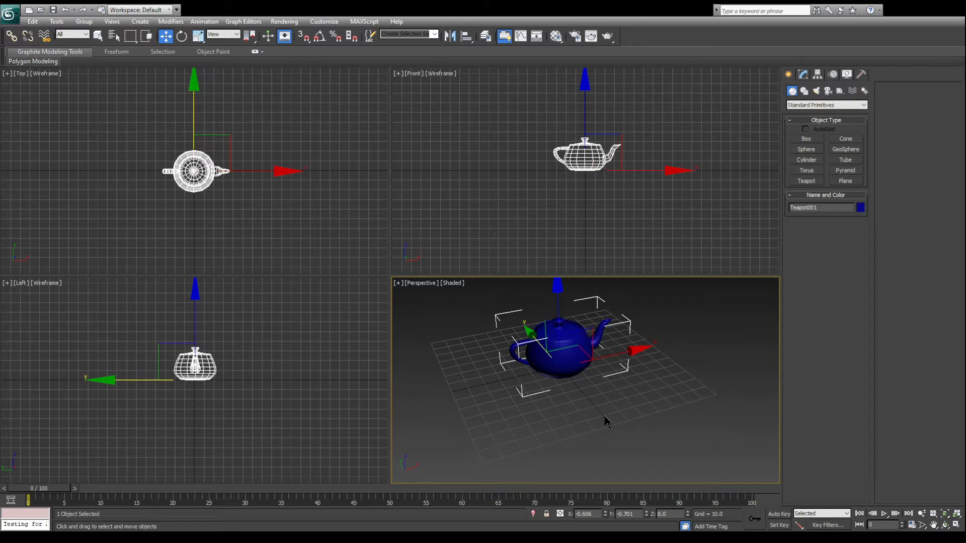
# - Examine the teapot in the Perspective viewport by zooming in and out and orbiting around it
pyautogui.scroll(-5, 566, 405)
pyautogui.scroll(6, 566, 405)
pyautogui.scroll(-5, 566, 405)
pyautogui.scroll(4, 565, 405)
pyautogui.scroll(1, 566, 405)
pyautogui.scroll(-1, 566, 405)
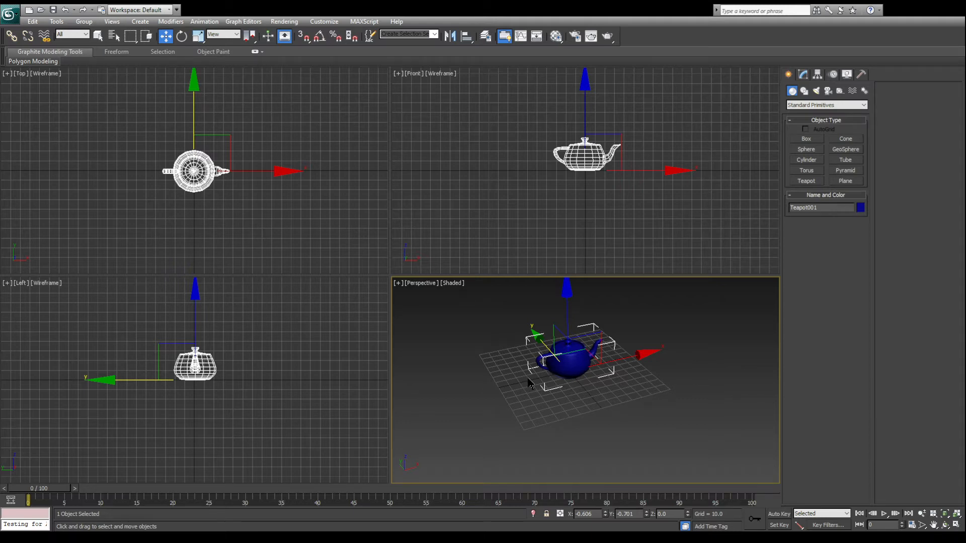
pyautogui.keyDown('alt'); pyautogui.moveTo(506, 363); pyautogui.dragTo(662, 375, button='middle'); pyautogui.keyUp('alt')
pyautogui.scroll(-3, 602, 390)
pyautogui.scroll(8, 602, 390)
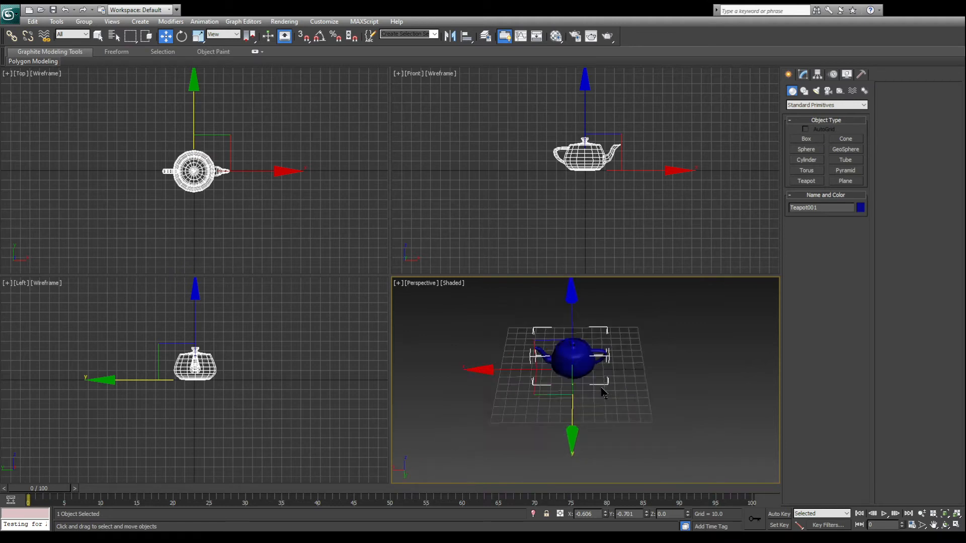
pyautogui.scroll(-5, 602, 392)
pyautogui.scroll(2, 602, 392)
# - Inspect the teapot up close from another angle using the Zoom tool in the Perspective viewport
pyautogui.hotkey('alt', 'z')
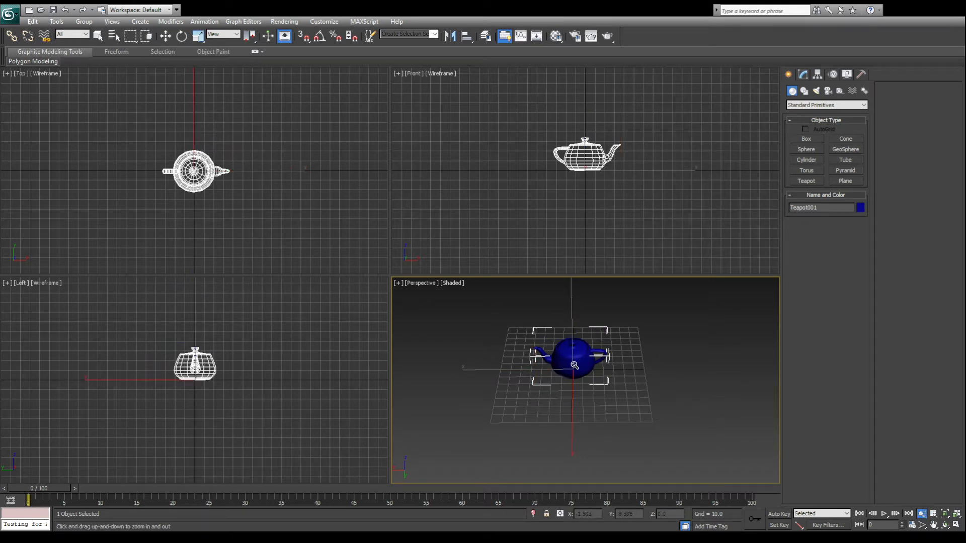
pyautogui.moveTo(591, 390); pyautogui.dragTo(583, 381)
pyautogui.moveTo(583, 375)
pyautogui.keyDown('alt'); pyautogui.mouseDown(button='middle')
pyautogui.moveTo(627, 360)
pyautogui.moveTo(585, 366)
pyautogui.moveTo(593, 391)
pyautogui.mouseUp(button='middle'); pyautogui.keyUp('alt')
pyautogui.moveTo(625, 358); pyautogui.dragTo(564, 370)
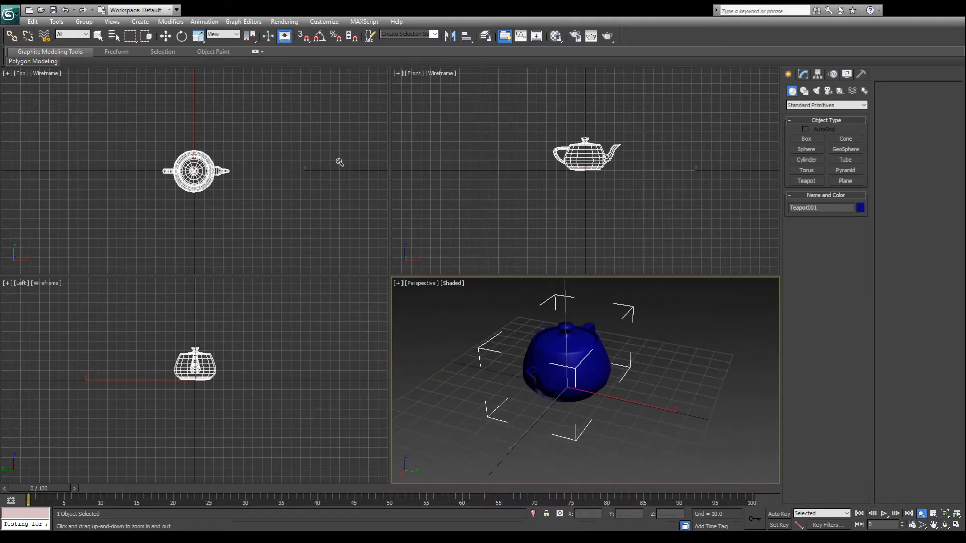
# - Maximize the Perspective and Front viewports in turn, restoring the four-viewport layout each time
pyautogui.click(955, 525)
pyautogui.moveTo(395, 232); pyautogui.dragTo(505, 292, button='middle')
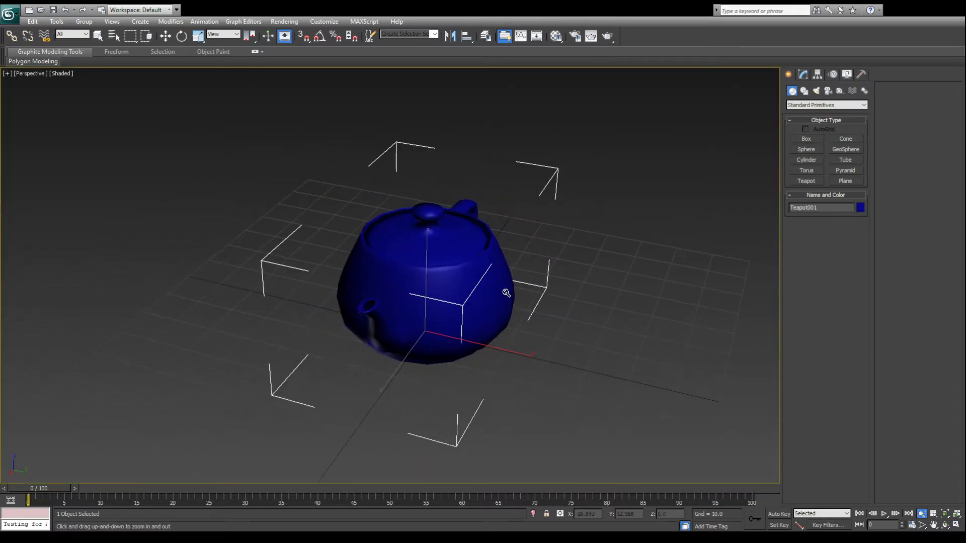
pyautogui.hotkey('alt', 'w')
pyautogui.hotkey('alt', 'w')
pyautogui.hotkey('alt', 'w')
pyautogui.click(486, 178)
pyautogui.hotkey('alt', 'w')
pyautogui.hotkey('alt', 'w')
# - Maximize the Top and Left viewports in turn, zooming out in the Left view, and restore the four-viewport layout
pyautogui.click(309, 213)
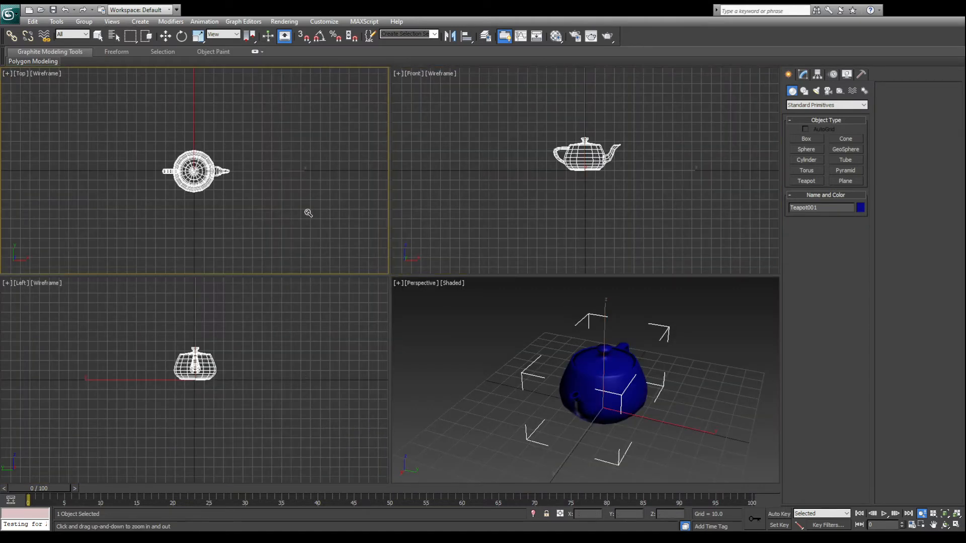
pyautogui.hotkey('alt', 'w')
pyautogui.hotkey('alt', 'w')
pyautogui.hotkey('alt', 'w')
pyautogui.hotkey('alt', 'w')
pyautogui.click(215, 375)
pyautogui.hotkey('alt', 'w')
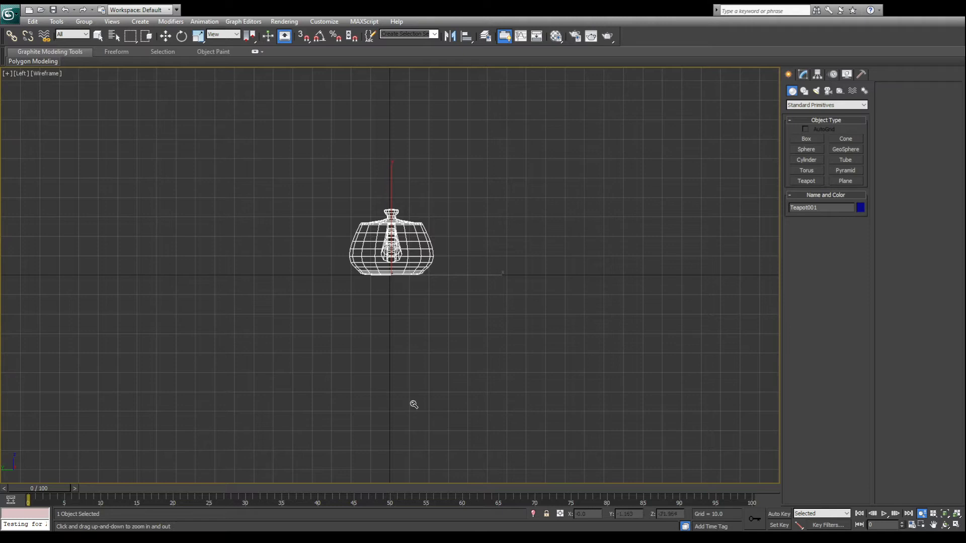
pyautogui.moveTo(375, 297); pyautogui.dragTo(375, 322)
pyautogui.moveTo(391, 262)
pyautogui.mouseDown()
pyautogui.moveTo(391, 296)
pyautogui.moveTo(401, 298)
pyautogui.moveTo(392, 262)
pyautogui.mouseUp()
pyautogui.hotkey('alt', 'w')
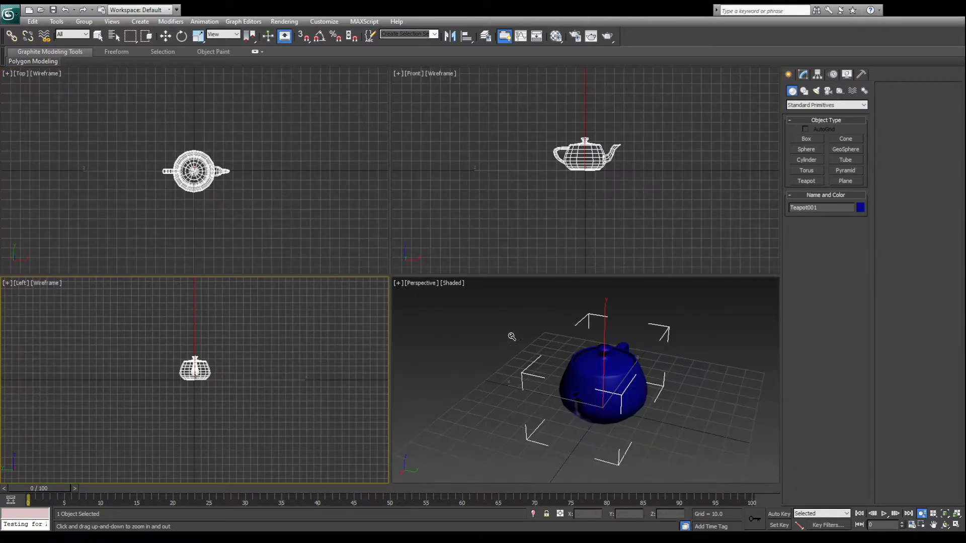
# - Activate the Top, Front and Perspective viewports in turn, and toggle the Front viewport to full size and back
pyautogui.click(330, 208)
pyautogui.click(452, 205)
pyautogui.click(478, 330)
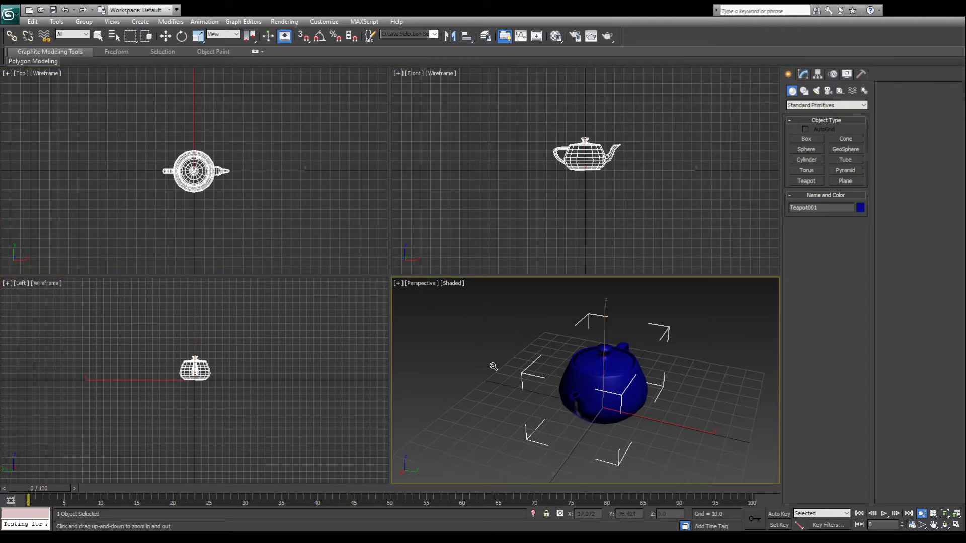
pyautogui.click(478, 192)
pyautogui.hotkey('alt', 'w')
pyautogui.hotkey('alt', 'w')
# - Leave zoom mode and delete the teapot
pyautogui.rightClick(627, 399)
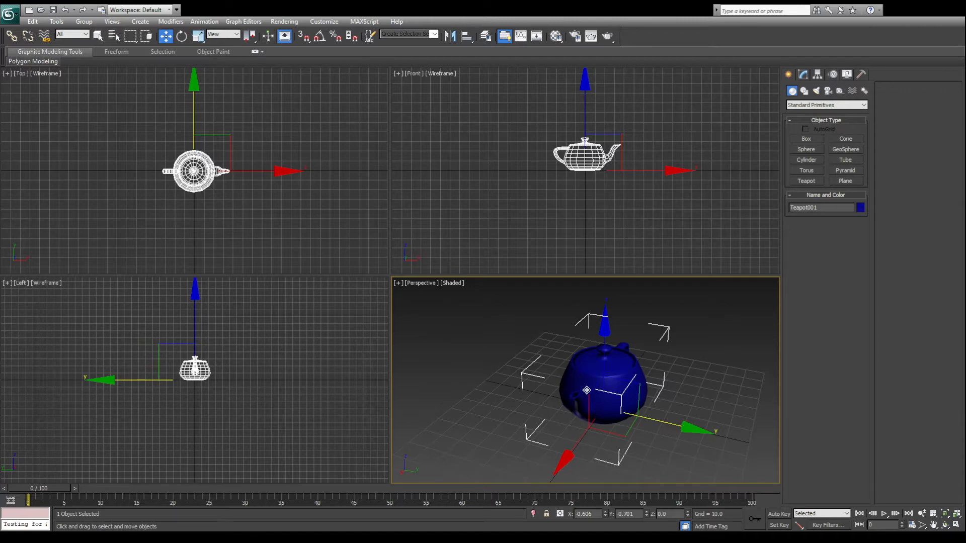
pyautogui.press('Delete')
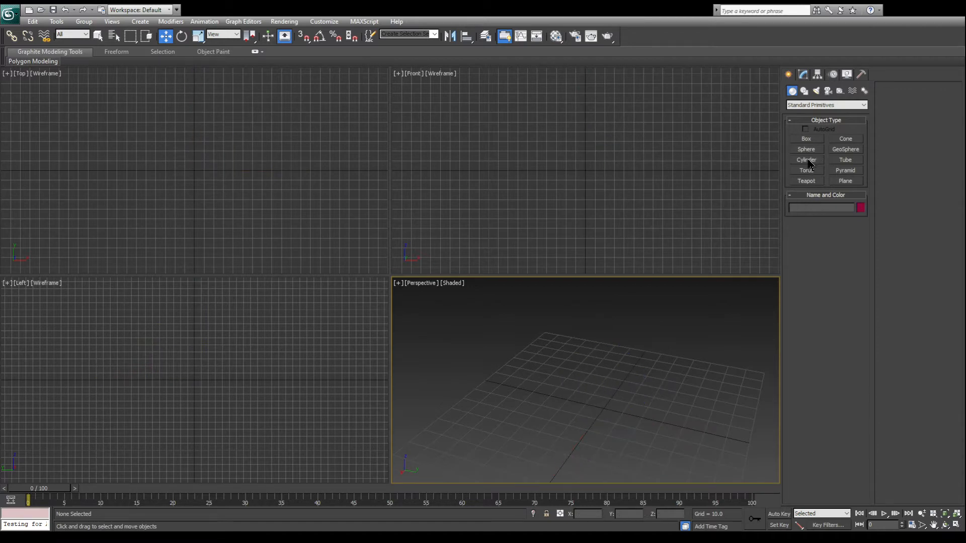
# - Create a cylinder with a radius of about 31.7 at the grid centre in the Perspective viewport and deselect it
pyautogui.click(807, 159)
pyautogui.moveTo(599, 406); pyautogui.dragTo(649, 417)
pyautogui.click(611, 338)
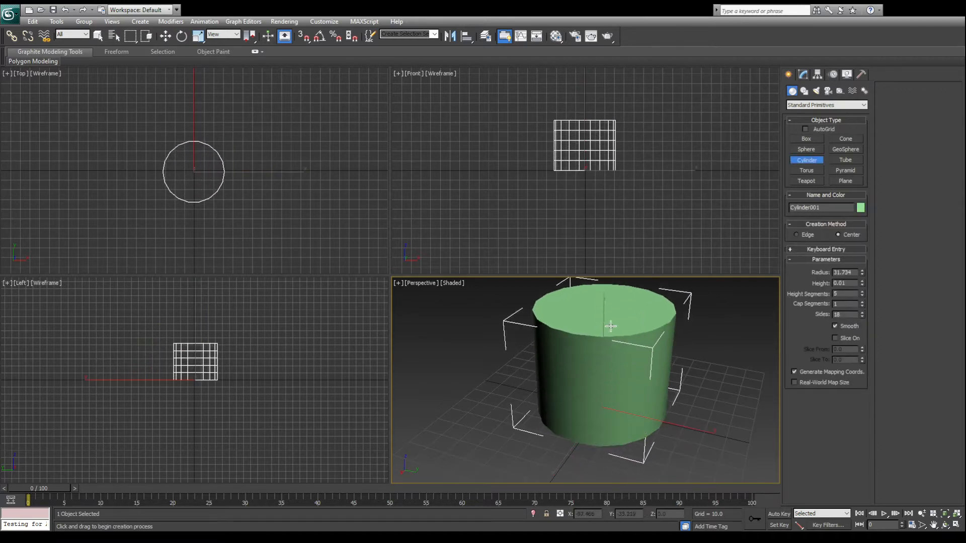
pyautogui.press('w')
pyautogui.scroll(-4, 597, 413)
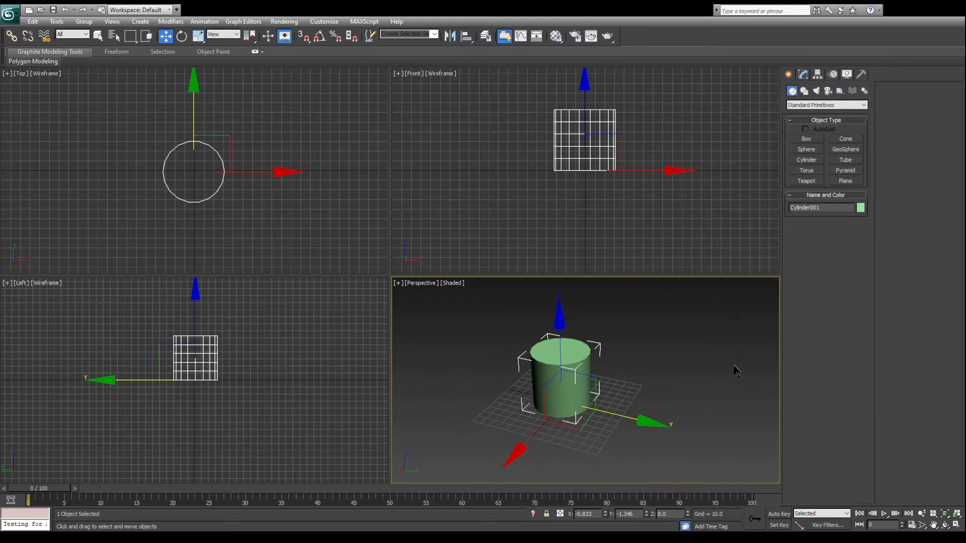
pyautogui.click(704, 363)
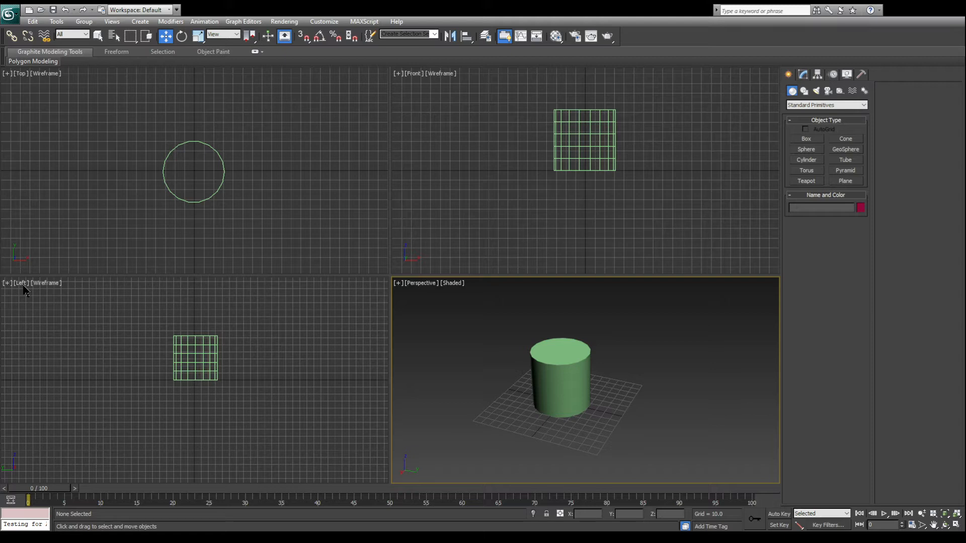
# - Switch the Perspective viewport to the Front view, return it to Perspective and orbit around the cylinder
pyautogui.click(200, 399)
pyautogui.click(514, 408)
pyautogui.press('f')
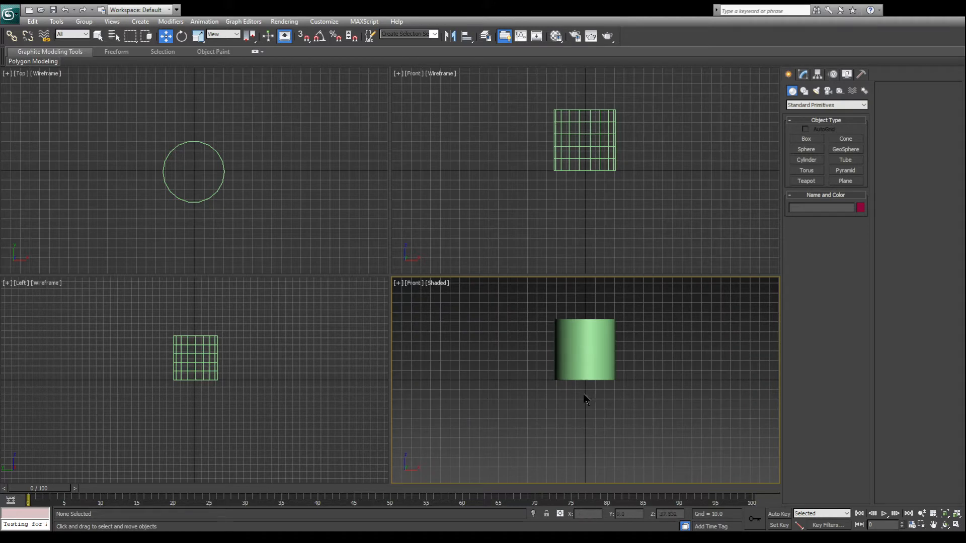
pyautogui.keyDown('alt'); pyautogui.moveTo(576, 369); pyautogui.dragTo(494, 393, button='middle'); pyautogui.keyUp('alt')
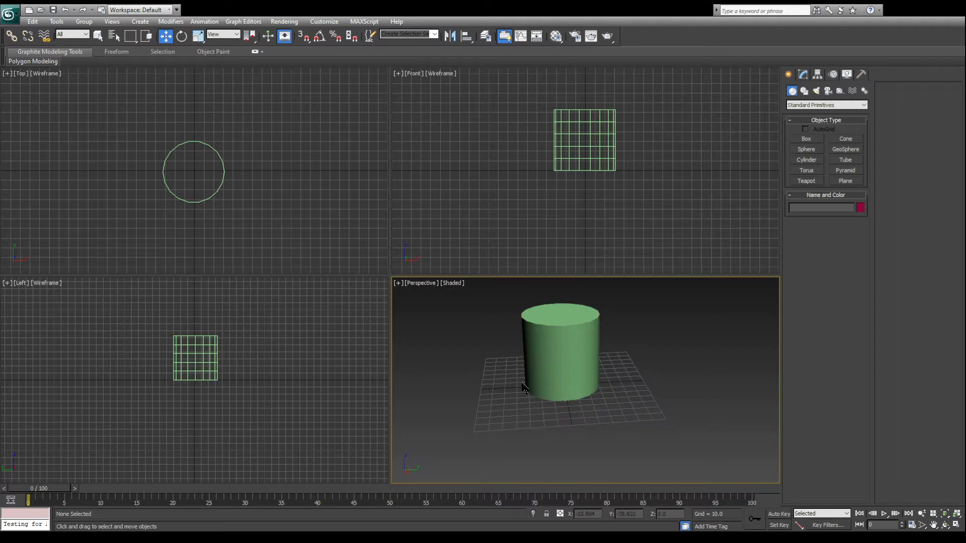
pyautogui.keyDown('alt'); pyautogui.moveTo(521, 392); pyautogui.dragTo(578, 384, button='middle'); pyautogui.keyUp('alt')
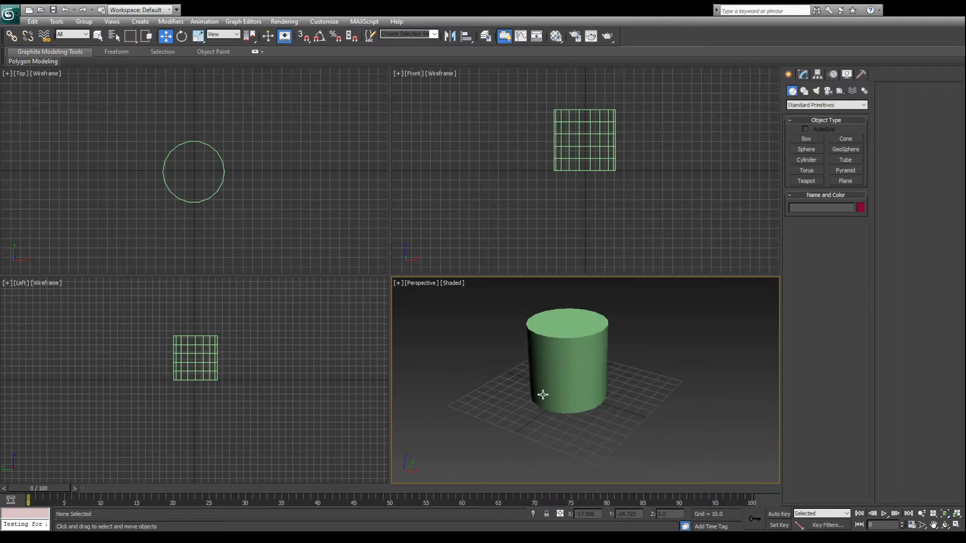
pyautogui.keyDown('alt'); pyautogui.moveTo(487, 367); pyautogui.dragTo(544, 388, button='middle'); pyautogui.keyUp('alt')
# - Delete the cylinder and undo the view changes in the Perspective viewport
pyautogui.click(554, 373)
pyautogui.press('Delete')
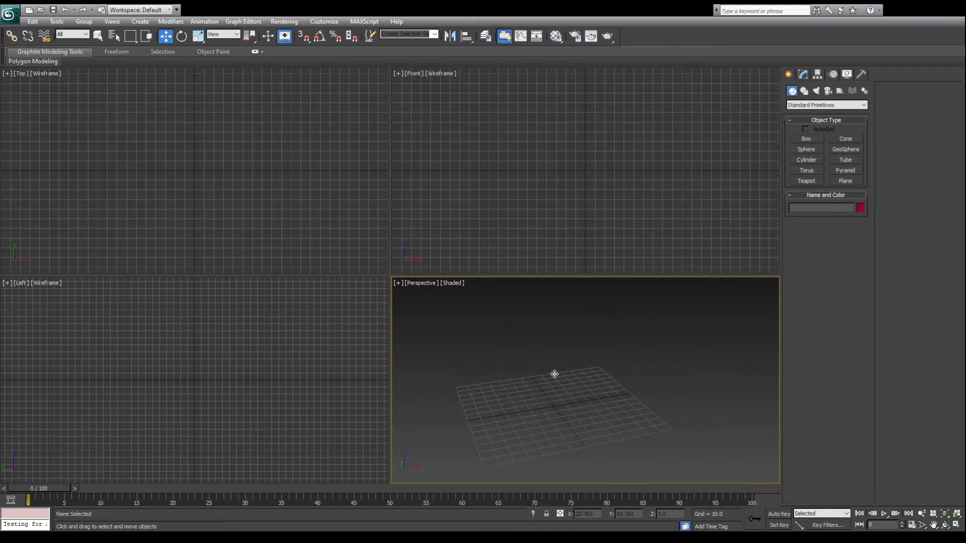
pyautogui.hotkey('shift', 'z')
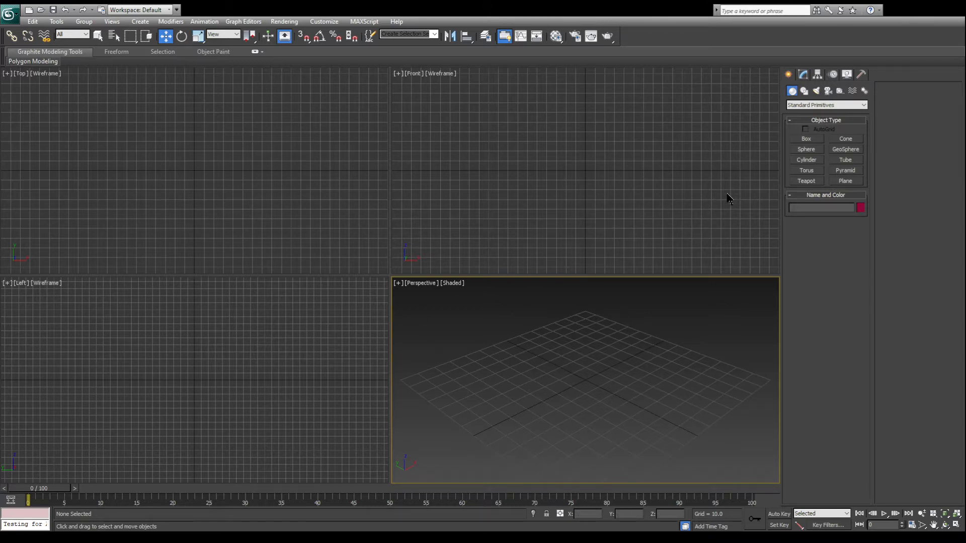
# - Create five teapots of different sizes spread across the grid in the Perspective viewport
pyautogui.click(806, 181)
pyautogui.moveTo(683, 338); pyautogui.dragTo(701, 360)
pyautogui.moveTo(611, 377); pyautogui.dragTo(633, 419)
pyautogui.moveTo(498, 404); pyautogui.dragTo(565, 462)
pyautogui.moveTo(682, 439); pyautogui.dragTo(711, 417)
pyautogui.moveTo(723, 374); pyautogui.dragTo(714, 352)
# - End teapot creation with nothing selected, maximize the Perspective viewport and fit all teapots in the view
pyautogui.scroll(-3, 713, 352)
pyautogui.scroll(4, 688, 349)
pyautogui.scroll(-12, 688, 349)
pyautogui.rightClick(671, 361)
pyautogui.click(664, 369)
pyautogui.hotkey('alt', 'w')
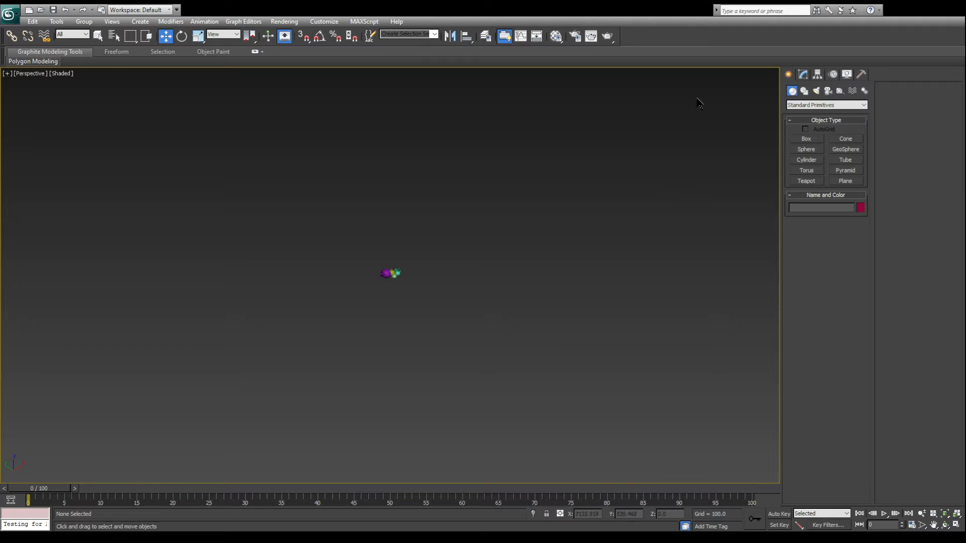
pyautogui.press('z')
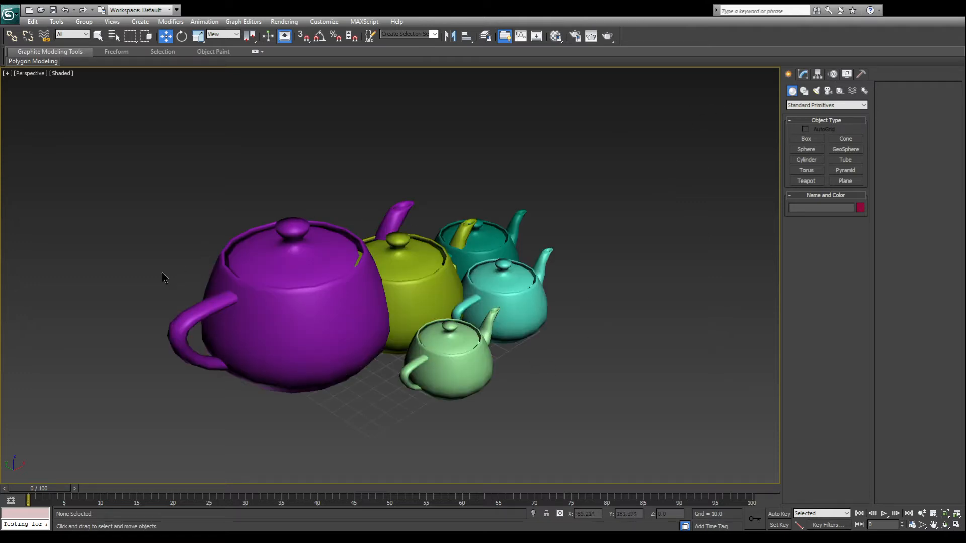
# - Delete all five teapots and restore the four-viewport layout with the empty grid framed
pyautogui.moveTo(121, 280); pyautogui.dragTo(620, 442)
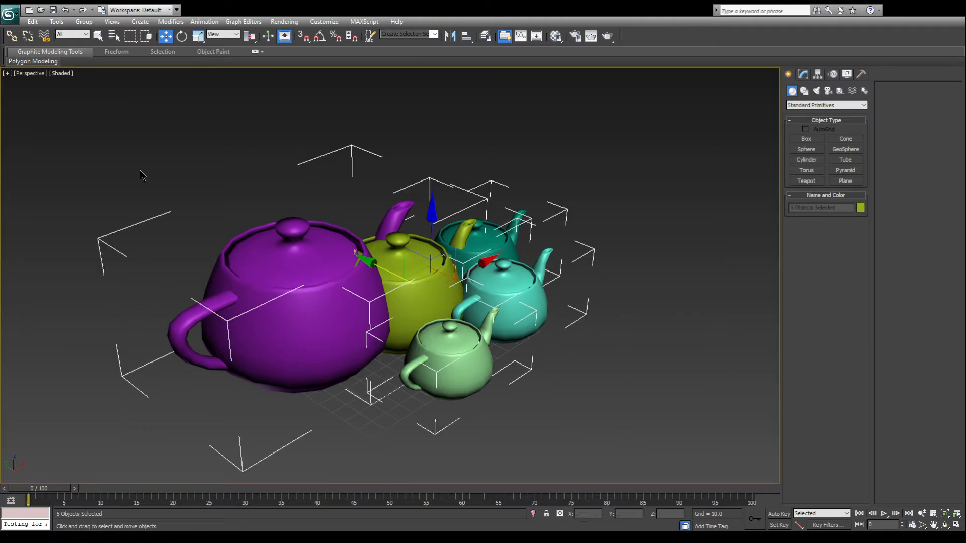
pyautogui.press('Delete')
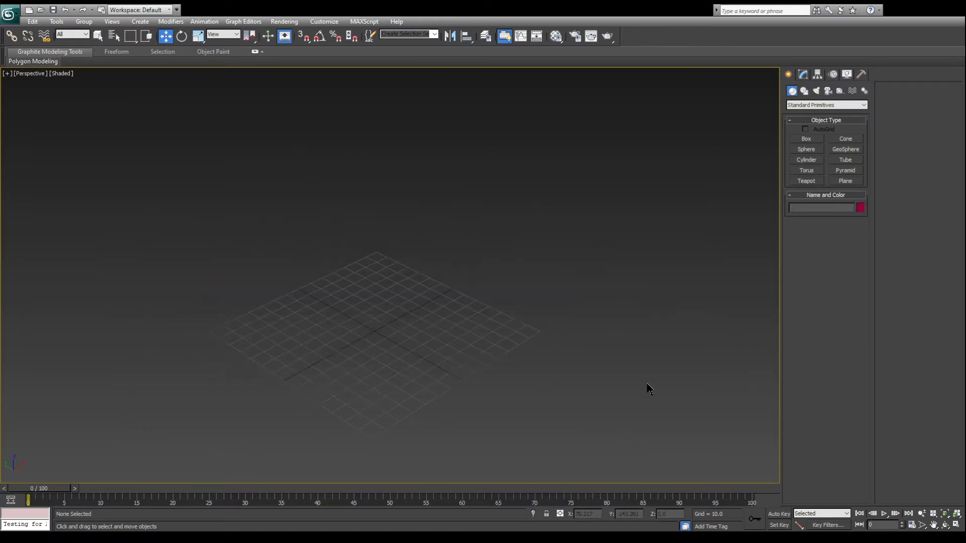
pyautogui.press('z')
pyautogui.hotkey('alt', 'w')
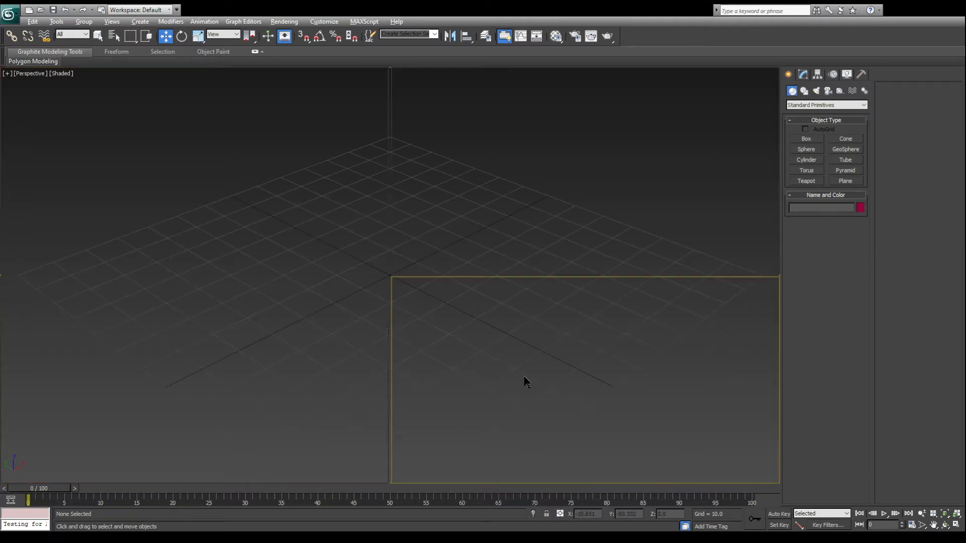
# - Centre the whole grid in the Perspective viewport, maximized, and return to the four-viewport layout
pyautogui.moveTo(526, 324); pyautogui.dragTo(512, 302, button='middle')
pyautogui.hotkey('alt', 'w')
pyautogui.moveTo(534, 366); pyautogui.dragTo(434, 287, button='middle')
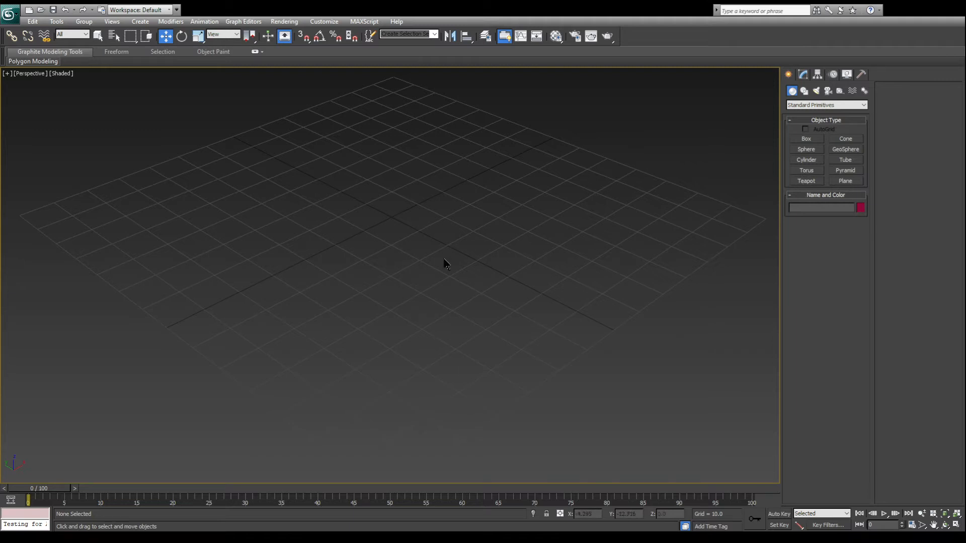
pyautogui.hotkey('alt', 'w')
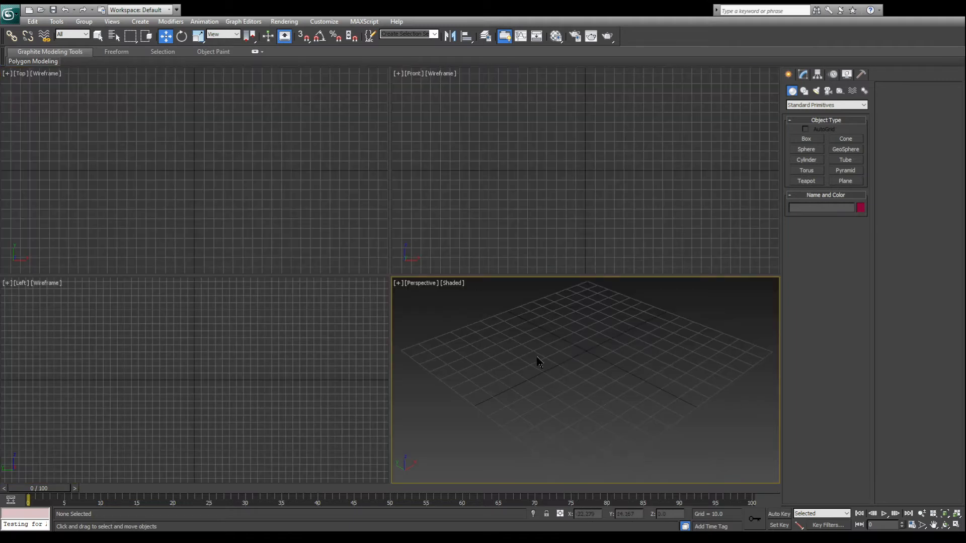
# - Look through the object creation categories from Shapes to Systems, and return to the Standard Primitives of the Geometry category
pyautogui.click(805, 94)
pyautogui.click(816, 91)
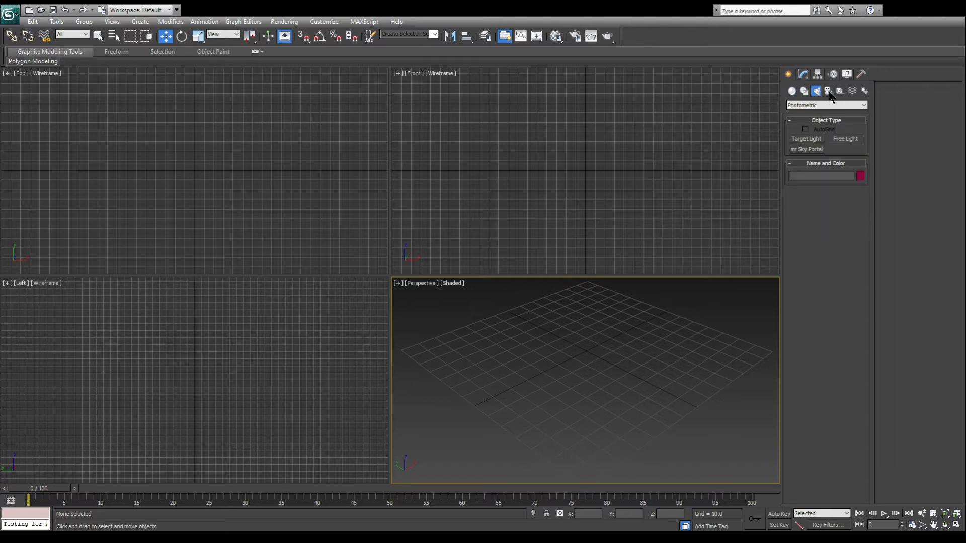
pyautogui.click(828, 92)
pyautogui.click(839, 92)
pyautogui.click(852, 92)
pyautogui.click(864, 92)
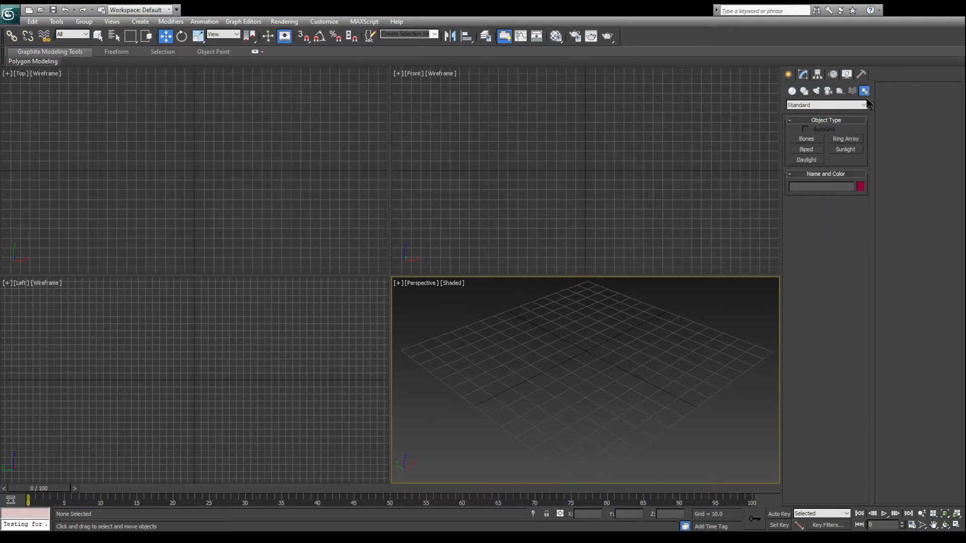
pyautogui.click(792, 90)
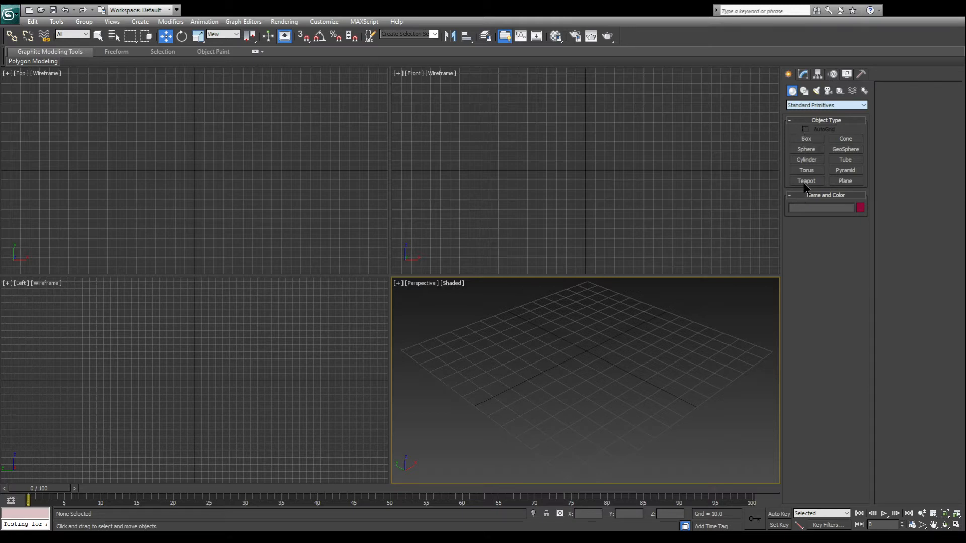
pyautogui.press('m')
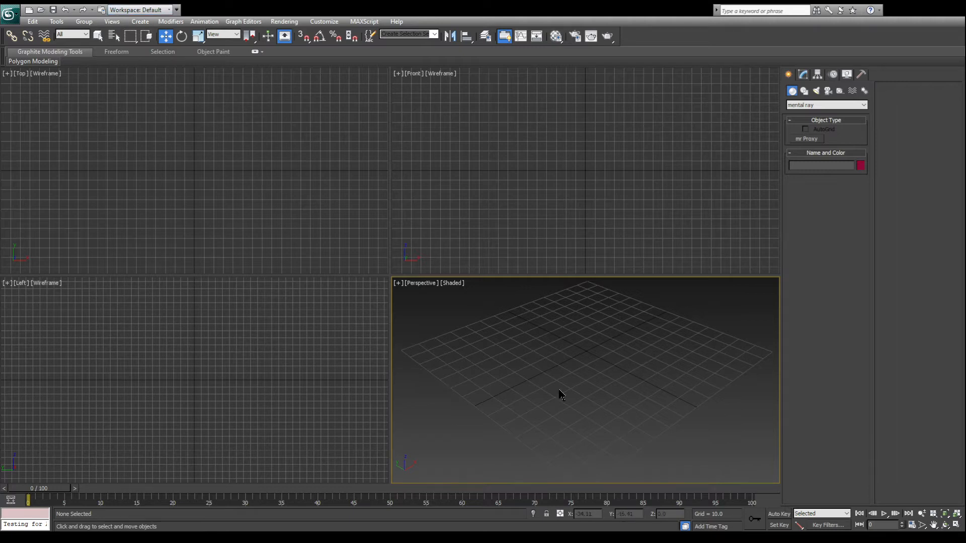
pyautogui.scroll(8, 817, 105)
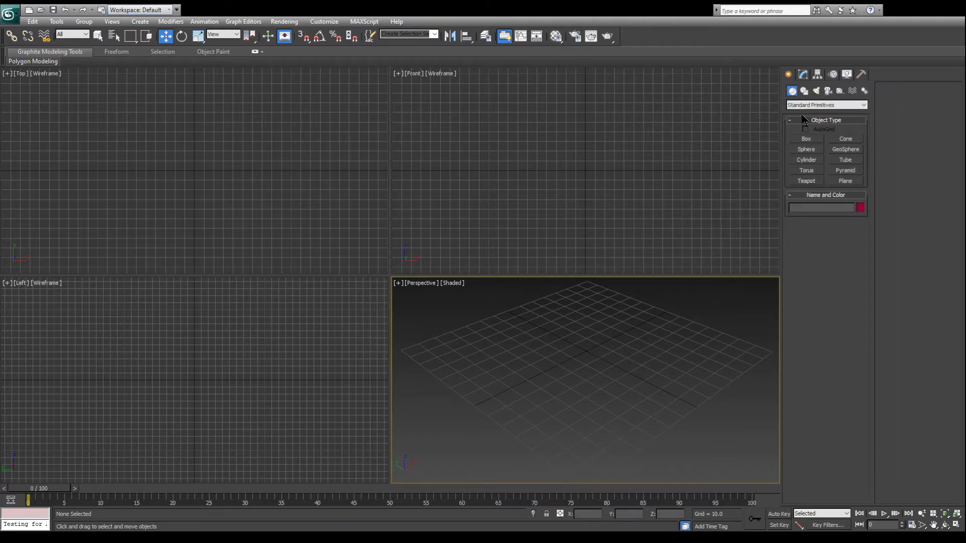
# - Create a box about 90 long, 83 wide and 86 high on the Perspective grid and maximize that viewport
pyautogui.click(807, 139)
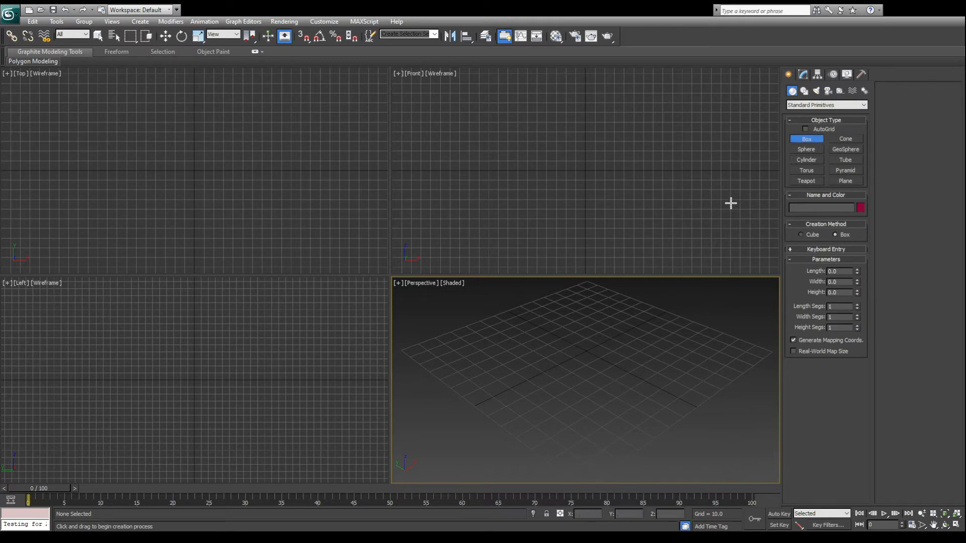
pyautogui.moveTo(580, 309); pyautogui.dragTo(590, 418)
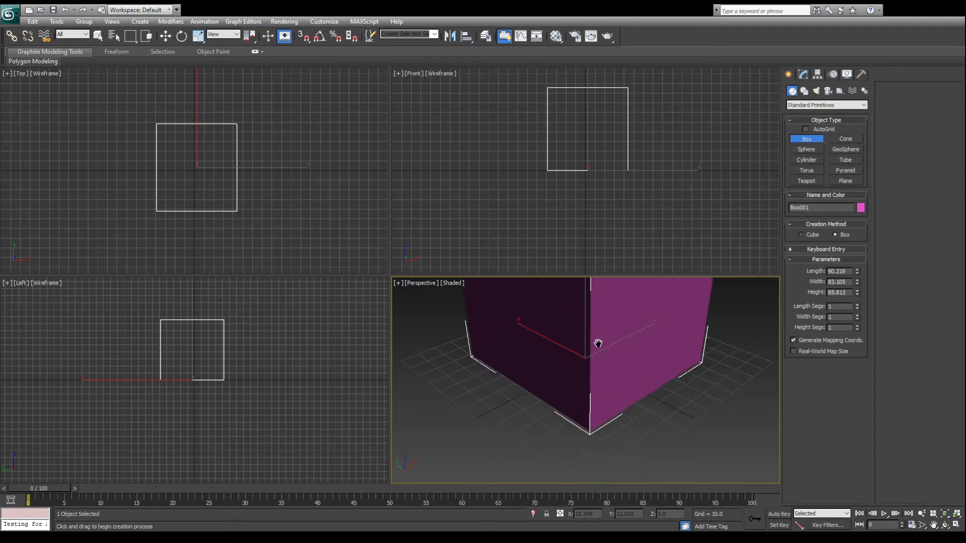
pyautogui.scroll(-5, 599, 341)
pyautogui.hotkey('alt', 'w')
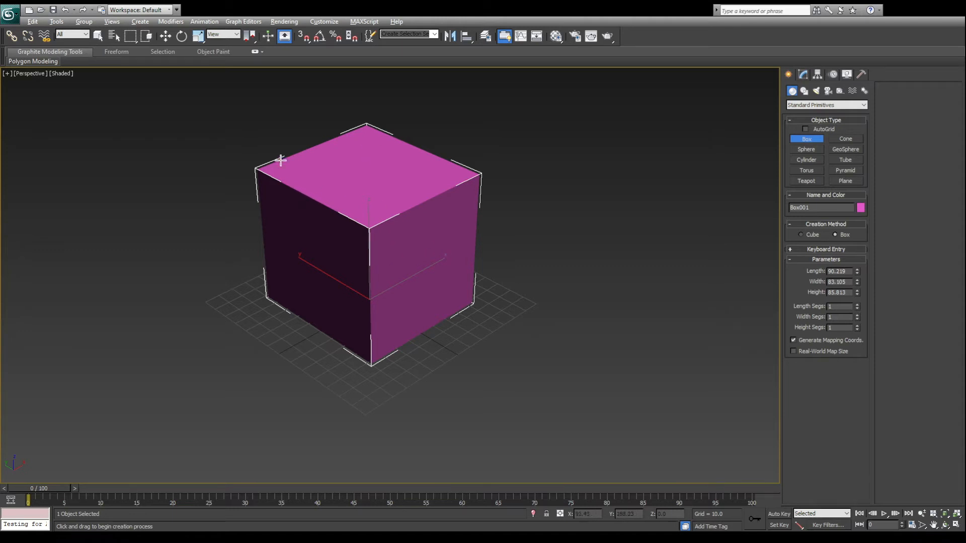
pyautogui.moveTo(433, 240); pyautogui.dragTo(391, 250, button='middle')
pyautogui.scroll(-3, 319, 252)
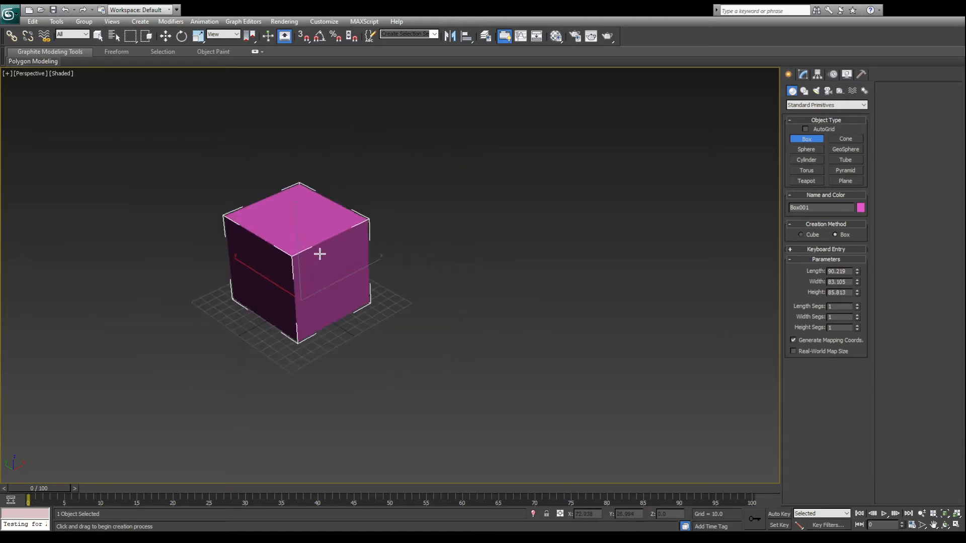
# - End box creation with the Move tool, deselect the box, and select and deselect it once more
pyautogui.press('w')
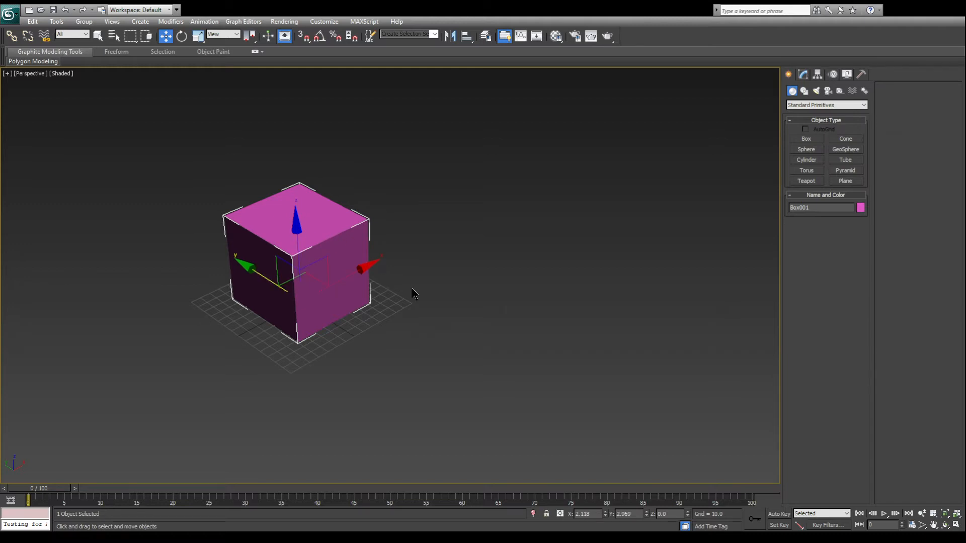
pyautogui.click(449, 319)
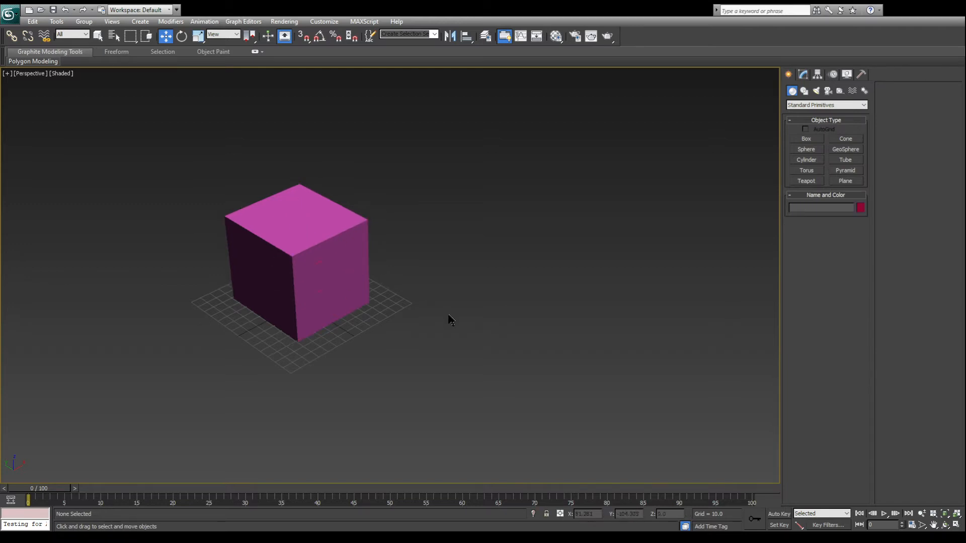
pyautogui.click(288, 263)
pyautogui.click(221, 183)
# - Select the box with the Select Object tool and bring it closer in the Perspective view
pyautogui.click(99, 36)
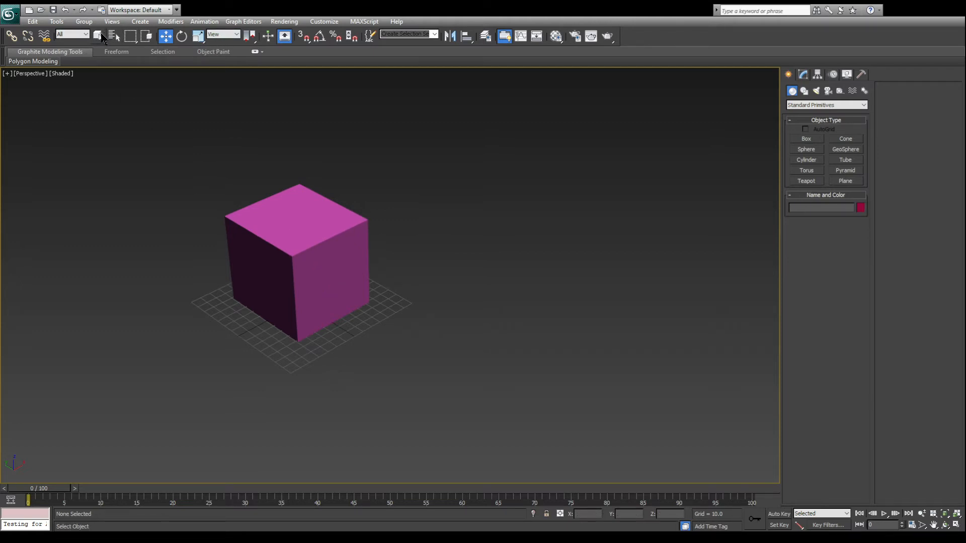
pyautogui.click(324, 263)
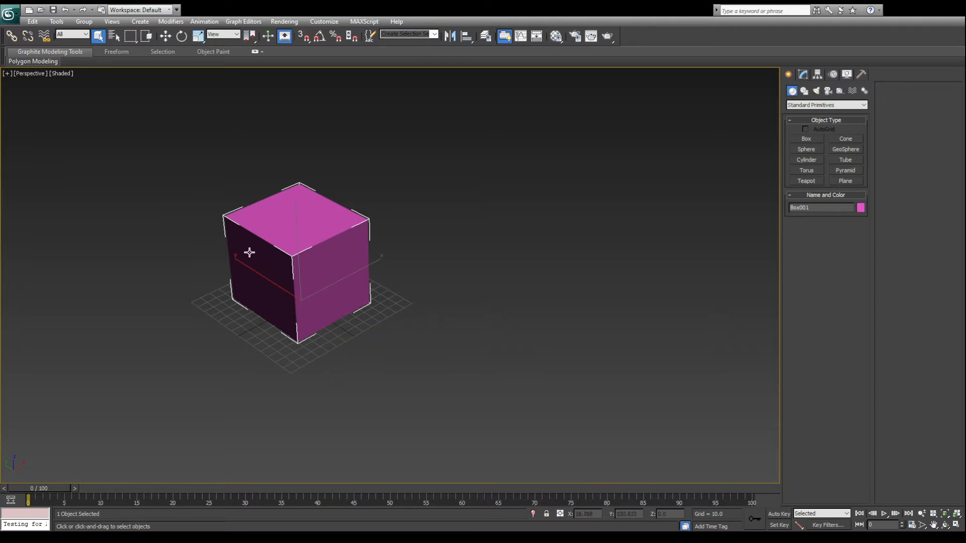
pyautogui.keyDown('alt'); pyautogui.moveTo(275, 291); pyautogui.dragTo(409, 323, button='middle'); pyautogui.keyUp('alt')
pyautogui.scroll(4, 469, 335)
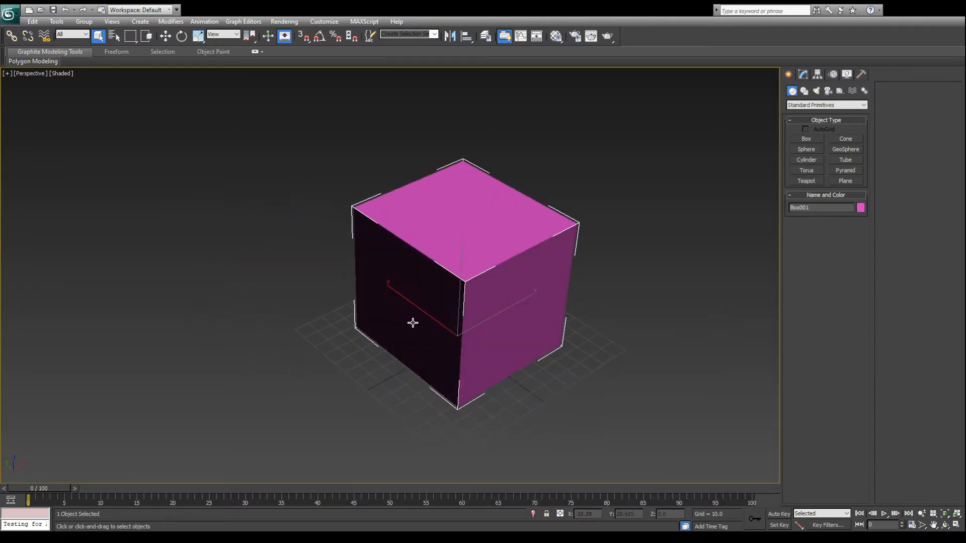
# - Move the box along its X, Y and Z axes to about X -27, Y -10, Z 37 with the Move tool
pyautogui.click(165, 37)
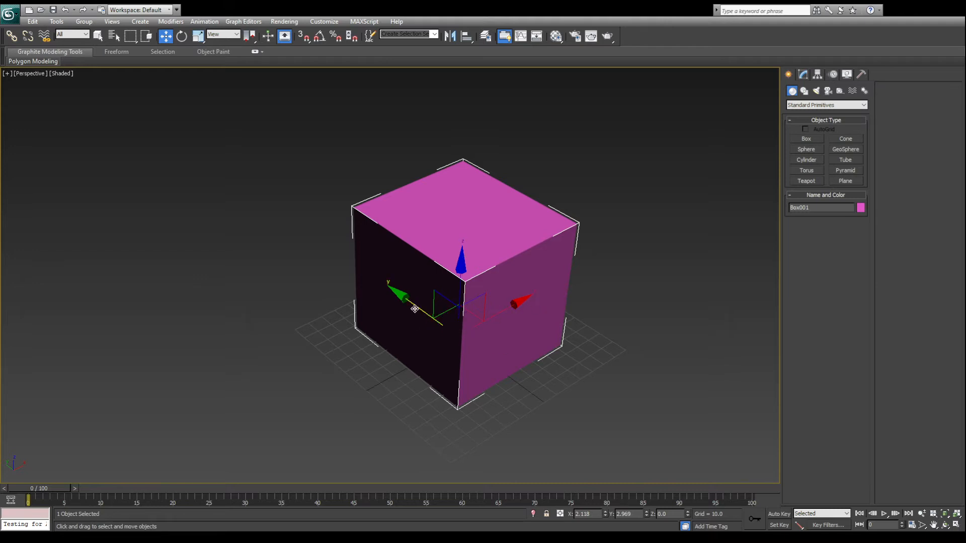
pyautogui.moveTo(441, 304); pyautogui.dragTo(419, 316)
pyautogui.moveTo(485, 294); pyautogui.dragTo(408, 255)
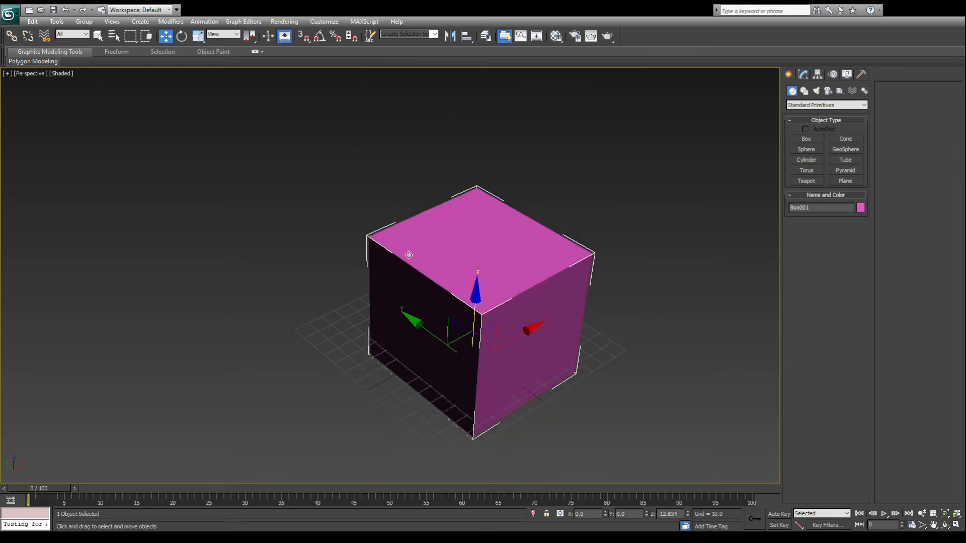
pyautogui.rightClick(413, 192)
pyautogui.moveTo(528, 261); pyautogui.dragTo(285, 215)
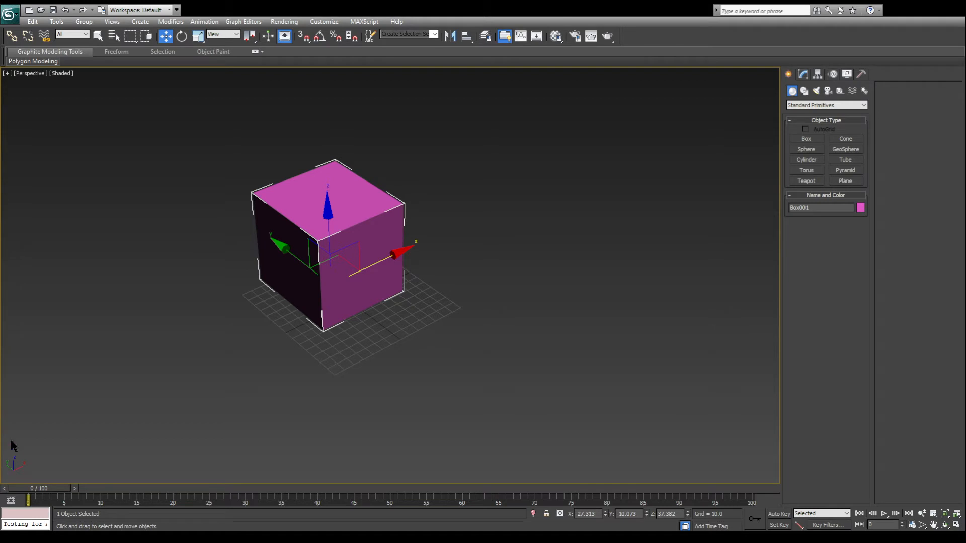
pyautogui.keyDown('alt'); pyautogui.moveTo(171, 408); pyautogui.dragTo(26, 446, button='middle'); pyautogui.keyUp('alt')
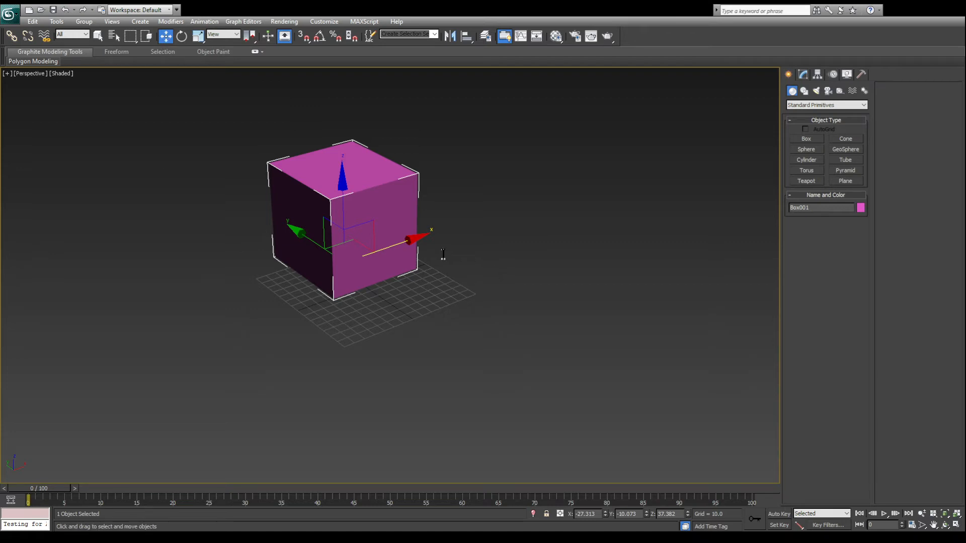
# - Undo the box's last moves along the X, Y and Z axes
pyautogui.hotkey('ctrl', 'z')
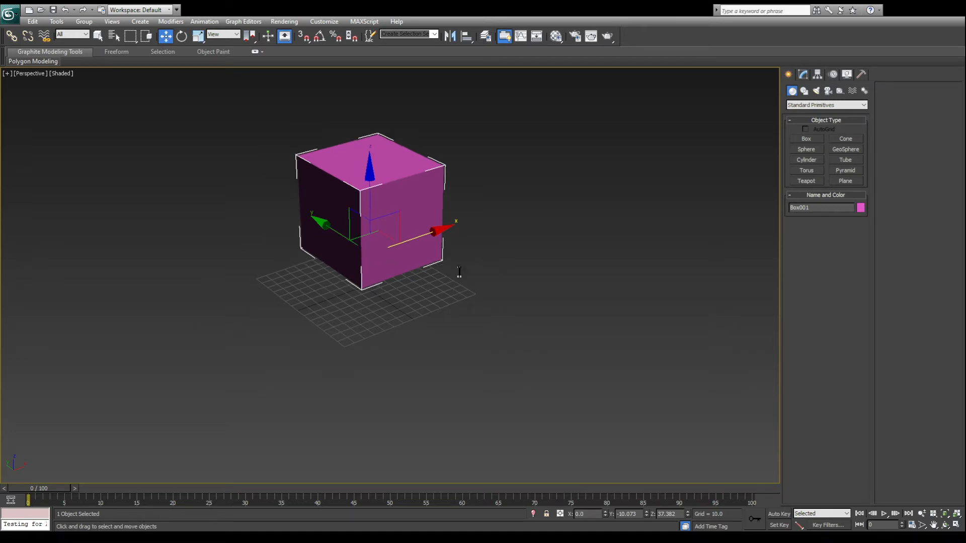
pyautogui.hotkey('ctrl', 'z')
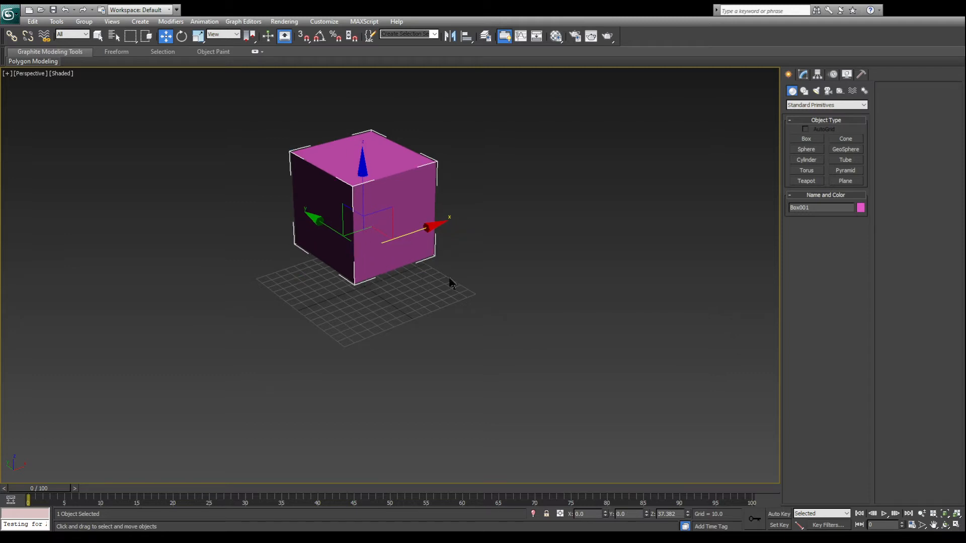
pyautogui.hotkey('ctrl', 'z')
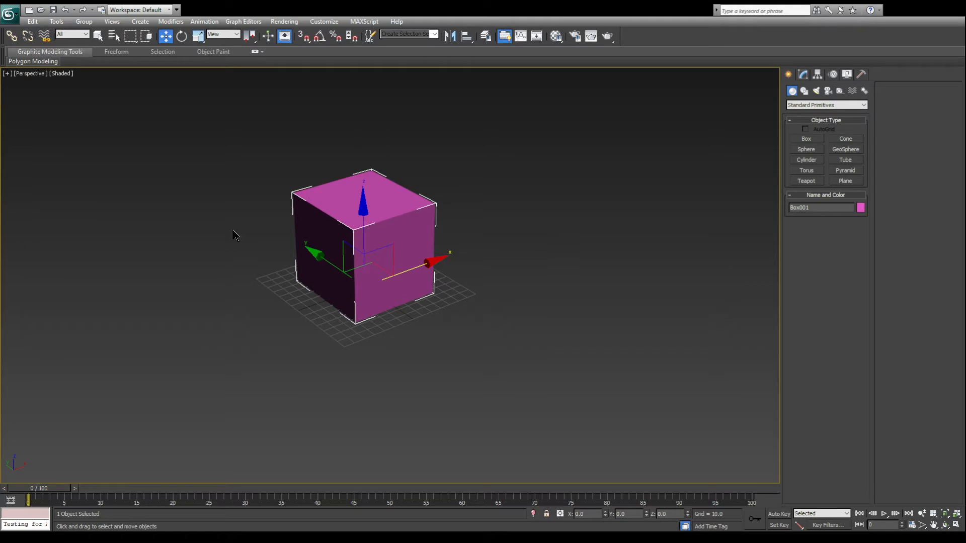
# - Move the box freehand off the grid along Y and in the XZ plane, and shift its X coordinate
pyautogui.moveTo(349, 259); pyautogui.dragTo(411, 142)
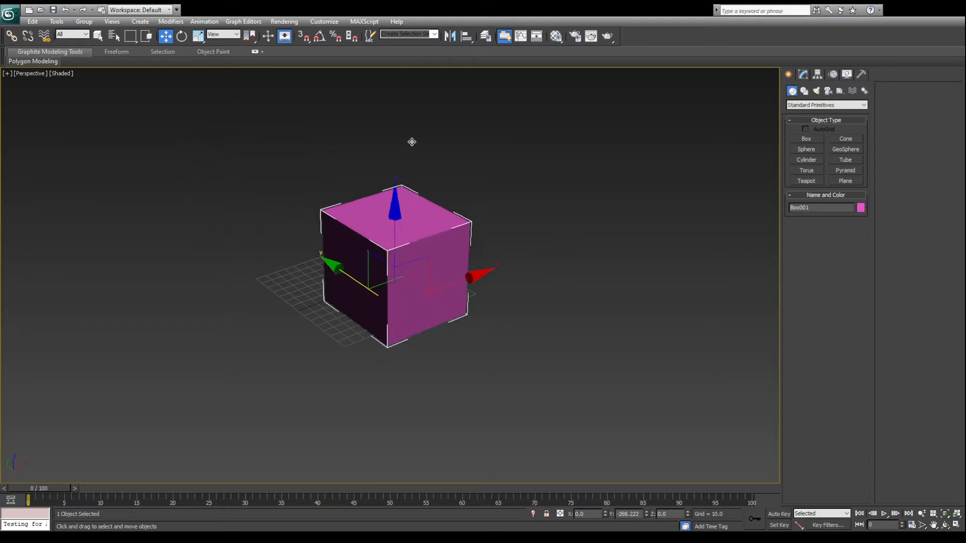
pyautogui.moveTo(405, 281); pyautogui.dragTo(553, 362)
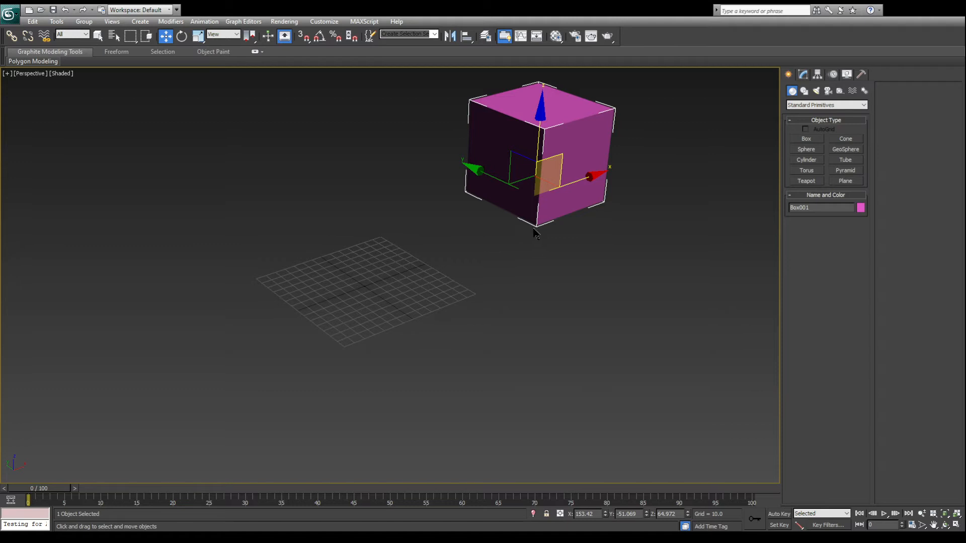
pyautogui.moveTo(605, 514)
pyautogui.mouseDown()
pyautogui.moveTo(593, 431)
pyautogui.moveTo(603, 521)
pyautogui.mouseUp()
# - Reset the box's X, Y and Z coordinates to 0 to place it at the world origin
pyautogui.rightClick(605, 515)
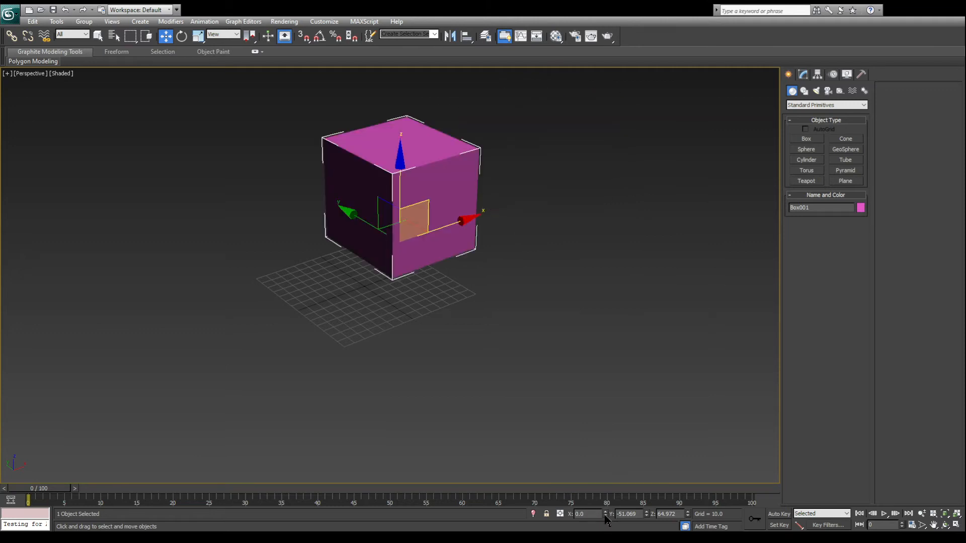
pyautogui.rightClick(646, 515)
pyautogui.rightClick(687, 515)
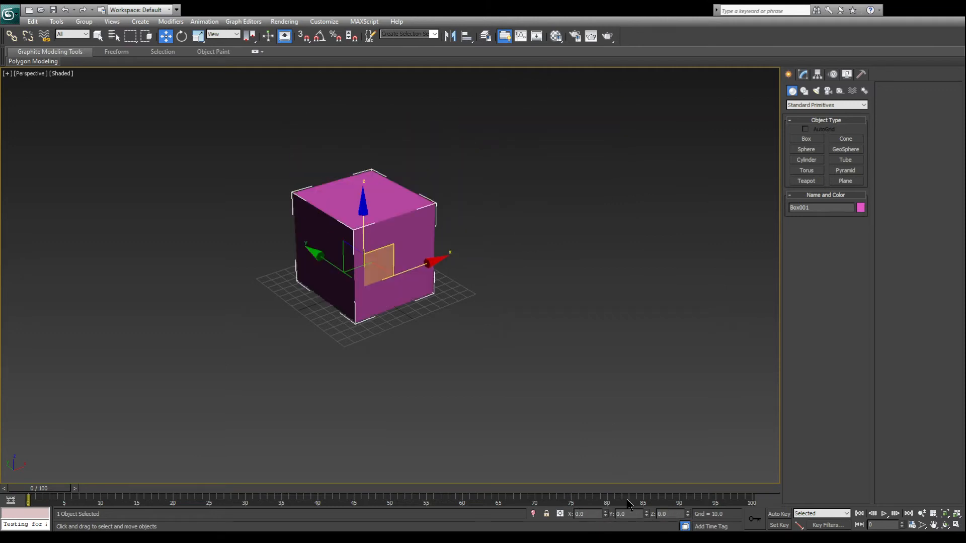
pyautogui.keyDown('alt'); pyautogui.moveTo(374, 302); pyautogui.dragTo(387, 212, button='middle'); pyautogui.keyUp('alt')
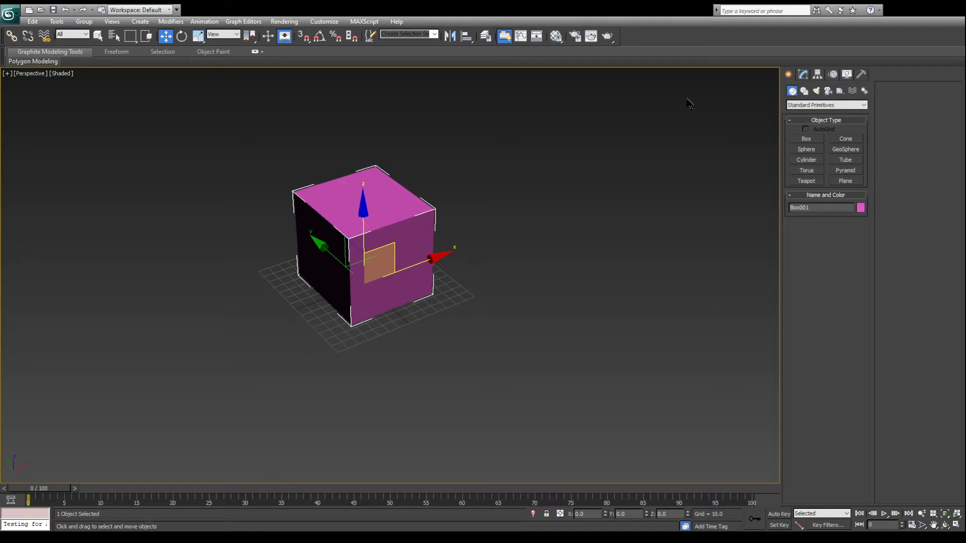
# - Set the box's length, width and height to 100 each in its modify parameters
pyautogui.click(802, 76)
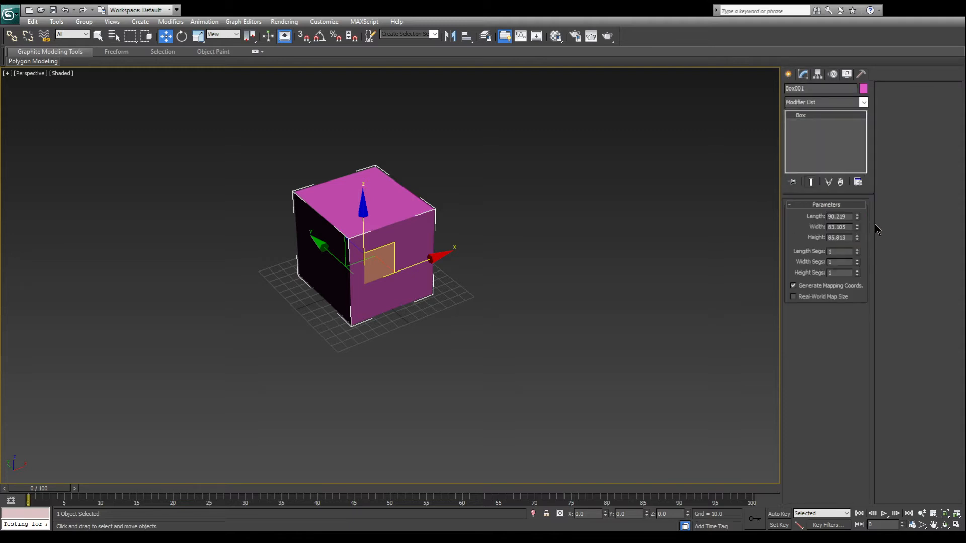
pyautogui.click(839, 217)
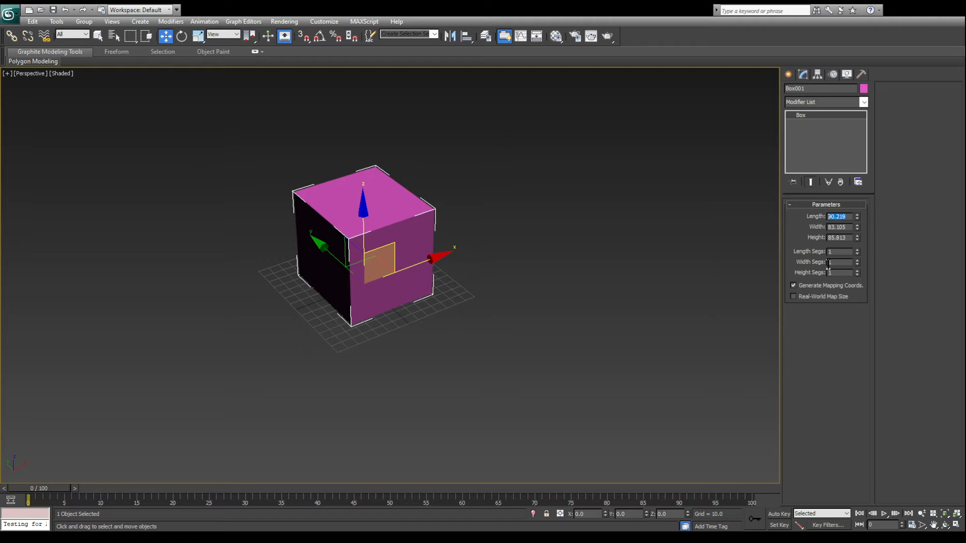
pyautogui.click(849, 227)
pyautogui.click(844, 237)
pyautogui.click(845, 217)
pyautogui.write('100')
pyautogui.click(850, 227)
pyautogui.write('100')
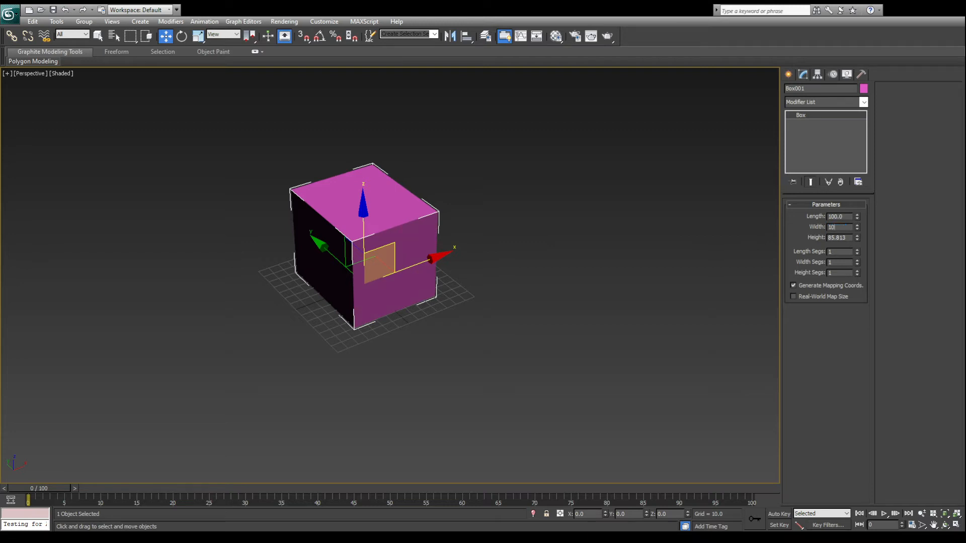
pyautogui.press('Return')
pyautogui.click(853, 239)
pyautogui.write('100')
pyautogui.press('Return')
pyautogui.keyDown('alt'); pyautogui.moveTo(377, 328); pyautogui.dragTo(463, 344, button='middle'); pyautogui.keyUp('alt')
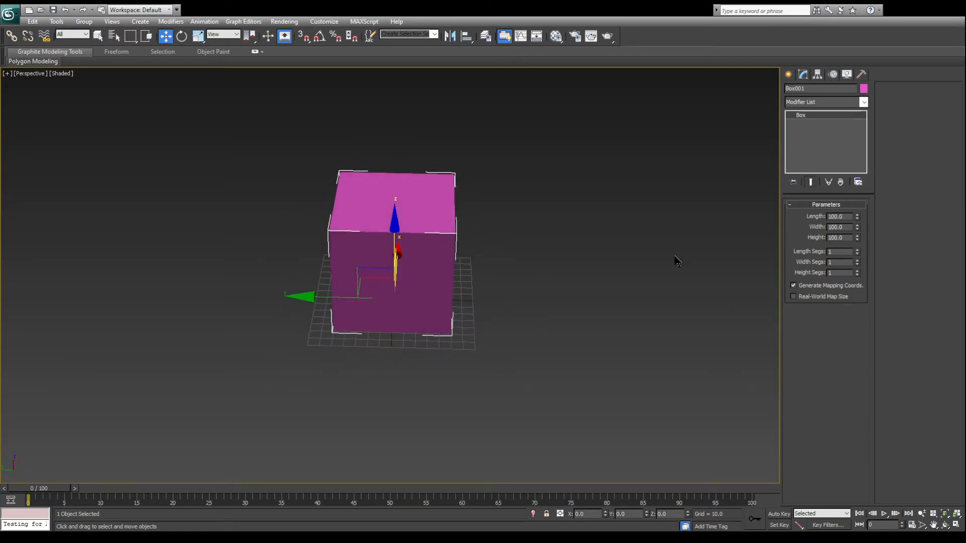
pyautogui.keyDown('alt'); pyautogui.moveTo(565, 293); pyautogui.dragTo(468, 258, button='middle'); pyautogui.keyUp('alt')
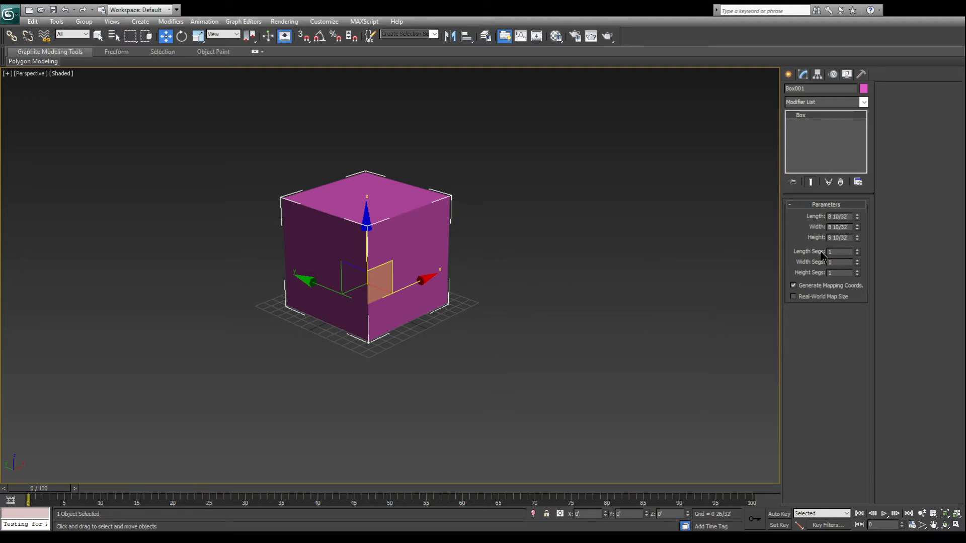
# - Step through the box's length, width and height values expressed in feet
pyautogui.click(843, 217)
pyautogui.press('Tab')
pyautogui.press('Tab')
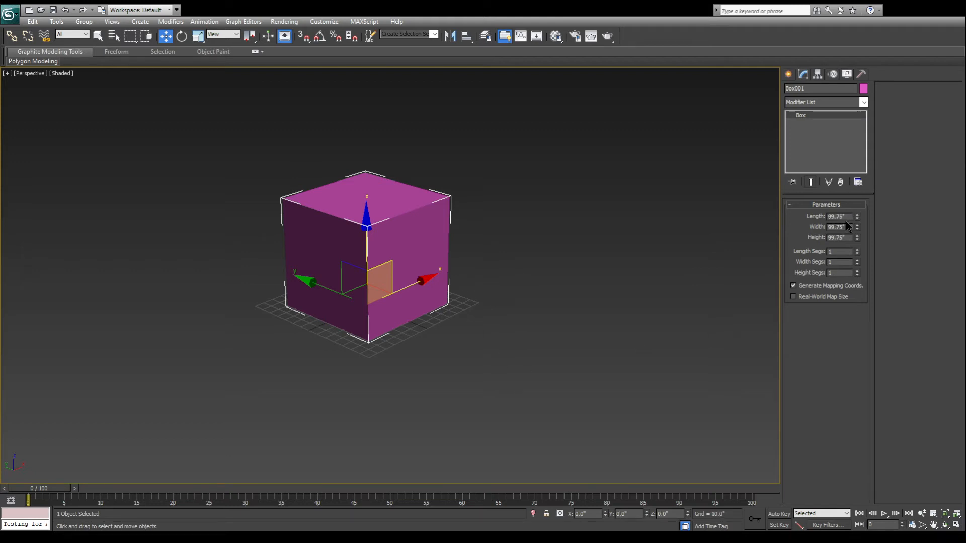
# - Set the box's length, width and height to 50 inches each
pyautogui.doubleClick(843, 217)
pyautogui.write('50')
pyautogui.press('Tab')
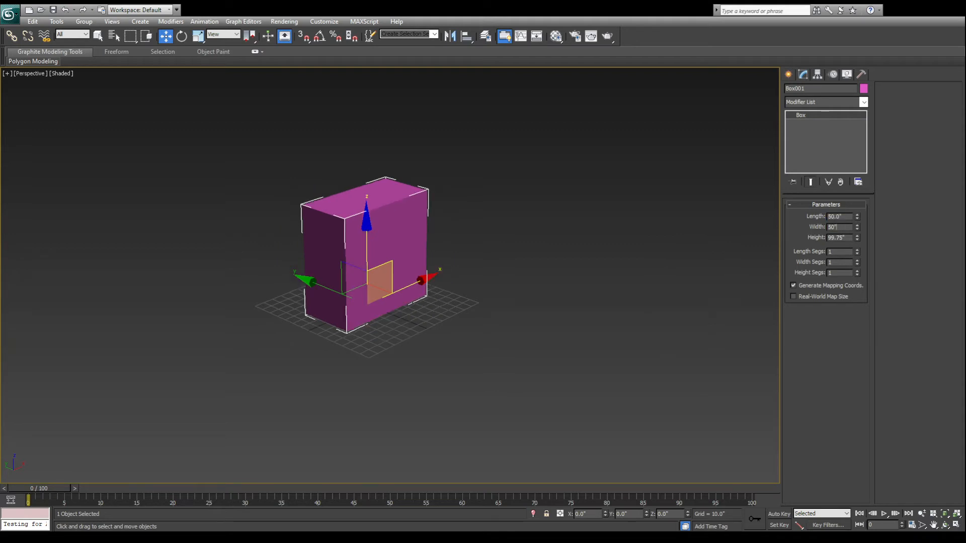
pyautogui.press('Tab')
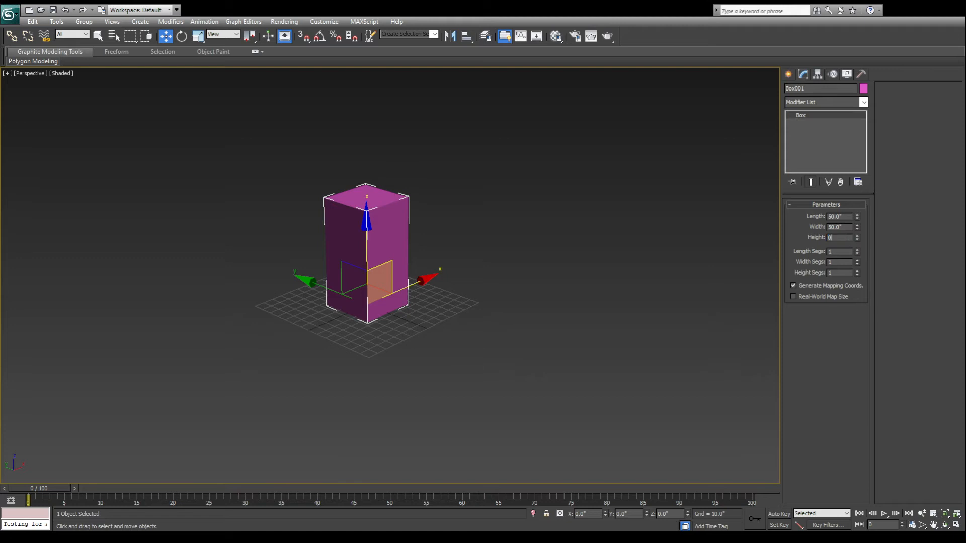
pyautogui.write('50')
pyautogui.press('Return')
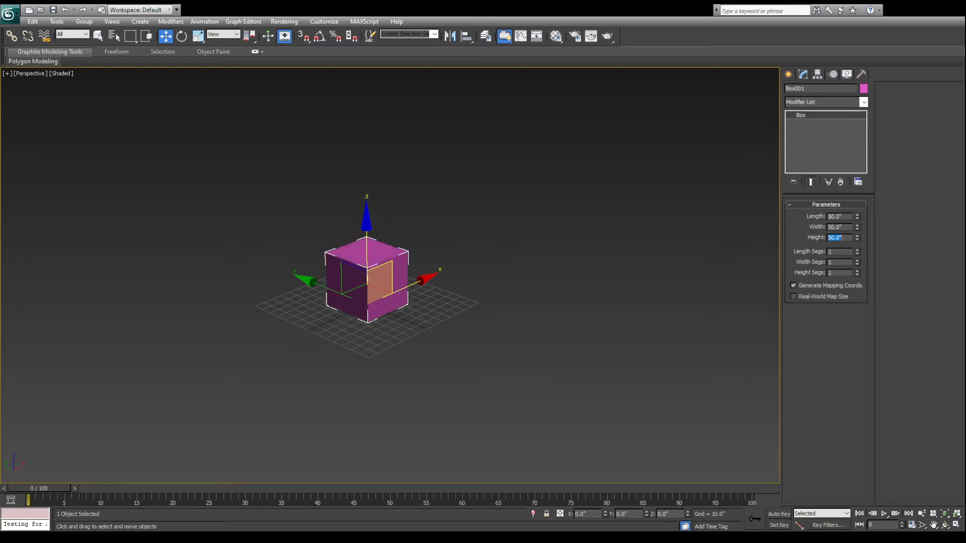
pyautogui.press('z')
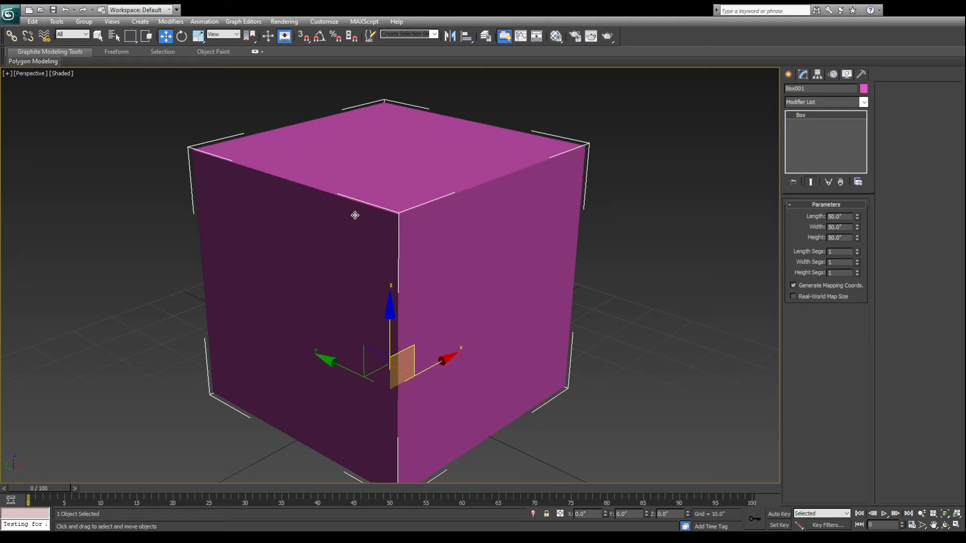
pyautogui.keyDown('alt'); pyautogui.moveTo(416, 171); pyautogui.dragTo(592, 265, button='middle'); pyautogui.keyUp('alt')
pyautogui.scroll(-6, 507, 249)
pyautogui.keyDown('alt'); pyautogui.moveTo(504, 250); pyautogui.dragTo(523, 290, button='middle'); pyautogui.keyUp('alt')
# - Create a cone beside the box with a base radius of about 39 inches and a height of about 62 inches
pyautogui.click(788, 75)
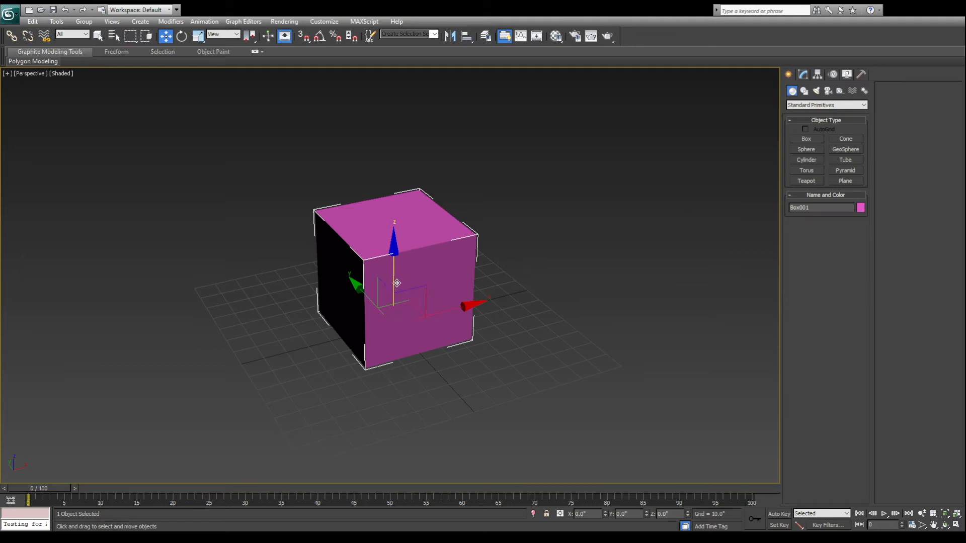
pyautogui.keyDown('alt'); pyautogui.moveTo(578, 241); pyautogui.dragTo(692, 232, button='middle'); pyautogui.keyUp('alt')
pyautogui.click(845, 138)
pyautogui.moveTo(602, 328); pyautogui.dragTo(614, 370)
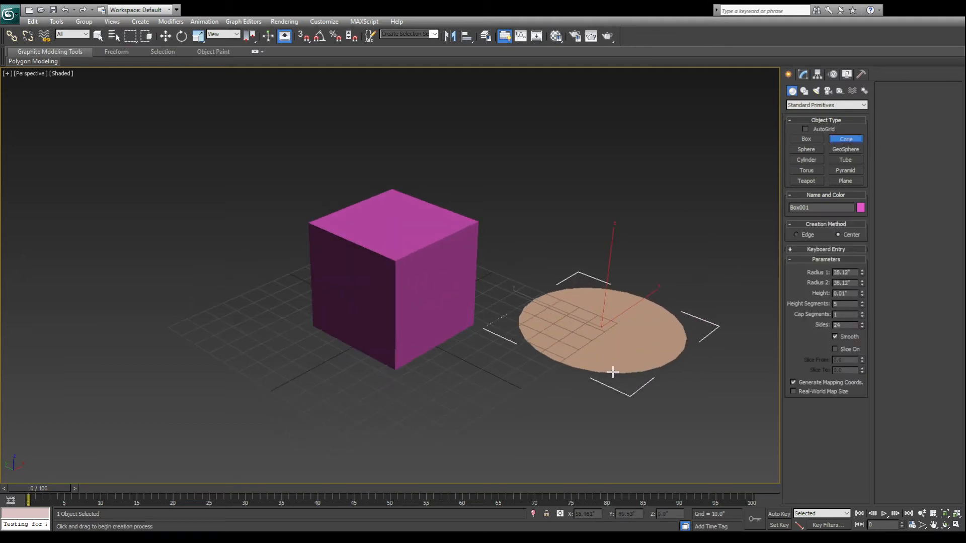
pyautogui.click(636, 172)
pyautogui.click(641, 173)
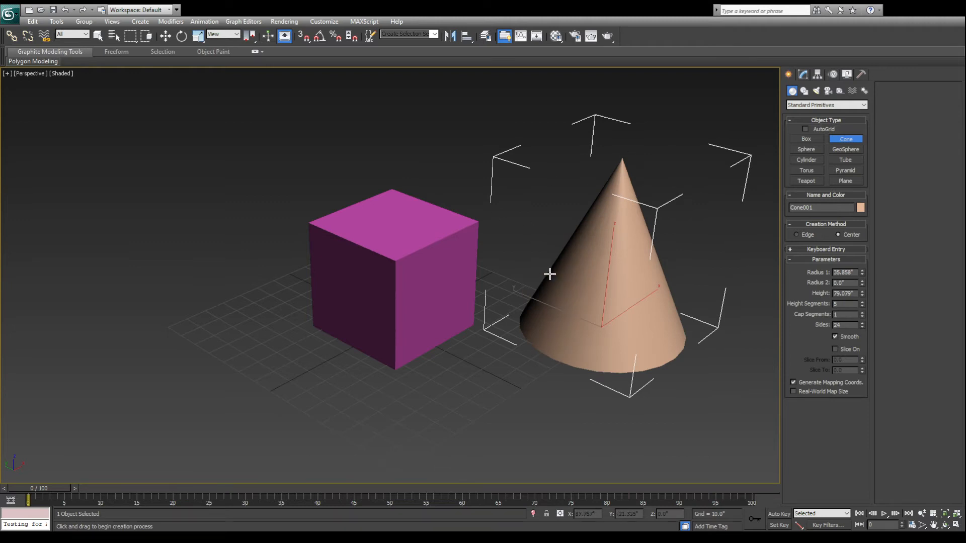
pyautogui.hotkey('ctrl', 'z')
pyautogui.moveTo(580, 269); pyautogui.dragTo(608, 309)
pyautogui.click(620, 171)
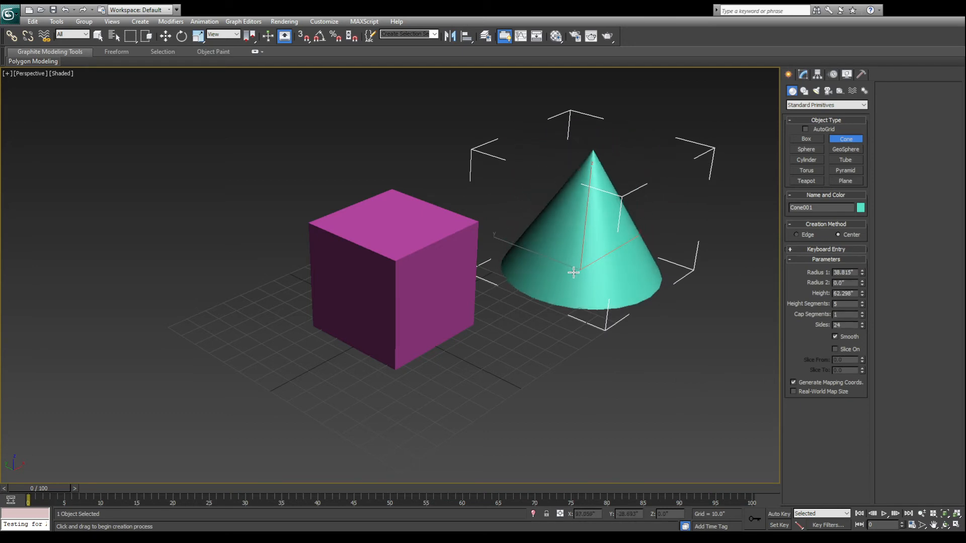
# - Create a sphere of about 31 inches radius and a geosphere of about 30 inches radius on the ground near the box
pyautogui.keyDown('alt'); pyautogui.moveTo(575, 360); pyautogui.dragTo(533, 328, button='middle'); pyautogui.keyUp('alt')
pyautogui.click(806, 150)
pyautogui.keyDown('alt'); pyautogui.moveTo(547, 283); pyautogui.dragTo(506, 305, button='middle'); pyautogui.keyUp('alt')
pyautogui.moveTo(232, 334); pyautogui.dragTo(294, 370)
pyautogui.moveTo(284, 370); pyautogui.dragTo(275, 333, button='middle')
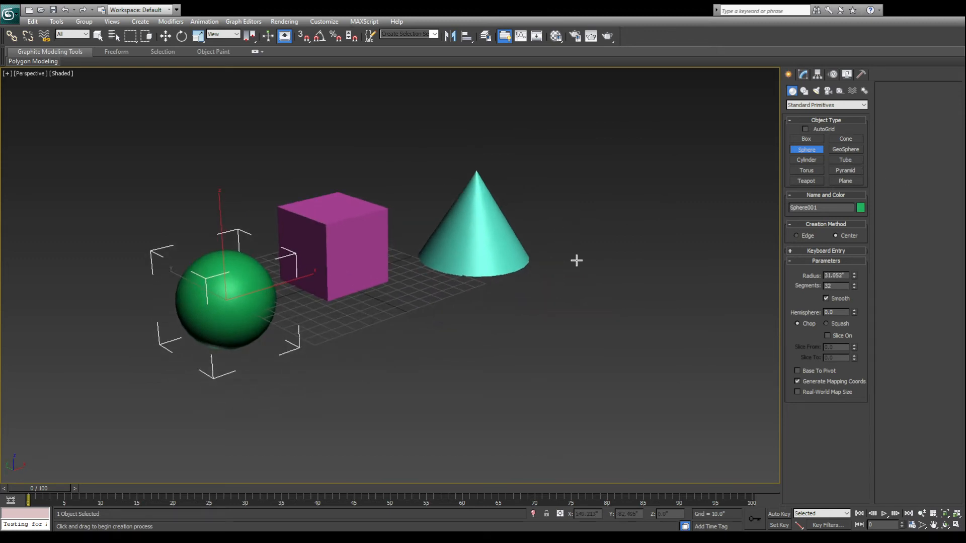
pyautogui.click(845, 160)
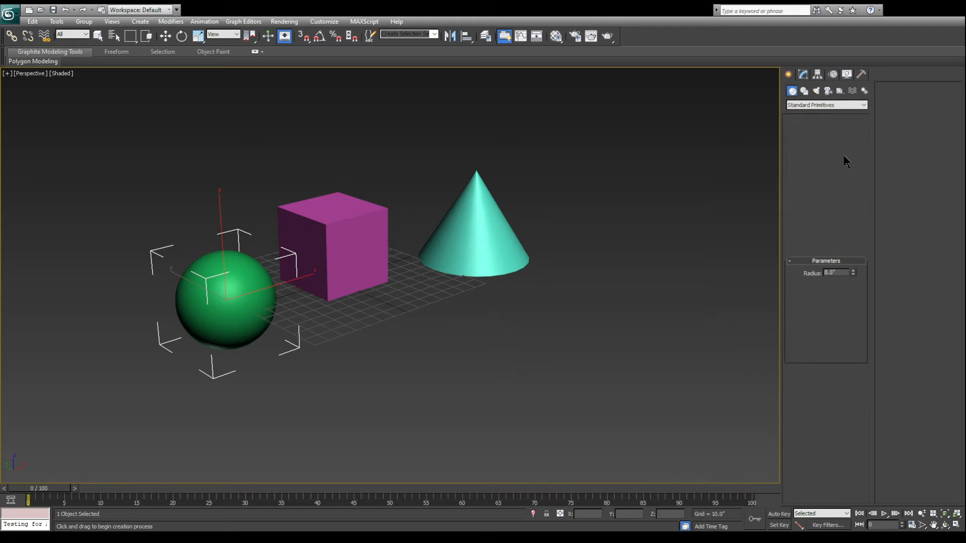
pyautogui.moveTo(416, 350); pyautogui.dragTo(433, 377)
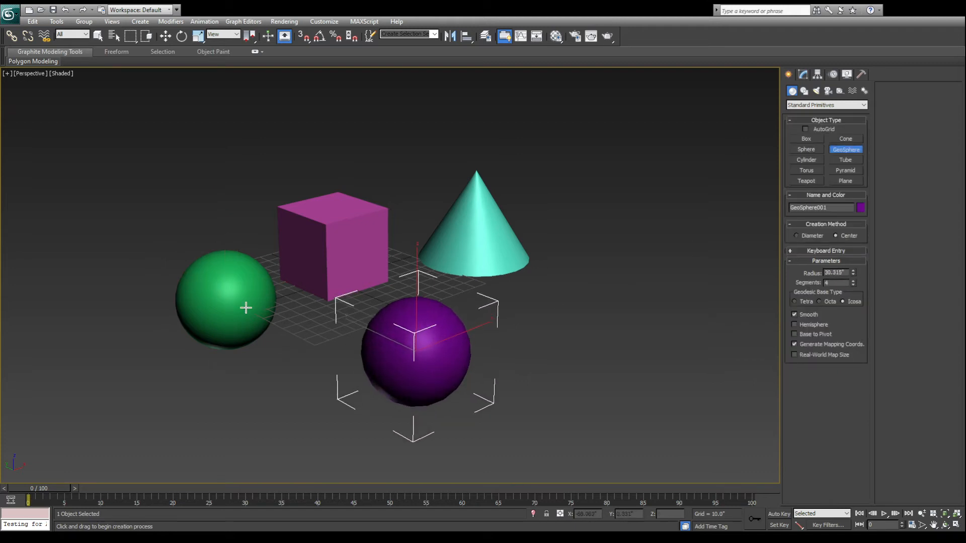
# - Create a cylinder near the cone with a radius of about 26 inches and a height of about 74 inches
pyautogui.click(806, 160)
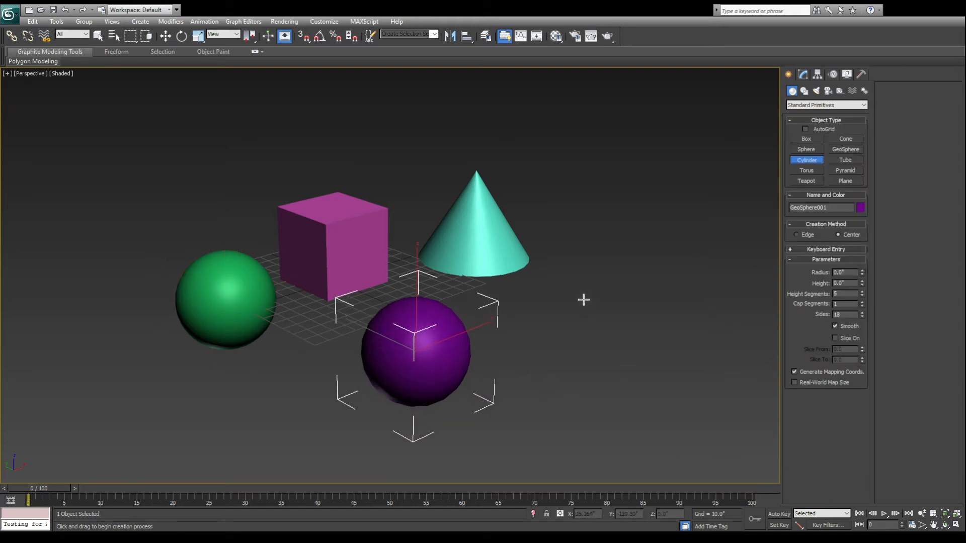
pyautogui.moveTo(582, 297); pyautogui.dragTo(626, 300)
pyautogui.click(598, 193)
# - Create a tube beside the cylinder with radii of about 29 and 23 inches, and inspect its hollow shape from above
pyautogui.keyDown('alt'); pyautogui.moveTo(620, 358); pyautogui.dragTo(556, 367, button='middle'); pyautogui.keyUp('alt')
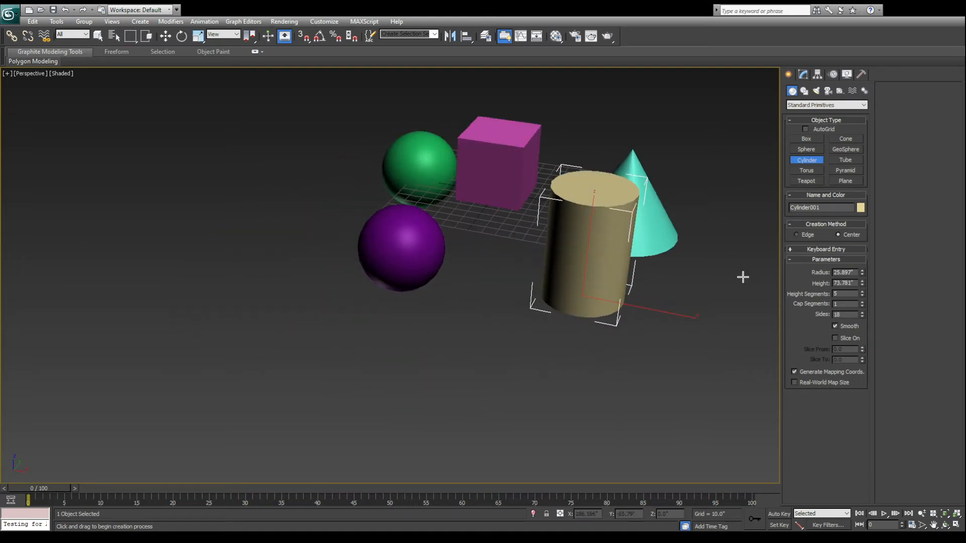
pyautogui.click(845, 160)
pyautogui.keyDown('alt'); pyautogui.moveTo(592, 276); pyautogui.dragTo(552, 287, button='middle'); pyautogui.keyUp('alt')
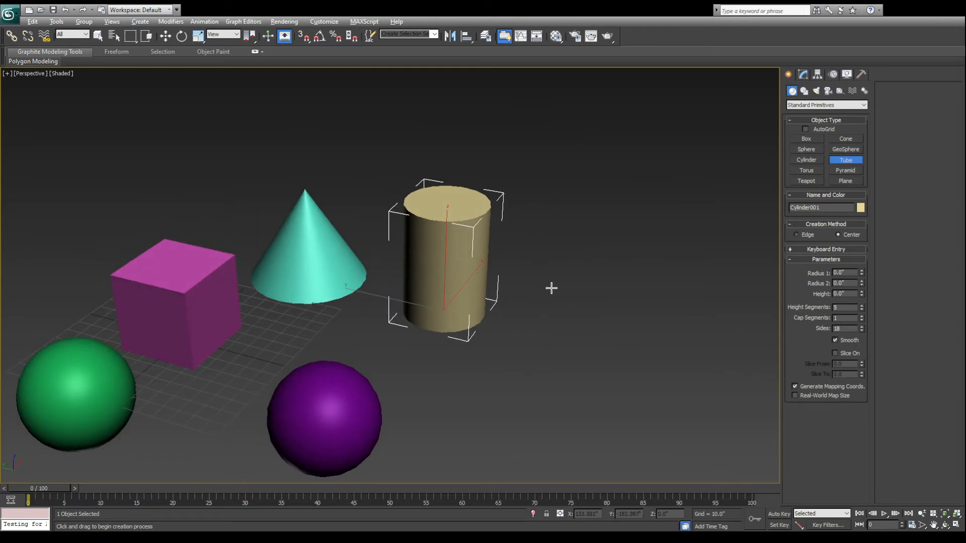
pyautogui.moveTo(538, 349); pyautogui.dragTo(551, 378)
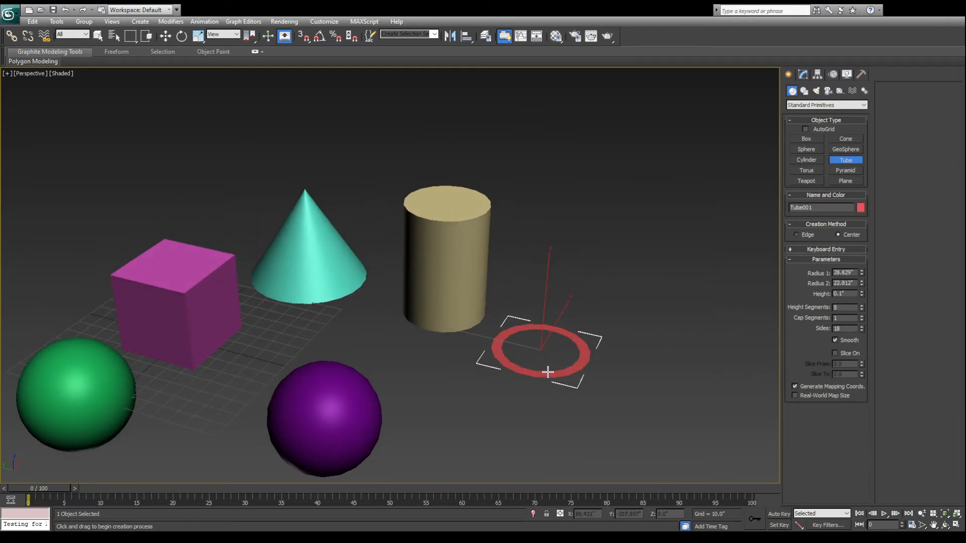
pyautogui.click(550, 375)
pyautogui.click(550, 276)
pyautogui.press('w')
pyautogui.keyDown('alt'); pyautogui.moveTo(690, 318); pyautogui.dragTo(512, 388, button='middle'); pyautogui.keyUp('alt')
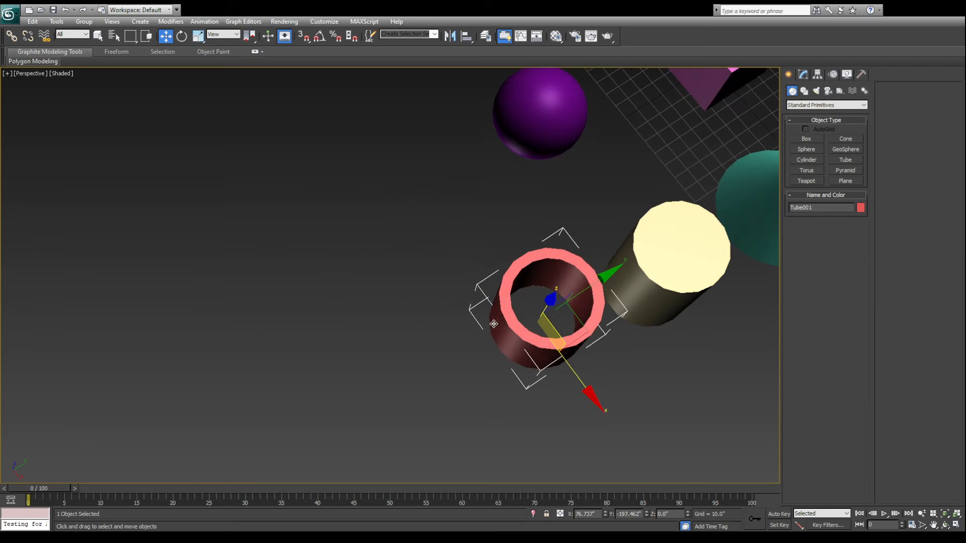
pyautogui.keyDown('alt'); pyautogui.moveTo(607, 319); pyautogui.dragTo(662, 273, button='middle'); pyautogui.keyUp('alt')
# - Create a teapot of about 17 inches radius in front of the green sphere
pyautogui.click(805, 181)
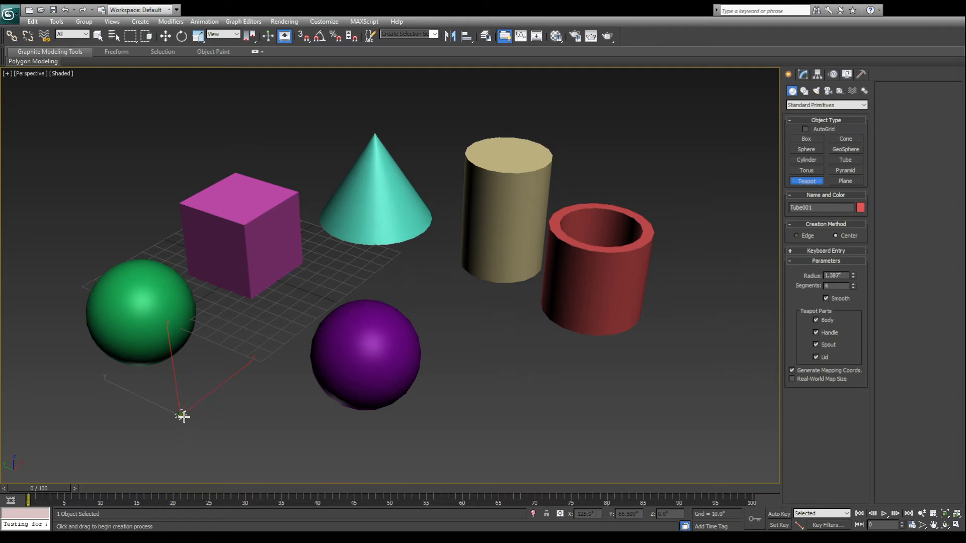
pyautogui.moveTo(181, 414); pyautogui.dragTo(200, 431)
pyautogui.keyDown('alt'); pyautogui.moveTo(239, 425); pyautogui.dragTo(323, 334, button='middle'); pyautogui.keyUp('alt')
pyautogui.scroll(5, 302, 342)
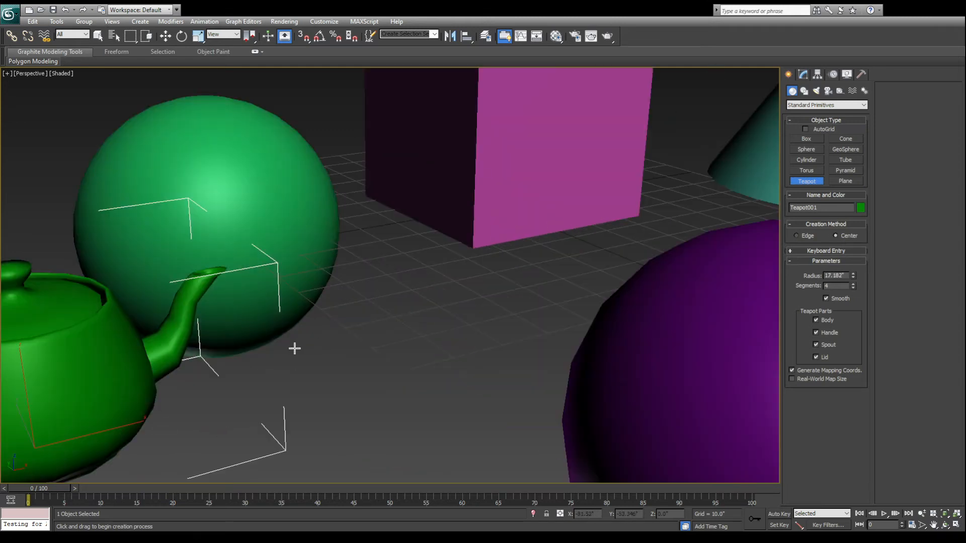
# - Create a ground plane about 437 inches long and 409 inches wide spanning all the objects
pyautogui.scroll(-6, 400, 266)
pyautogui.moveTo(484, 345); pyautogui.dragTo(352, 372, button='middle')
pyautogui.click(846, 181)
pyautogui.scroll(-4, 395, 317)
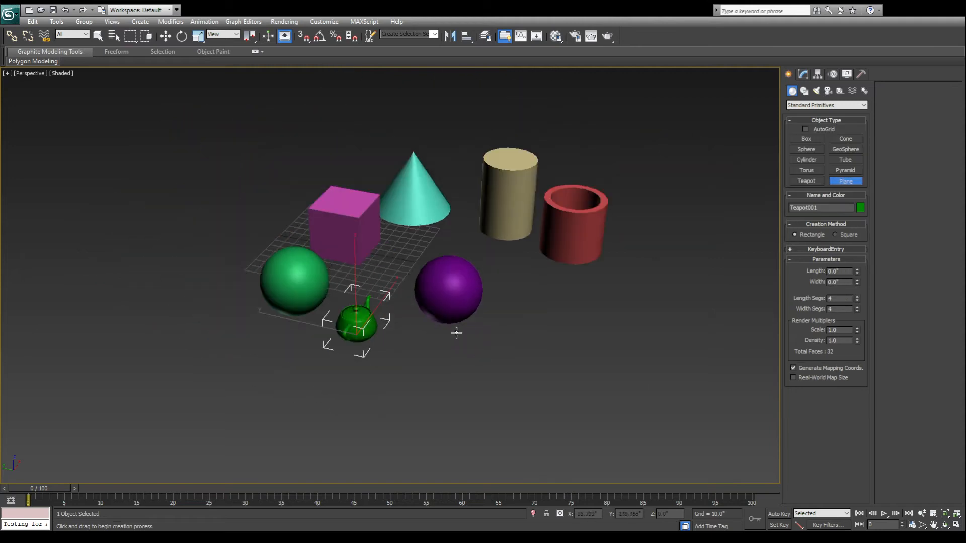
pyautogui.moveTo(319, 154); pyautogui.dragTo(687, 461)
pyautogui.keyDown('alt'); pyautogui.moveTo(514, 384); pyautogui.dragTo(473, 381, button='middle'); pyautogui.keyUp('alt')
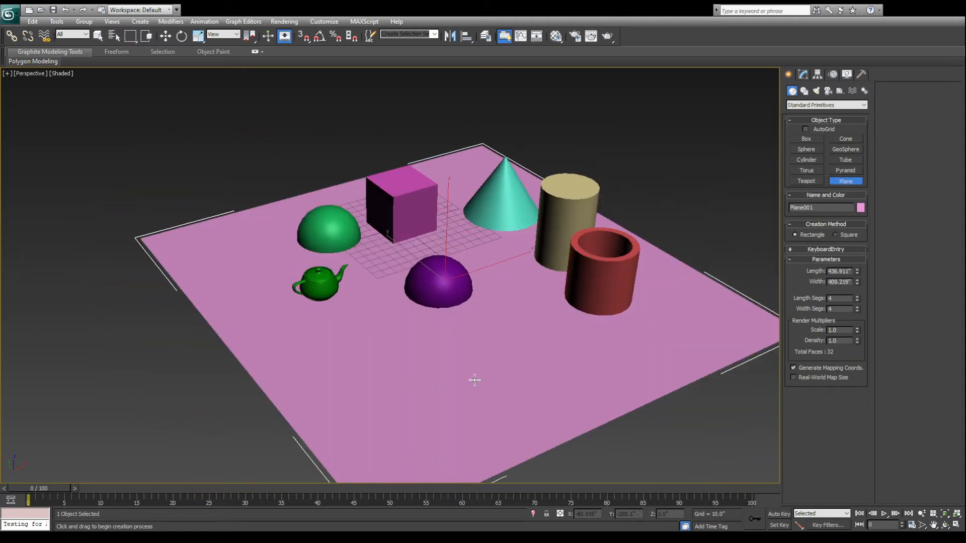
# - View the scene in the four-viewport layout, and select the box with the Move tool to check its coordinates
pyautogui.hotkey('alt', 'w')
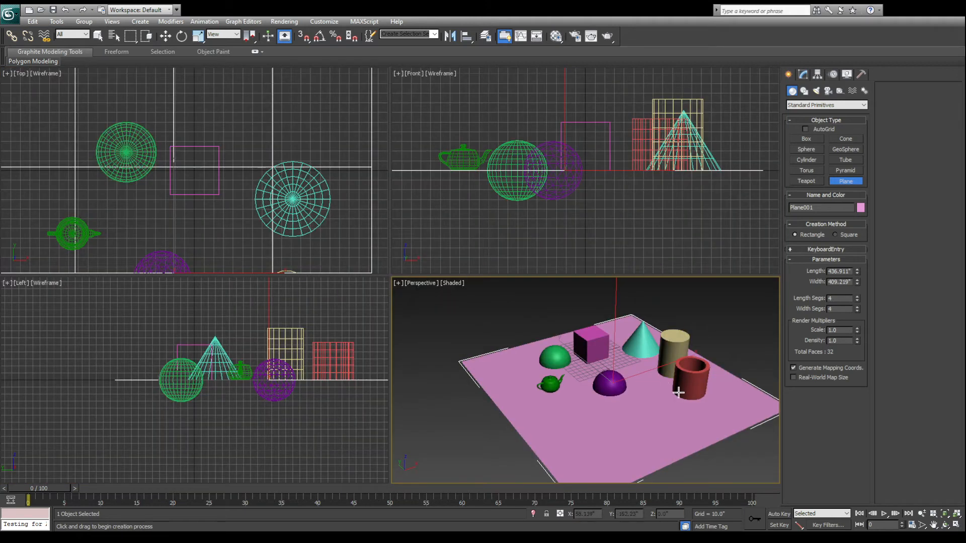
pyautogui.press('w')
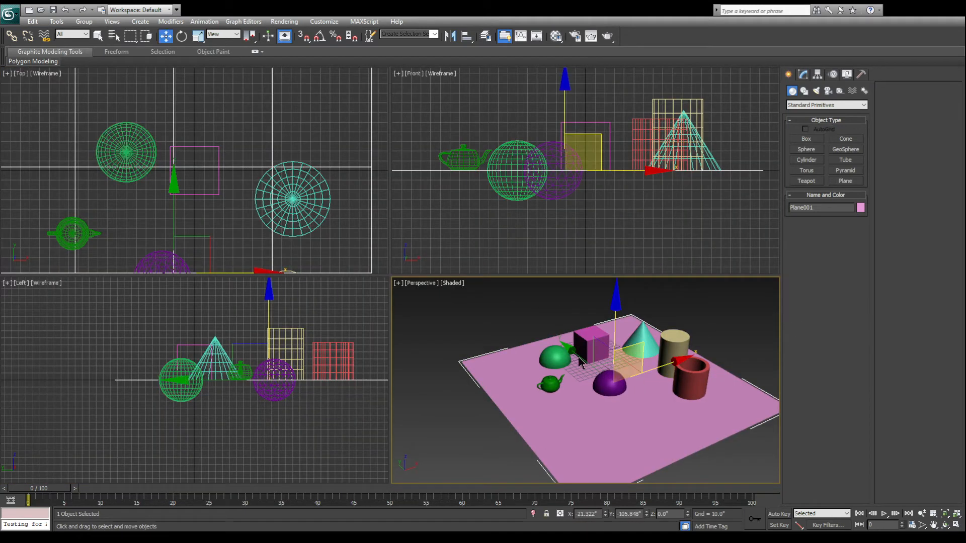
pyautogui.hotkey('alt', 'w')
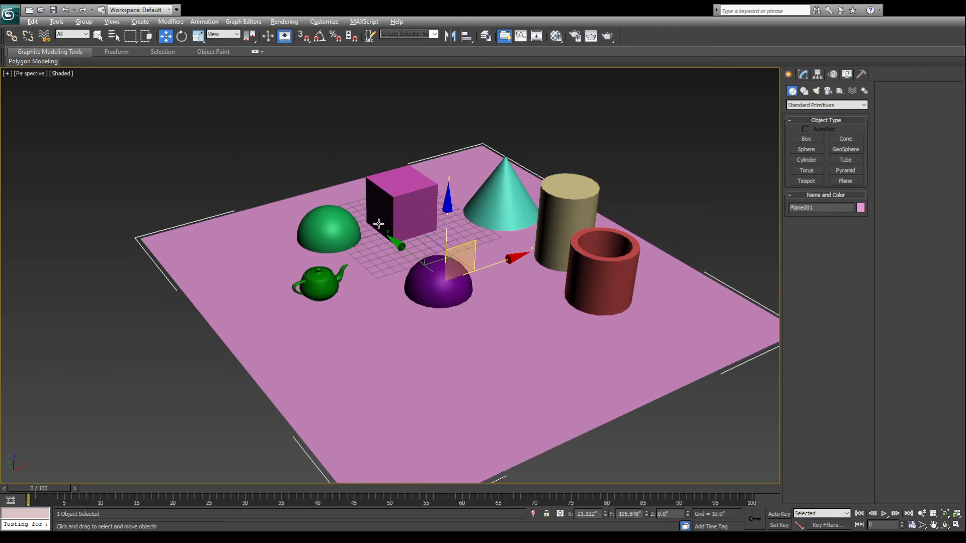
pyautogui.click(394, 196)
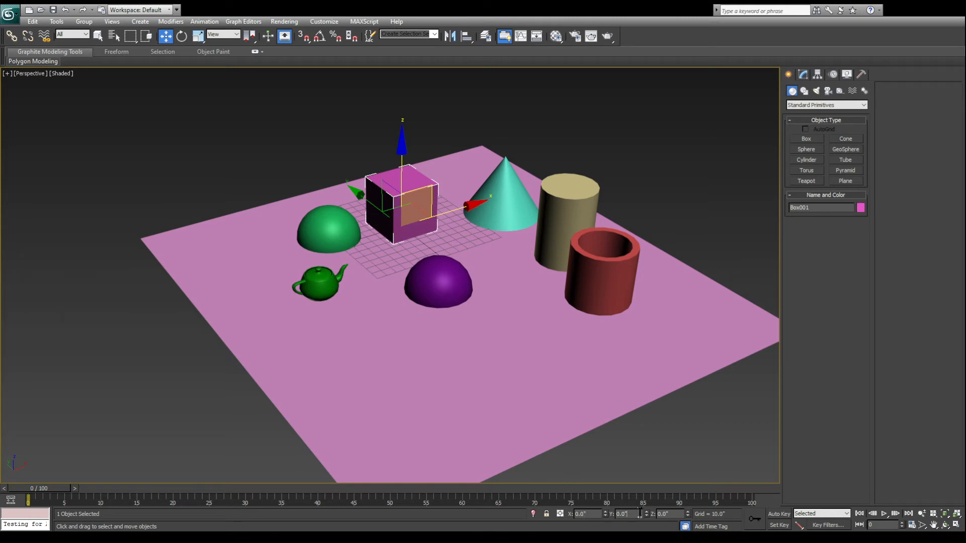
# - Reset the cone's X and Y coordinates to 0, and move it along Y to about -84 inches
pyautogui.click(493, 211)
pyautogui.moveTo(493, 211); pyautogui.dragTo(437, 248)
pyautogui.rightClick(605, 514)
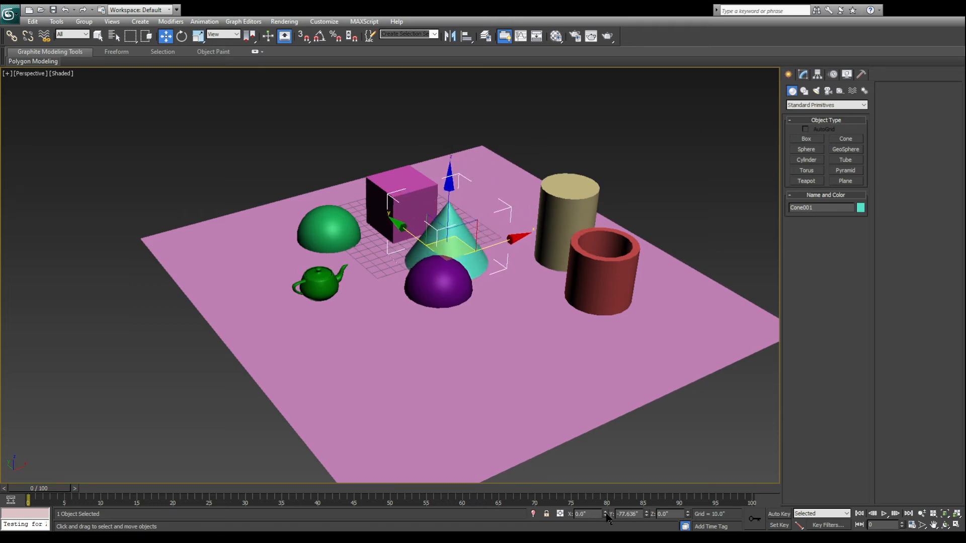
pyautogui.rightClick(647, 514)
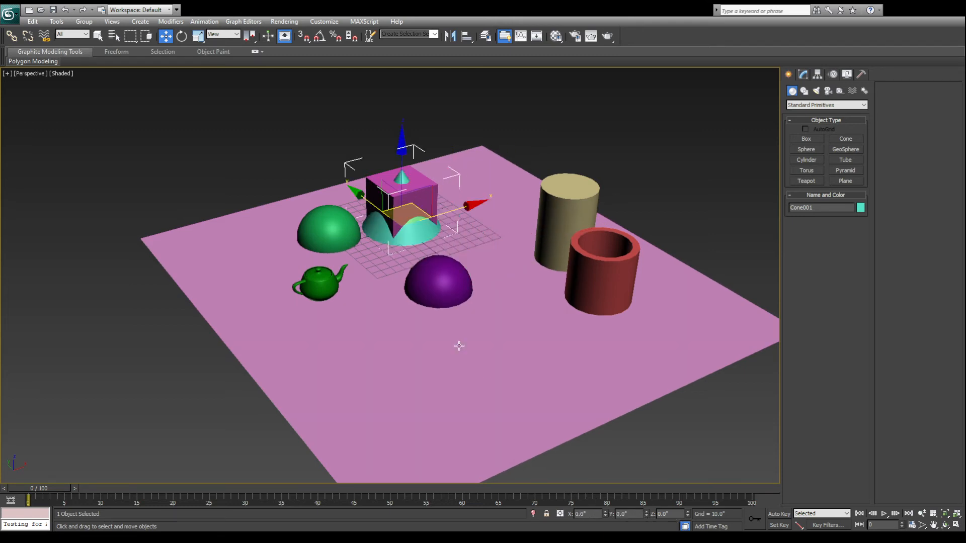
pyautogui.moveTo(369, 208); pyautogui.dragTo(597, 290)
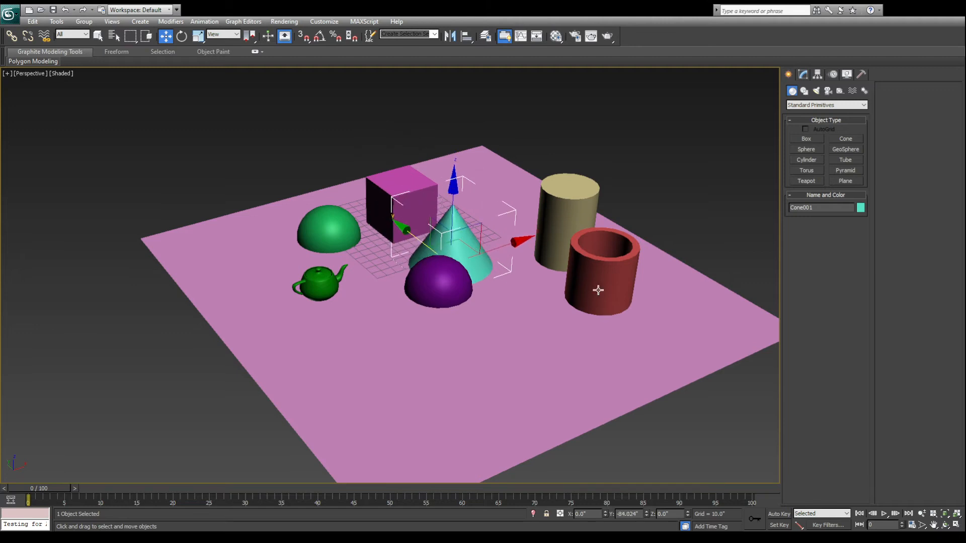
# - Select all the objects in the scene and reset their X and Y coordinates to 0
pyautogui.moveTo(655, 161); pyautogui.dragTo(135, 395)
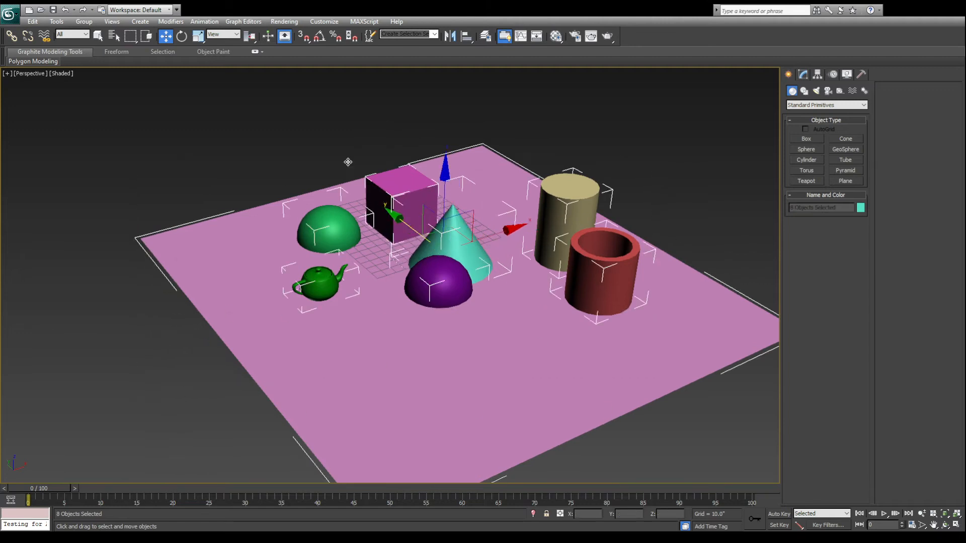
pyautogui.rightClick(602, 513)
pyautogui.rightClick(636, 516)
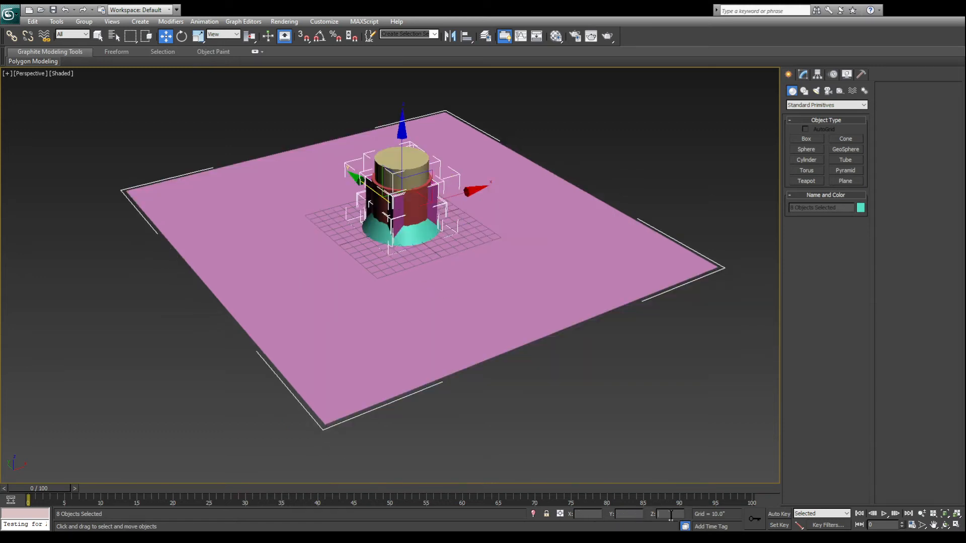
pyautogui.click(633, 453)
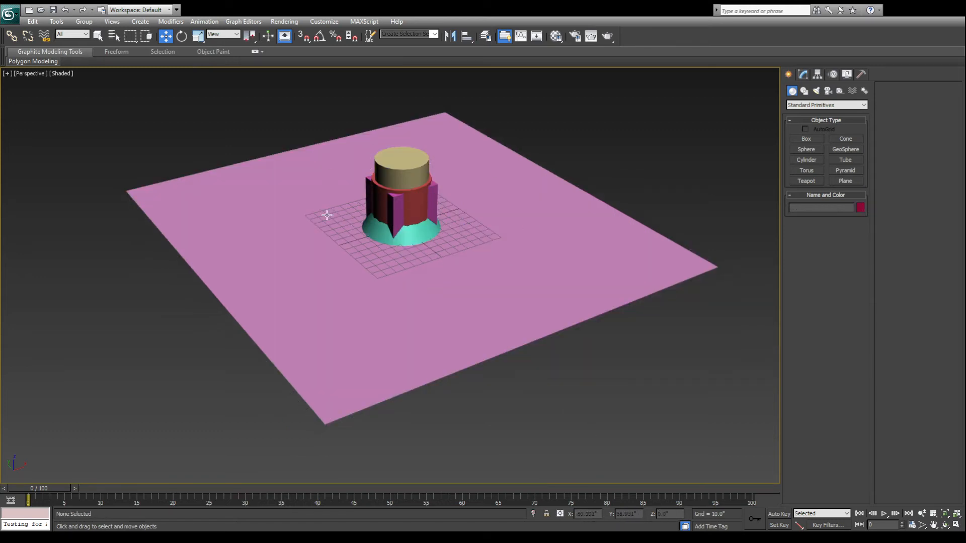
# - Spread the cone, tube, cylinder, sphere and geosphere in a row along Y from the box, with the geosphere at about -408 inches
pyautogui.moveTo(427, 276)
pyautogui.keyDown('alt'); pyautogui.mouseDown(button='middle')
pyautogui.moveTo(481, 265)
pyautogui.moveTo(432, 267)
pyautogui.mouseUp(button='middle'); pyautogui.keyUp('alt')
pyautogui.keyDown('alt'); pyautogui.moveTo(383, 202); pyautogui.dragTo(460, 222, button='middle'); pyautogui.keyUp('alt')
pyautogui.click(377, 244)
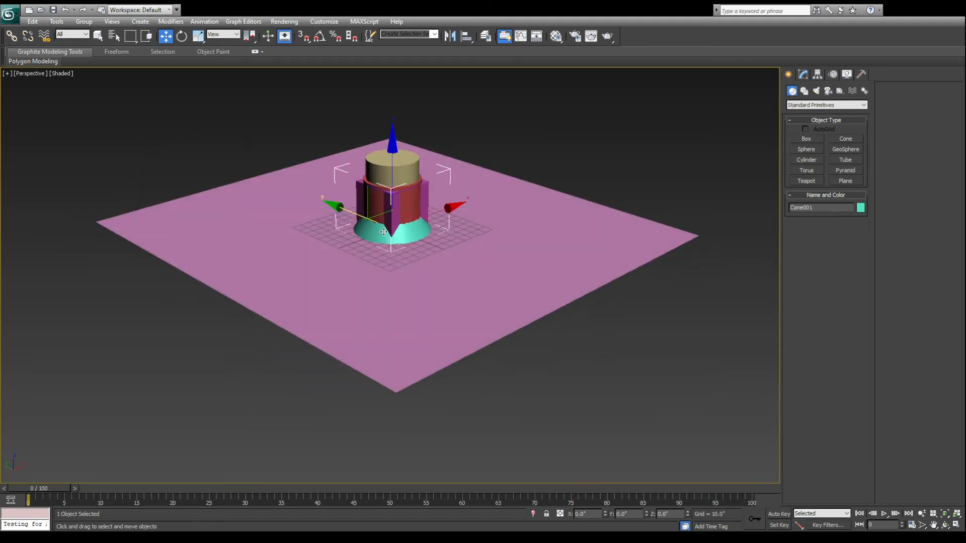
pyautogui.moveTo(378, 244); pyautogui.dragTo(451, 265)
pyautogui.moveTo(382, 212); pyautogui.dragTo(515, 256)
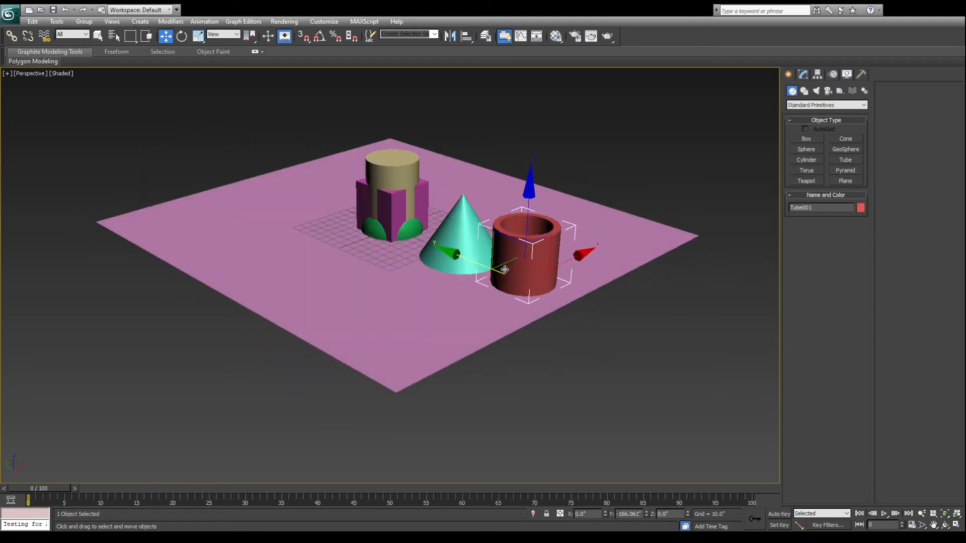
pyautogui.moveTo(385, 173); pyautogui.dragTo(605, 250)
pyautogui.moveTo(374, 231); pyautogui.dragTo(679, 345)
pyautogui.moveTo(379, 226); pyautogui.dragTo(750, 390)
pyautogui.scroll(-3, 466, 295)
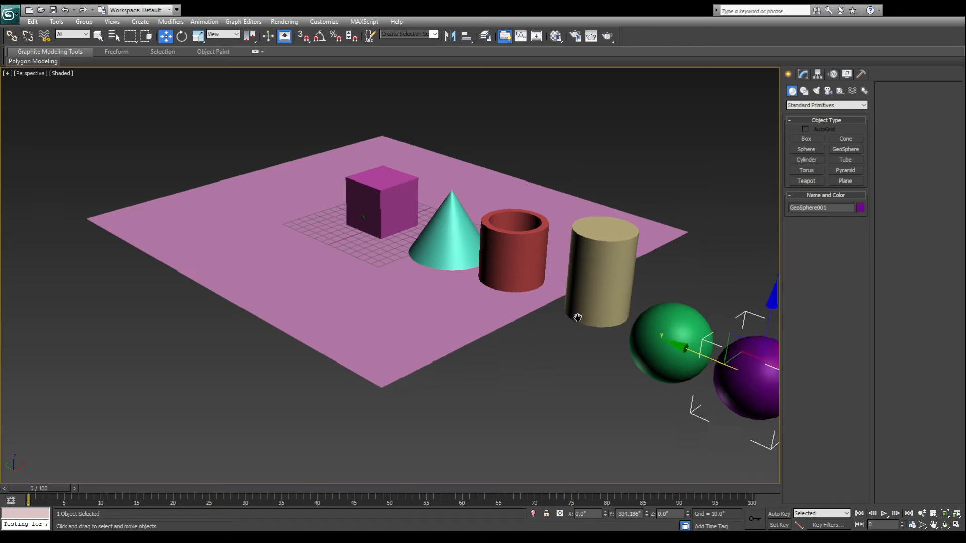
pyautogui.moveTo(467, 295); pyautogui.dragTo(476, 300)
pyautogui.keyDown('alt'); pyautogui.moveTo(477, 300); pyautogui.dragTo(502, 328, button='middle'); pyautogui.keyUp('alt')
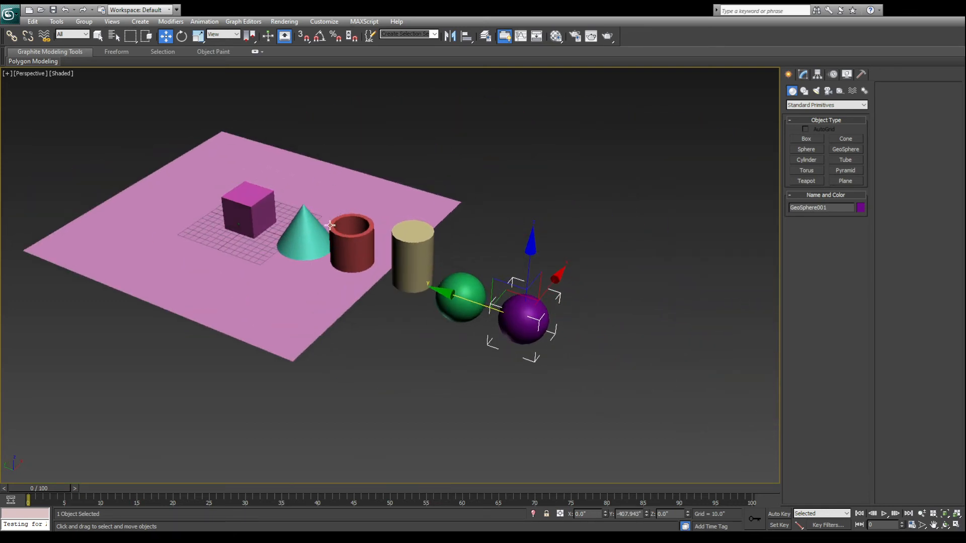
# - Examine the row of objects in the Top and Left views of the four-viewport layout, and return to the maximized Perspective view
pyautogui.hotkey('alt', 'w')
pyautogui.scroll(-4, 206, 164)
pyautogui.moveTo(205, 164); pyautogui.dragTo(207, 80, button='middle')
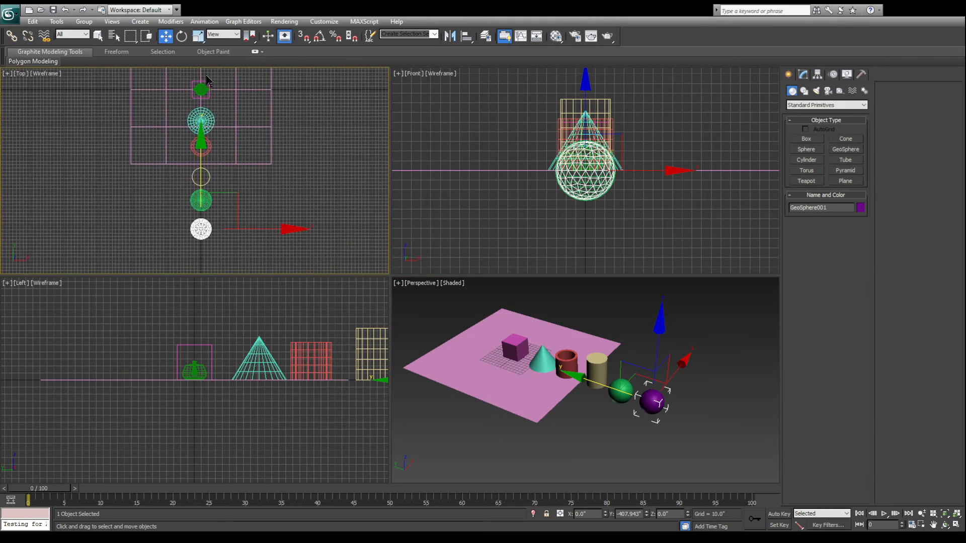
pyautogui.rightClick(119, 346)
pyautogui.scroll(-3, 120, 346)
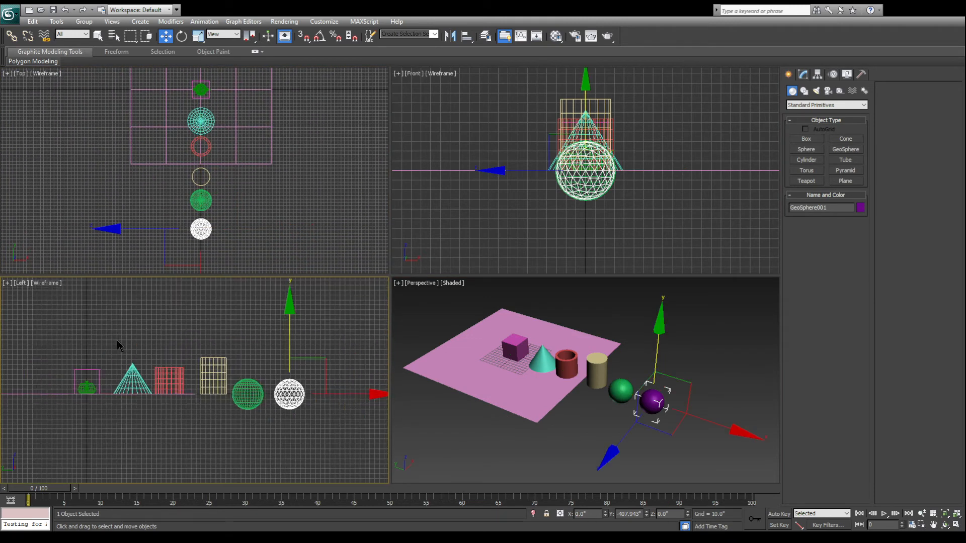
pyautogui.rightClick(640, 359)
pyautogui.hotkey('alt', 'w')
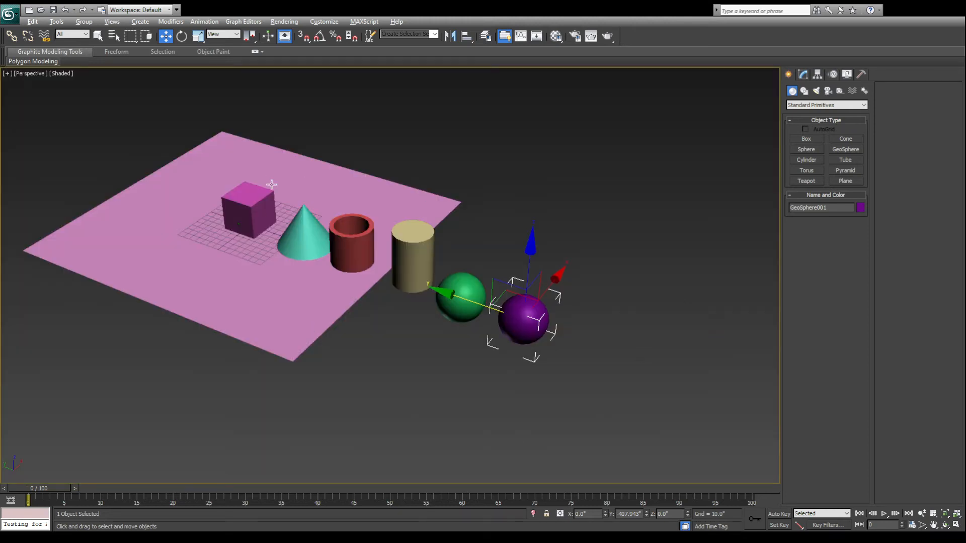
# - Move the box along Y to about 62 inches, and select the teapot hidden inside it
pyautogui.click(240, 225)
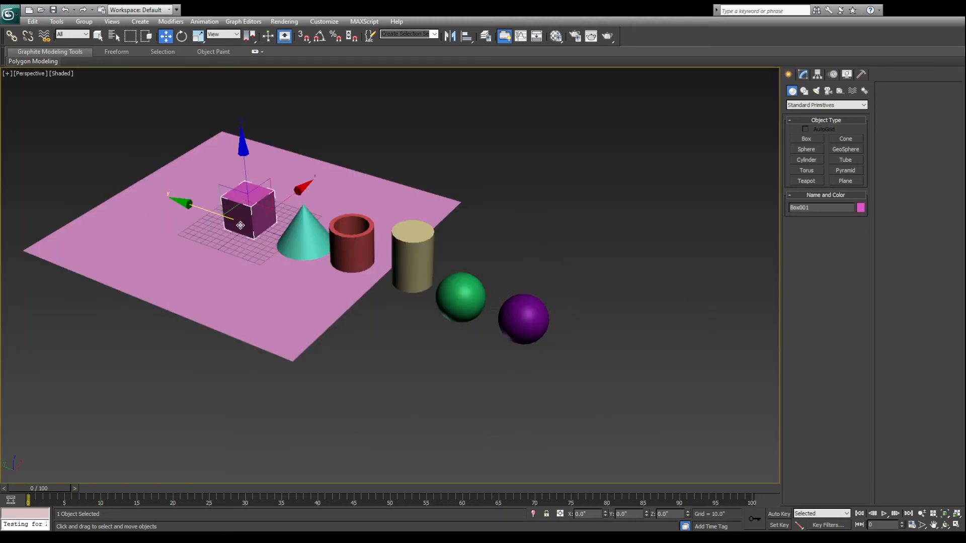
pyautogui.hotkey('ctrl', 'z')
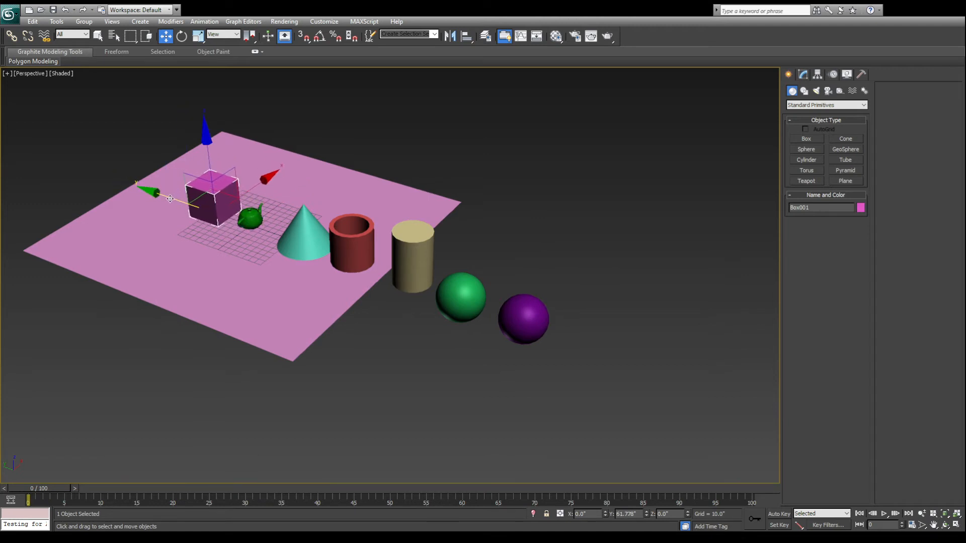
pyautogui.hotkey('ctrl', 'z')
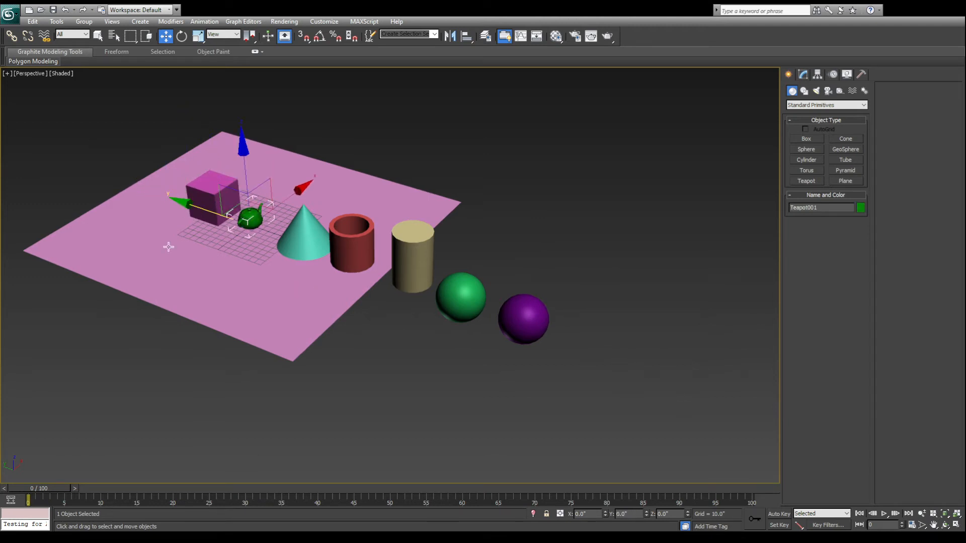
# - Spread the cylinder, tube, sphere and geosphere around the teapot on the plane, with the geosphere at about X -100, Y -110 inches
pyautogui.hotkey('shift', 'z')
pyautogui.hotkey('shift', 'z')
pyautogui.hotkey('shift', 'z')
pyautogui.hotkey('shift', 'z')
pyautogui.hotkey('shift', 'z')
pyautogui.hotkey('shift', 'z')
pyautogui.hotkey('shift', 'z')
pyautogui.hotkey('shift', 'z')
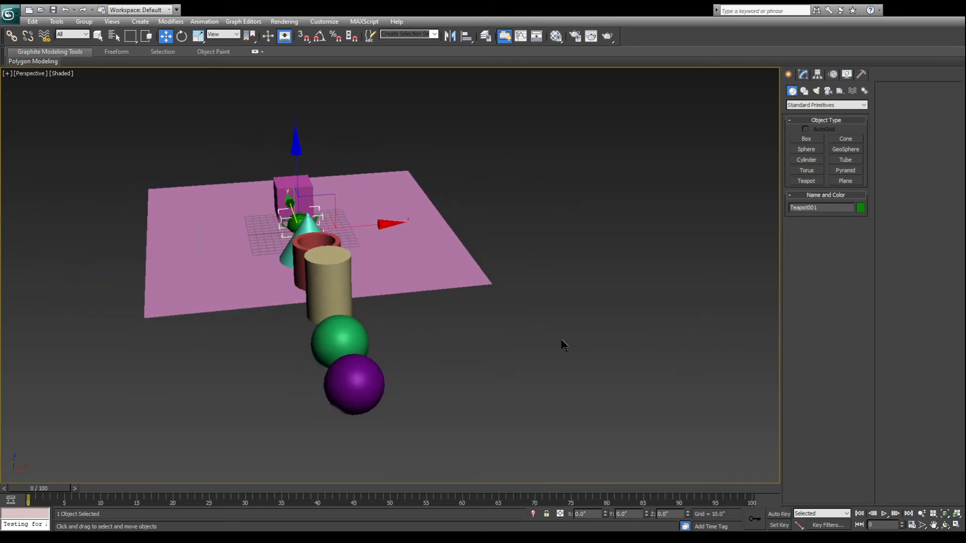
pyautogui.hotkey('shift', 'z')
pyautogui.hotkey('shift', 'z')
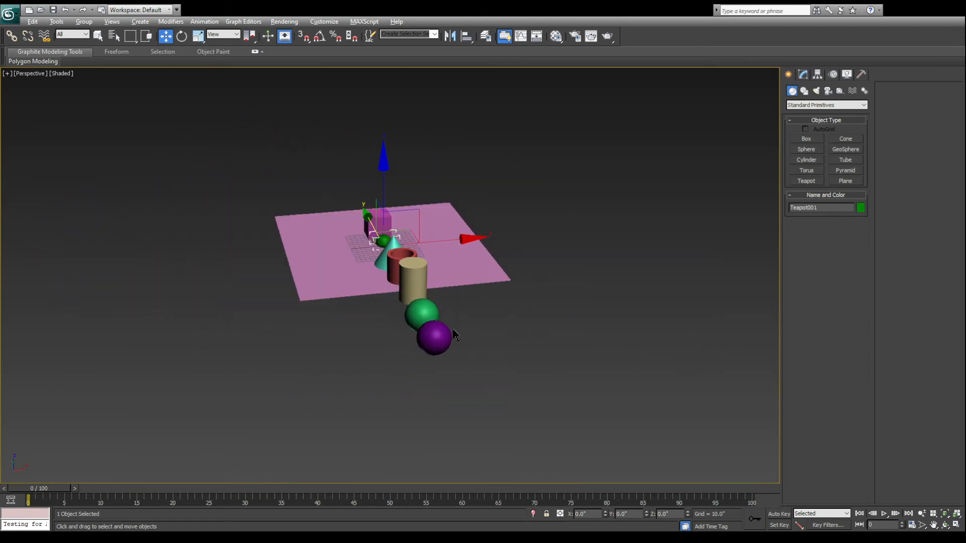
pyautogui.hotkey('shift', 'z')
pyautogui.moveTo(515, 245); pyautogui.dragTo(358, 190)
pyautogui.moveTo(462, 244); pyautogui.dragTo(442, 215)
pyautogui.moveTo(539, 270); pyautogui.dragTo(367, 271)
pyautogui.moveTo(580, 276); pyautogui.dragTo(427, 276)
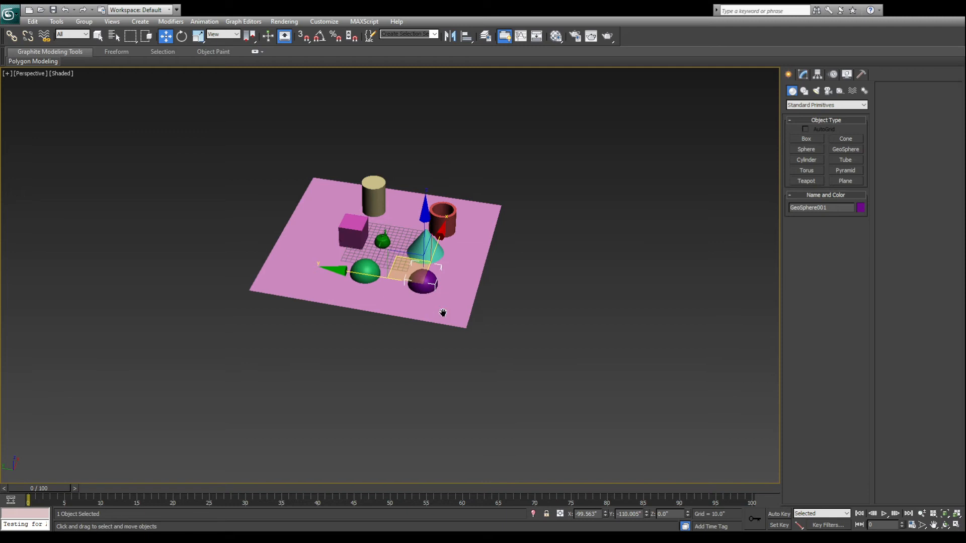
# - Select the sphere together with the geosphere, raise both along Z, and check their height against the plane in the Front view
pyautogui.scroll(5, 443, 312)
pyautogui.keyDown('ctrl'); pyautogui.click(325, 264); pyautogui.keyUp('ctrl')
pyautogui.moveTo(397, 223); pyautogui.dragTo(397, 202)
pyautogui.hotkey('alt', 'w')
pyautogui.rightClick(614, 205)
pyautogui.hotkey('alt', 'w')
pyautogui.moveTo(327, 274); pyautogui.dragTo(596, 306, button='middle')
pyautogui.hotkey('alt', 'w')
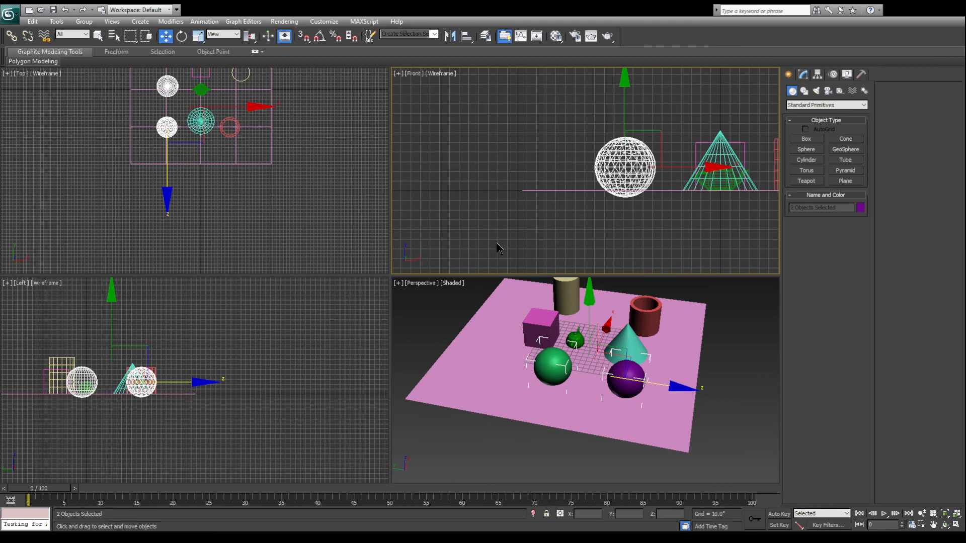
pyautogui.rightClick(558, 357)
pyautogui.hotkey('alt', 'w')
pyautogui.hotkey('alt', 'w')
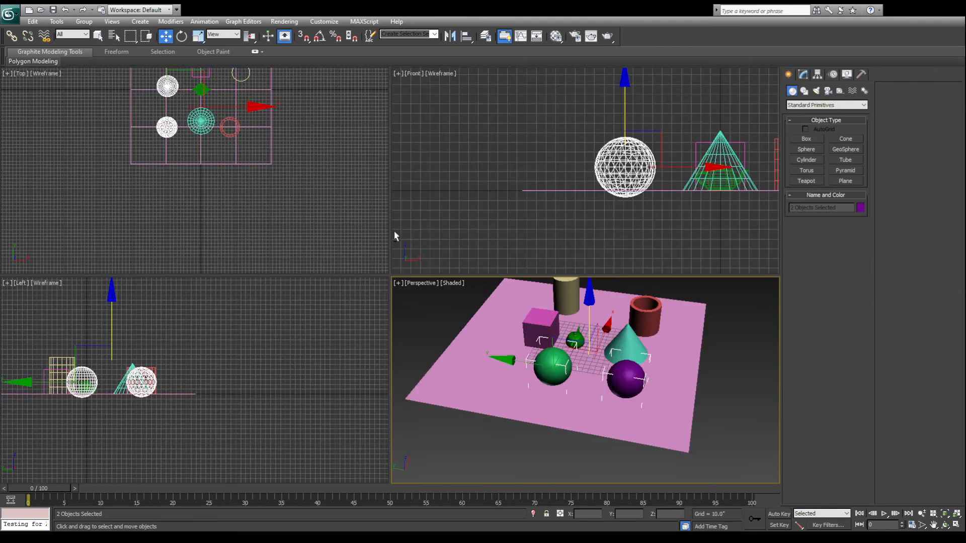
# - Raise both spheres in the Front view until they rest on the plane, and return to the maximized Perspective view
pyautogui.rightClick(650, 187)
pyautogui.hotkey('alt', 'w')
pyautogui.moveTo(653, 193); pyautogui.dragTo(574, 193, button='middle')
pyautogui.scroll(4, 364, 256)
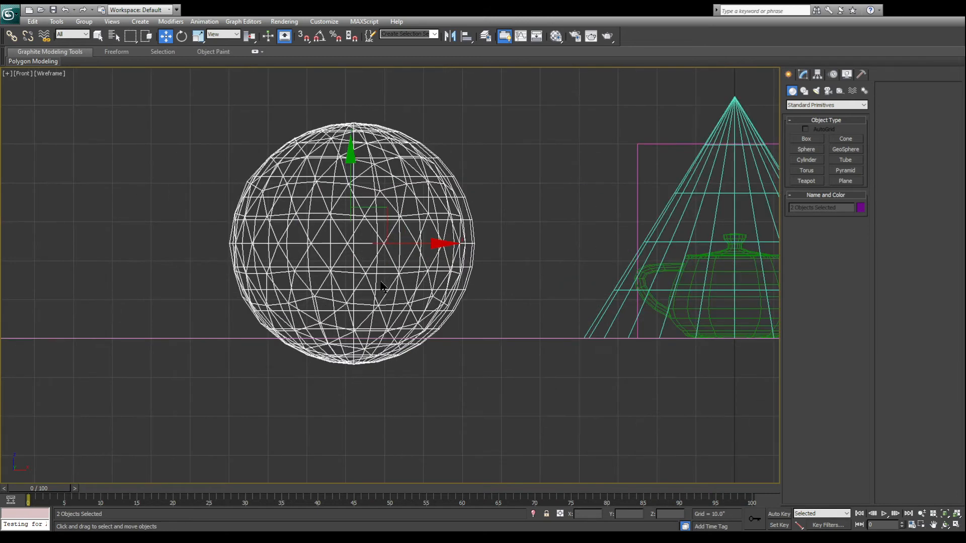
pyautogui.moveTo(347, 192); pyautogui.dragTo(348, 166)
pyautogui.hotkey('alt', 'w')
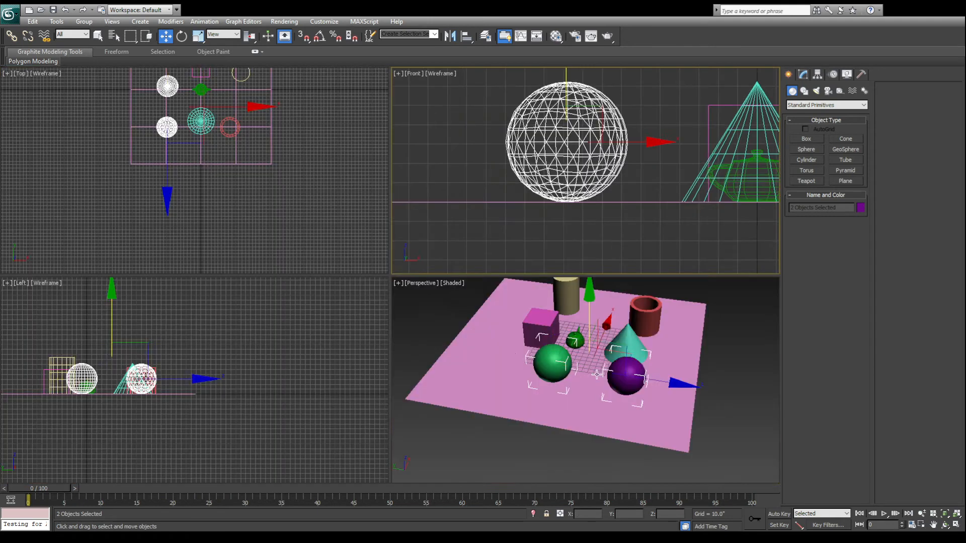
pyautogui.rightClick(596, 374)
pyautogui.hotkey('alt', 'w')
pyautogui.keyDown('alt'); pyautogui.moveTo(472, 295); pyautogui.dragTo(509, 298, button='middle'); pyautogui.keyUp('alt')
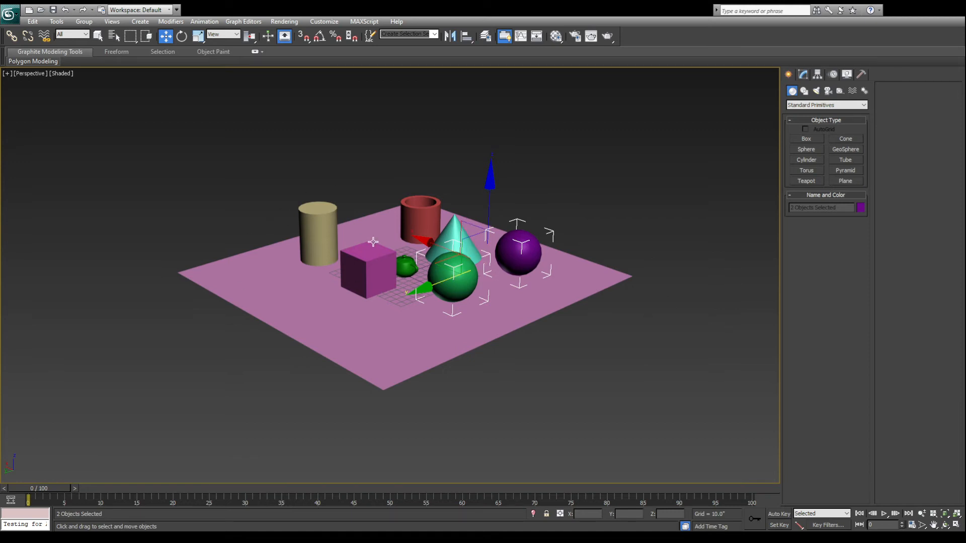
# - Select the cylinder, box and teapot, and group them as "Box Group"
pyautogui.scroll(3, 499, 277)
pyautogui.click(357, 151)
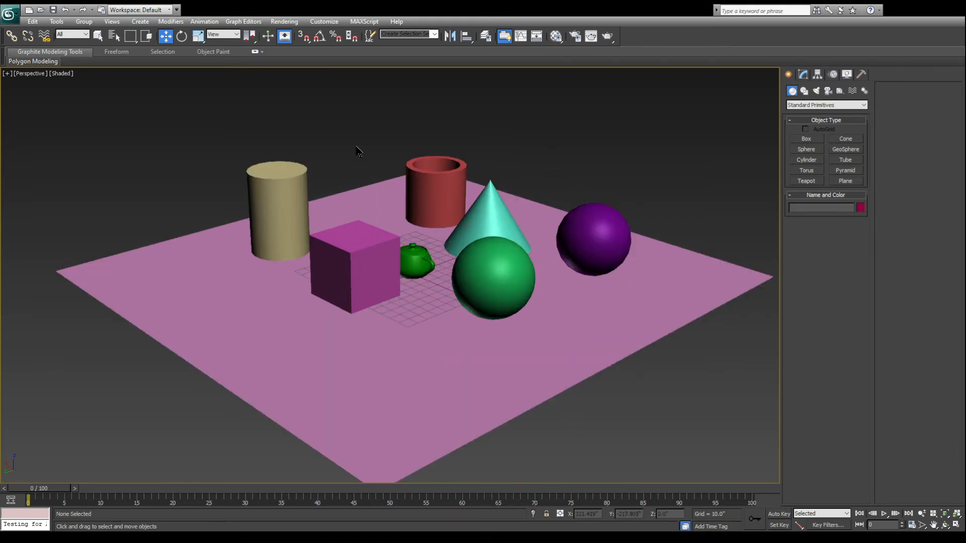
pyautogui.click(270, 185)
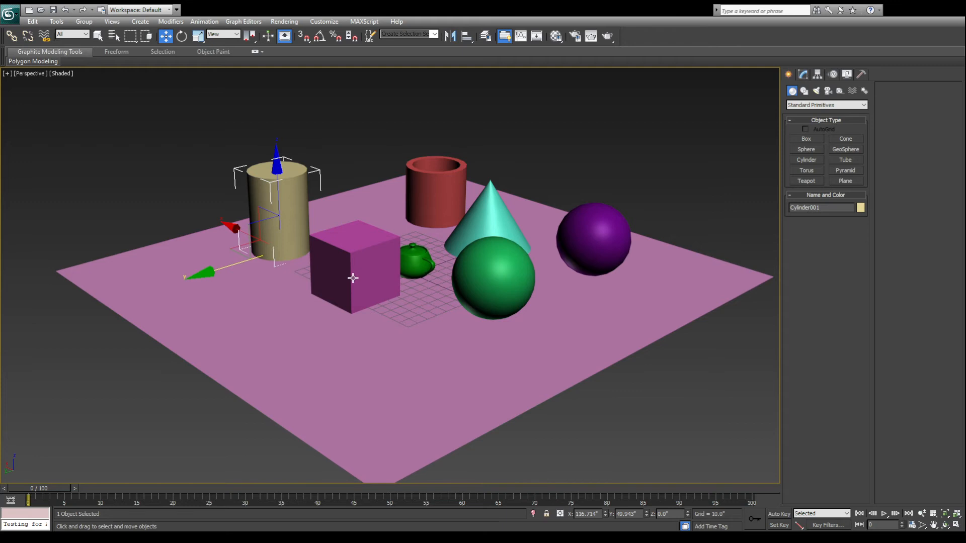
pyautogui.keyDown('ctrl'); pyautogui.click(351, 258); pyautogui.keyUp('ctrl')
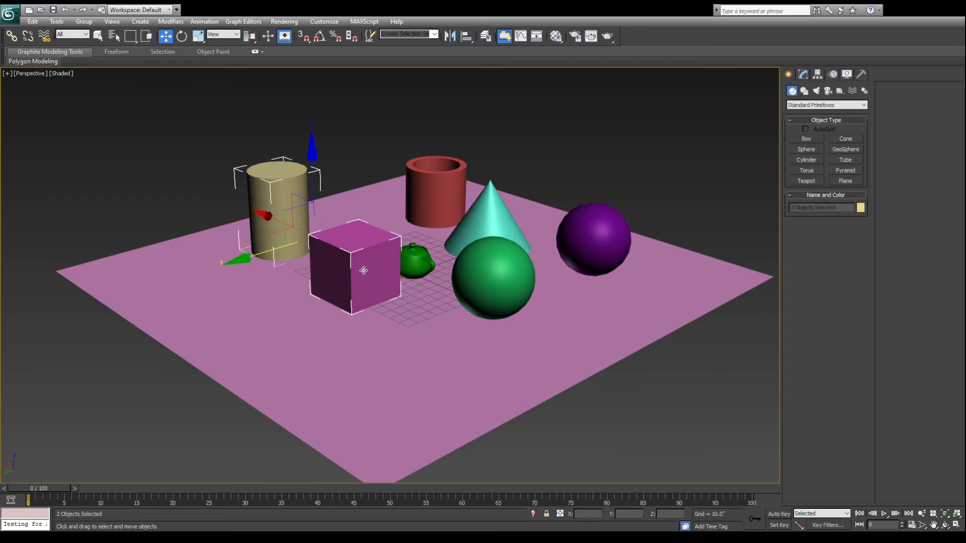
pyautogui.keyDown('ctrl'); pyautogui.click(413, 257); pyautogui.keyUp('ctrl')
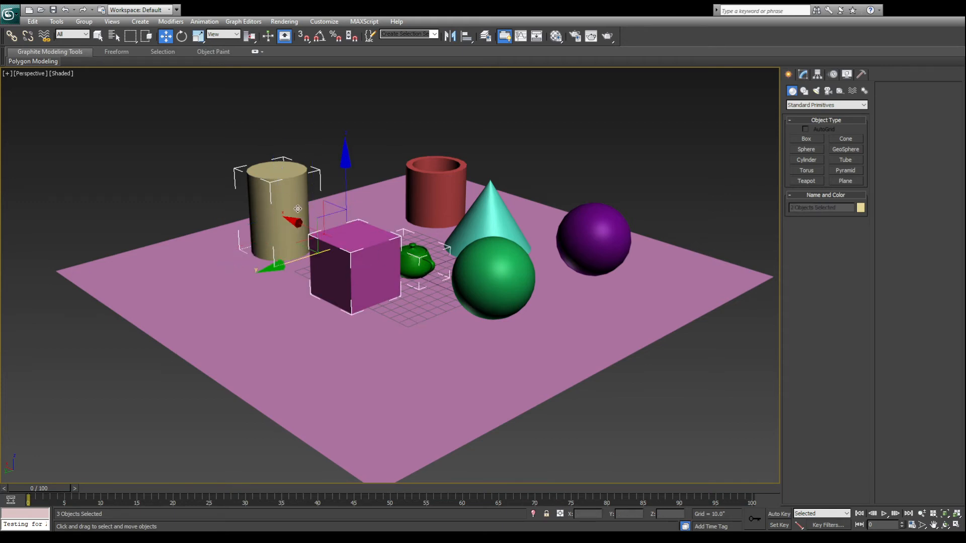
pyautogui.scroll(5, 298, 208)
pyautogui.keyDown('alt'); pyautogui.moveTo(374, 269); pyautogui.dragTo(431, 255, button='middle'); pyautogui.keyUp('alt')
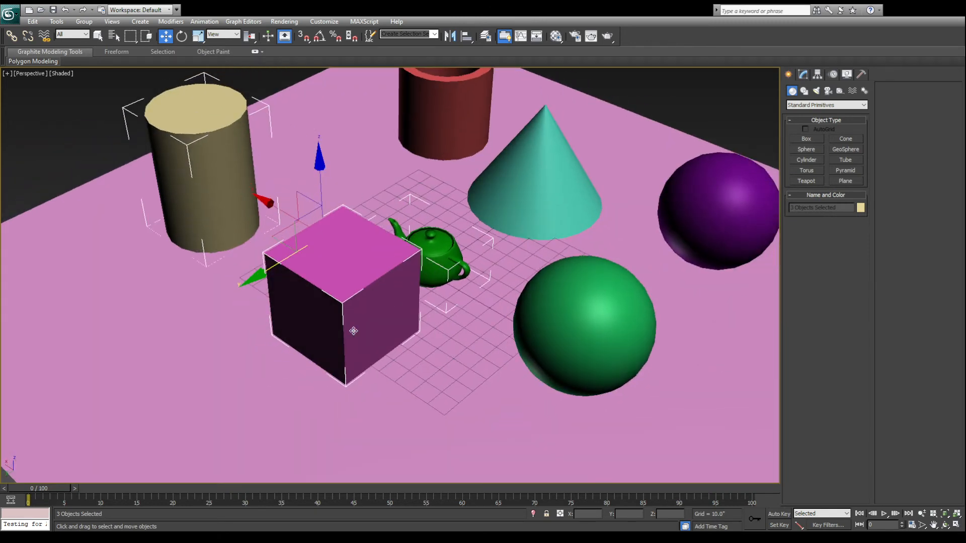
pyautogui.scroll(-4, 350, 204)
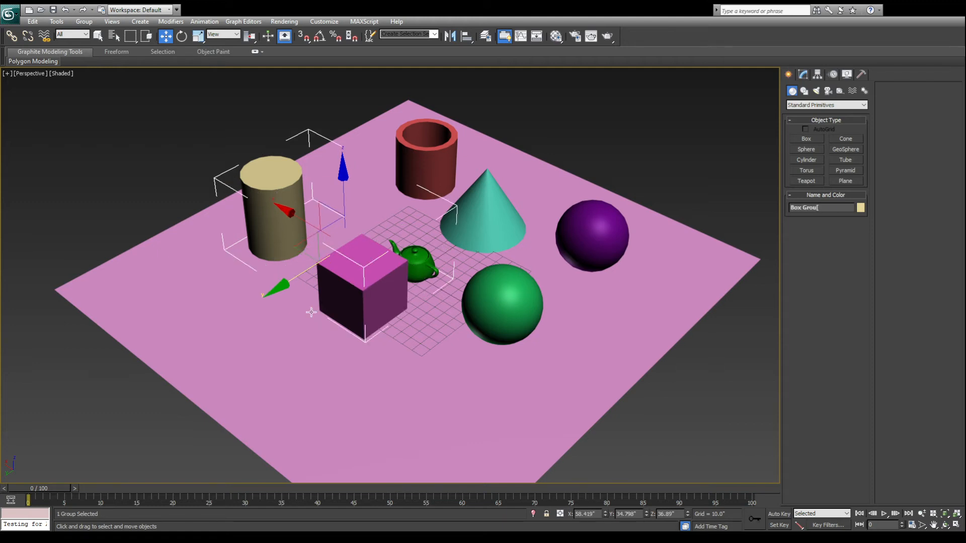
# - Select the cone and tube, and group them as "Cone Group"
pyautogui.click(482, 191)
pyautogui.keyDown('ctrl'); pyautogui.click(421, 154); pyautogui.keyUp('ctrl')
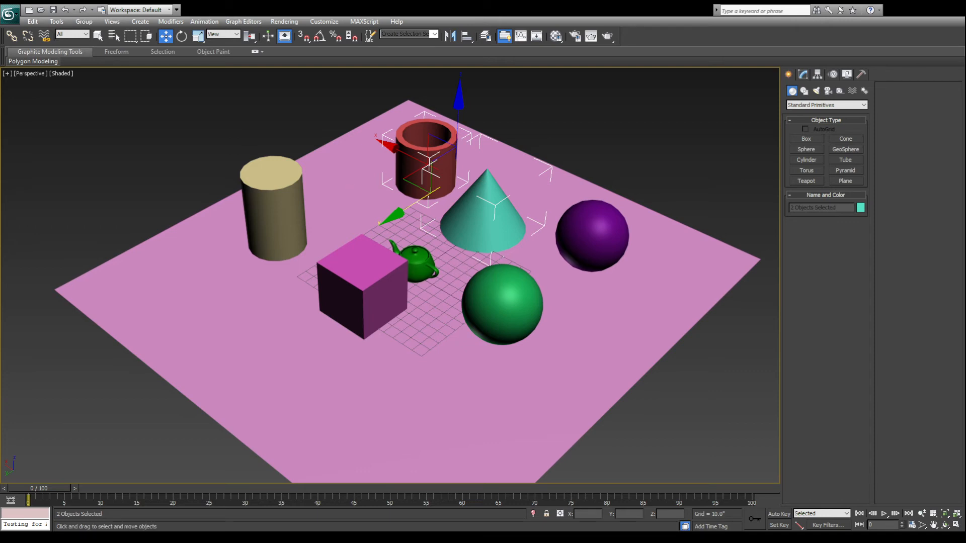
pyautogui.hotkey('ctrl', 'z')
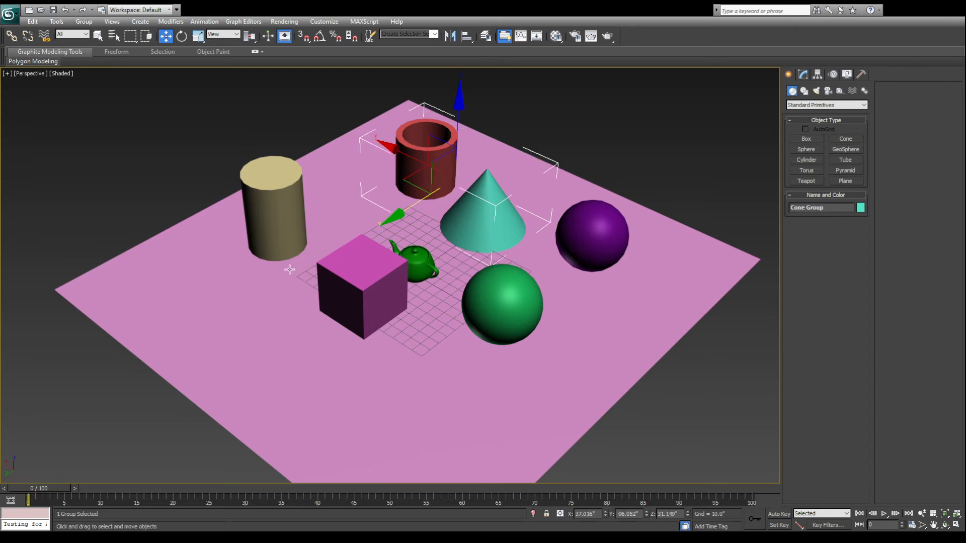
# - Select the sphere and geosphere, and group them as "Sphere Group"
pyautogui.click(512, 286)
pyautogui.click(448, 285)
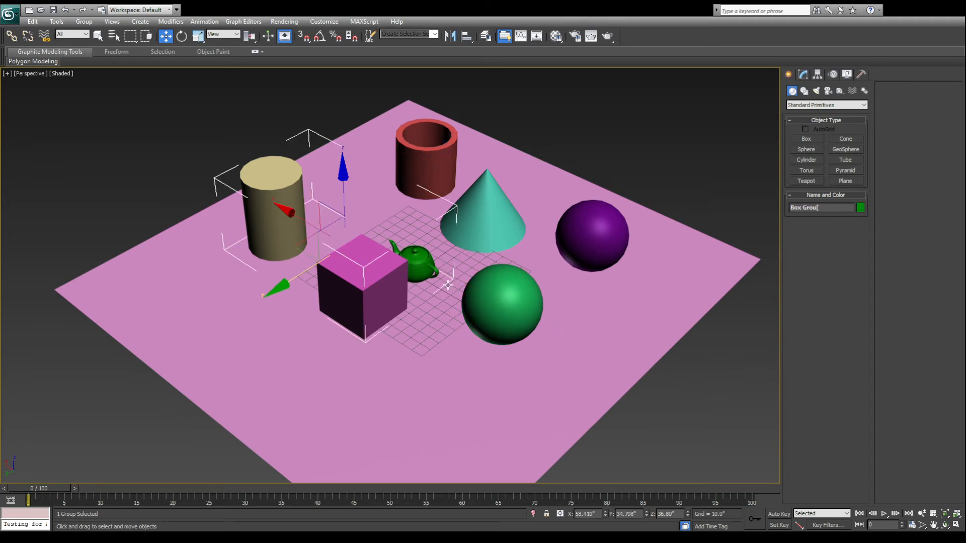
pyautogui.click(501, 290)
pyautogui.keyDown('ctrl'); pyautogui.click(595, 225); pyautogui.keyUp('ctrl')
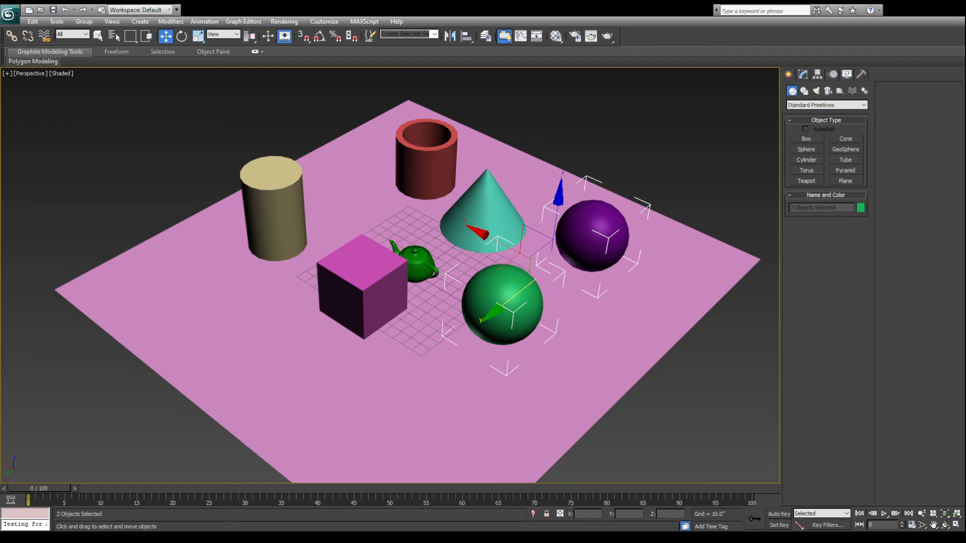
pyautogui.press('Return')
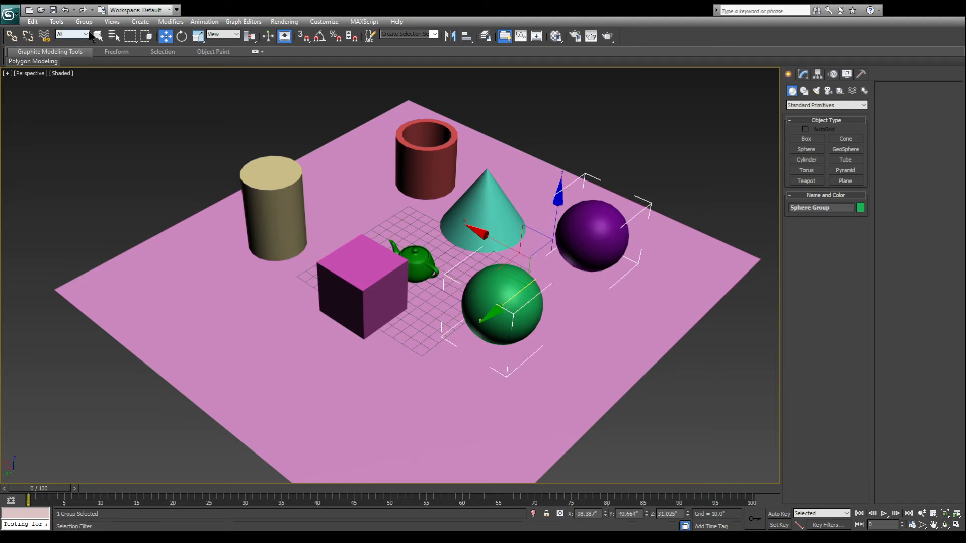
# - Move Box Group, Cone Group and Sphere Group along Y to about 80, -146 and -16 inches respectively
pyautogui.keyDown('alt'); pyautogui.moveTo(378, 197); pyautogui.dragTo(329, 185, button='middle'); pyautogui.keyUp('alt')
pyautogui.click(325, 281)
pyautogui.scroll(-5, 325, 280)
pyautogui.moveTo(274, 292); pyautogui.dragTo(246, 268)
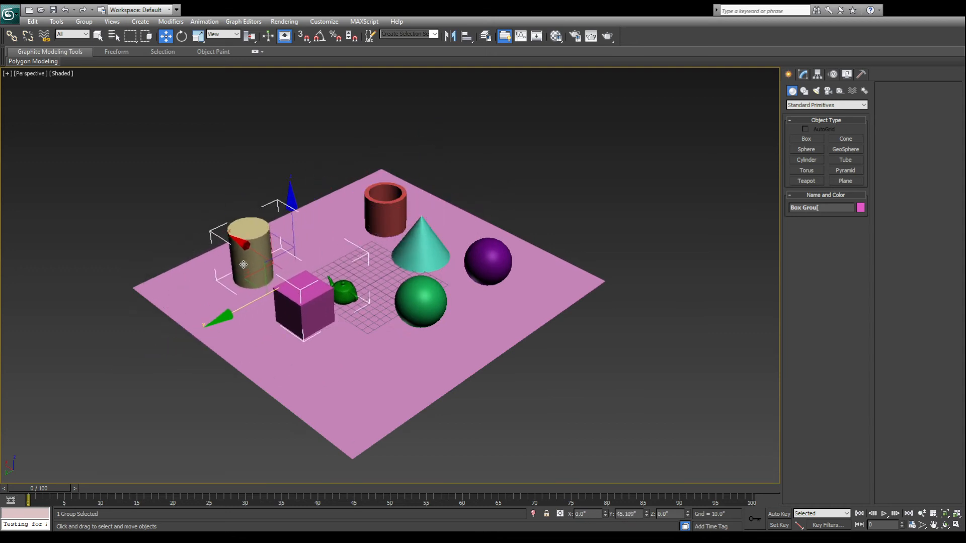
pyautogui.moveTo(389, 233); pyautogui.dragTo(431, 223)
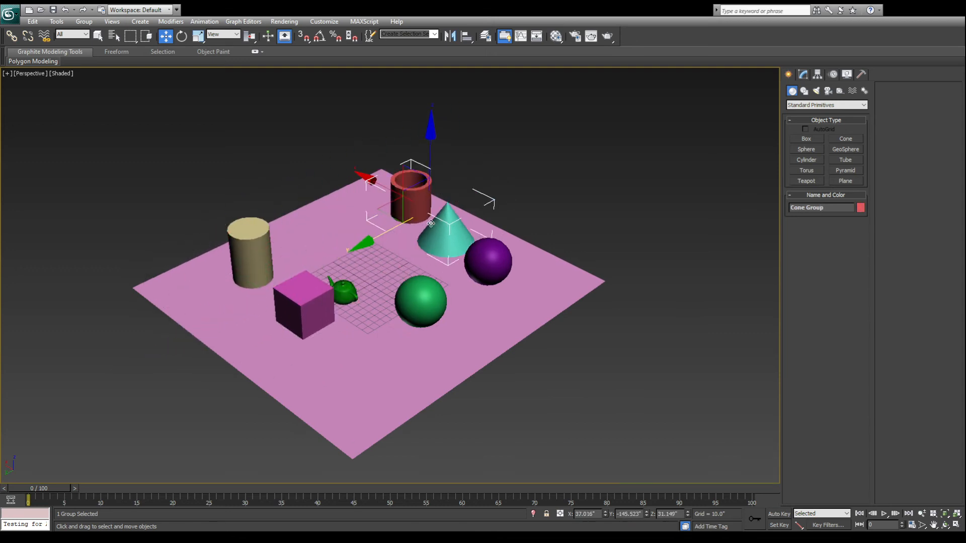
pyautogui.keyDown('alt'); pyautogui.moveTo(373, 237); pyautogui.dragTo(423, 228, button='middle'); pyautogui.keyUp('alt')
pyautogui.moveTo(531, 221); pyautogui.dragTo(567, 223)
pyautogui.keyDown('alt'); pyautogui.moveTo(538, 249); pyautogui.dragTo(380, 256, button='middle'); pyautogui.keyUp('alt')
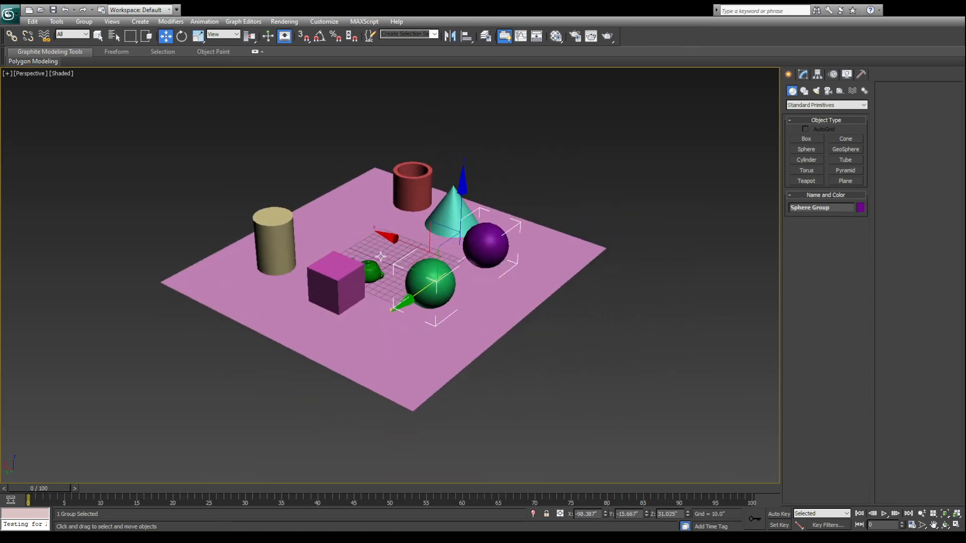
# - Select Box Group and activate the Rotate tool for it
pyautogui.keyDown('alt'); pyautogui.moveTo(445, 261); pyautogui.dragTo(503, 245, button='middle'); pyautogui.keyUp('alt')
pyautogui.scroll(3, 473, 254)
pyautogui.click(505, 244)
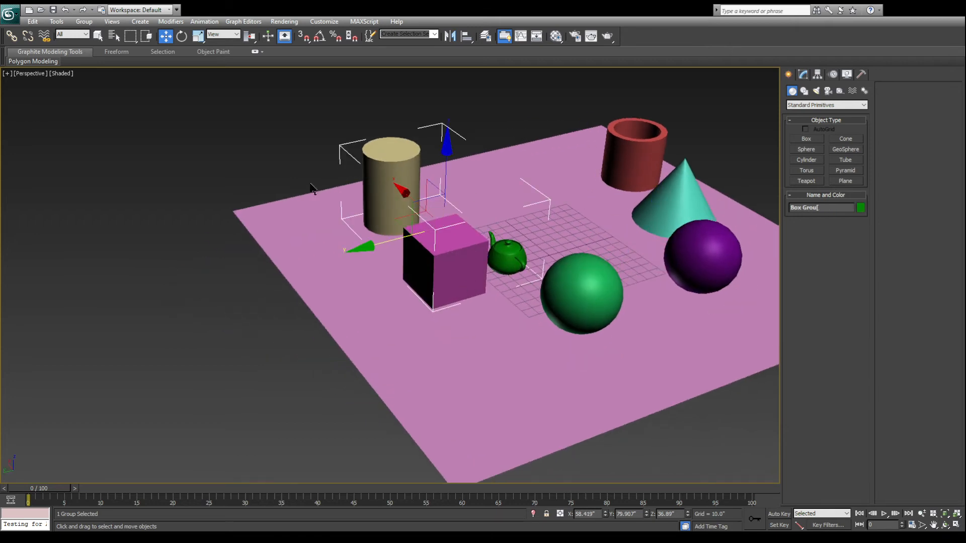
pyautogui.keyDown('alt'); pyautogui.moveTo(439, 225); pyautogui.dragTo(439, 261, button='middle'); pyautogui.keyUp('alt')
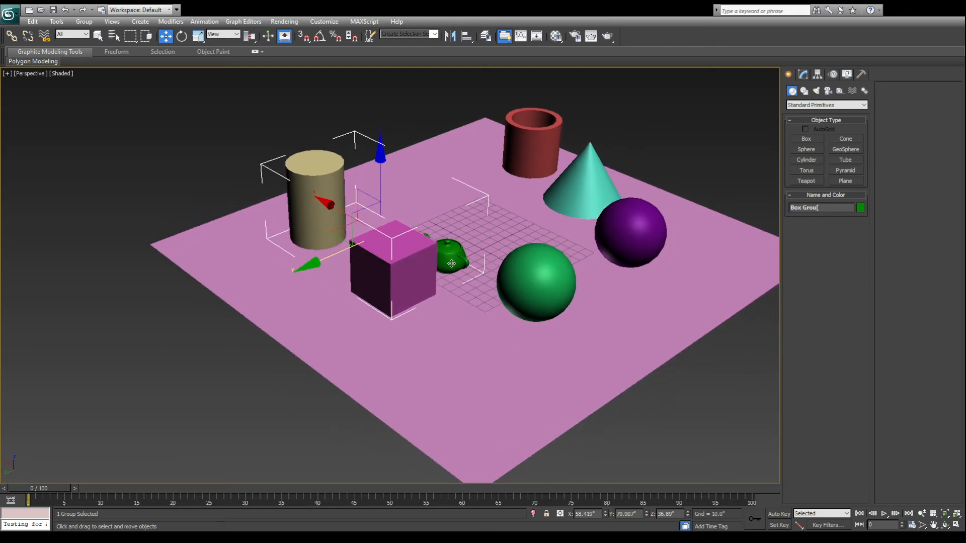
pyautogui.click(183, 36)
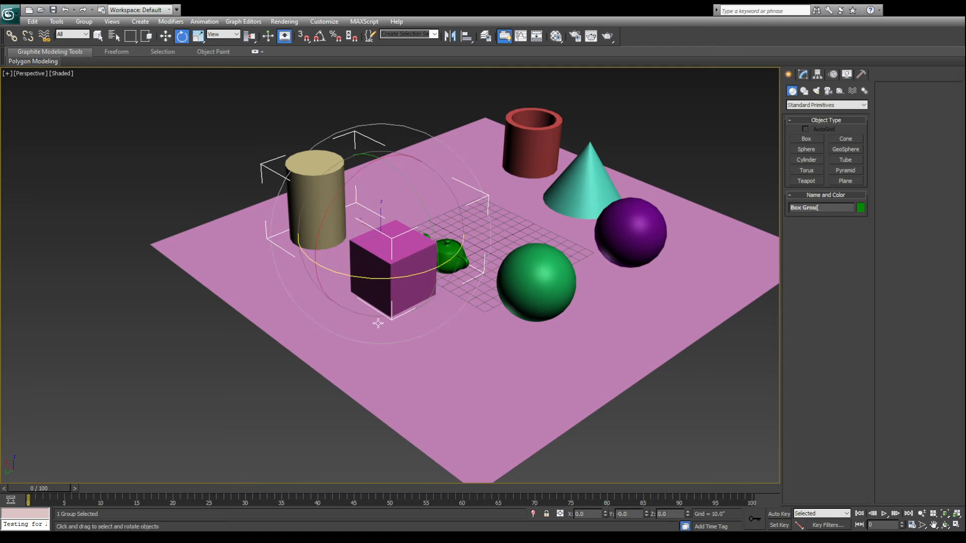
# - Try rotating Box Group around Z by about -66 degrees, and undo the rotation
pyautogui.moveTo(376, 278); pyautogui.dragTo(309, 281)
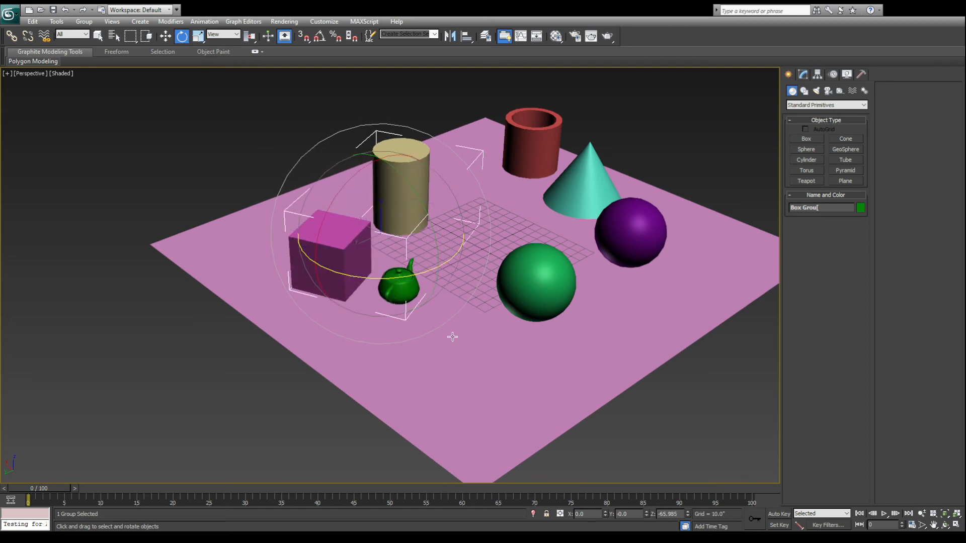
pyautogui.hotkey('ctrl', 'z')
pyautogui.click(647, 516)
pyautogui.click(647, 512)
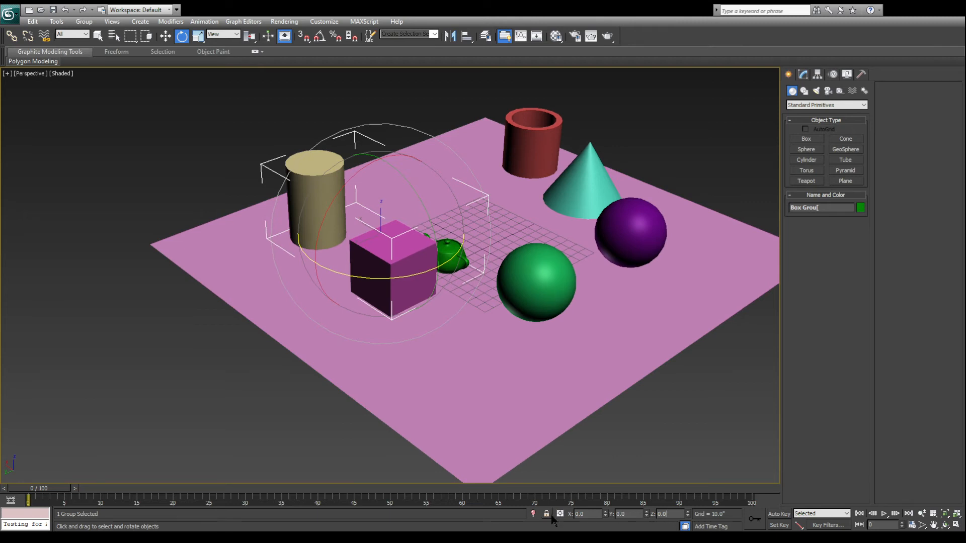
# - Set Box Group's Y rotation to 45 degrees, and view the tilted group from another angle
pyautogui.moveTo(647, 515)
pyautogui.mouseDown()
pyautogui.moveTo(628, 369)
pyautogui.moveTo(631, 516)
pyautogui.mouseUp()
pyautogui.doubleClick(632, 515)
pyautogui.write('45')
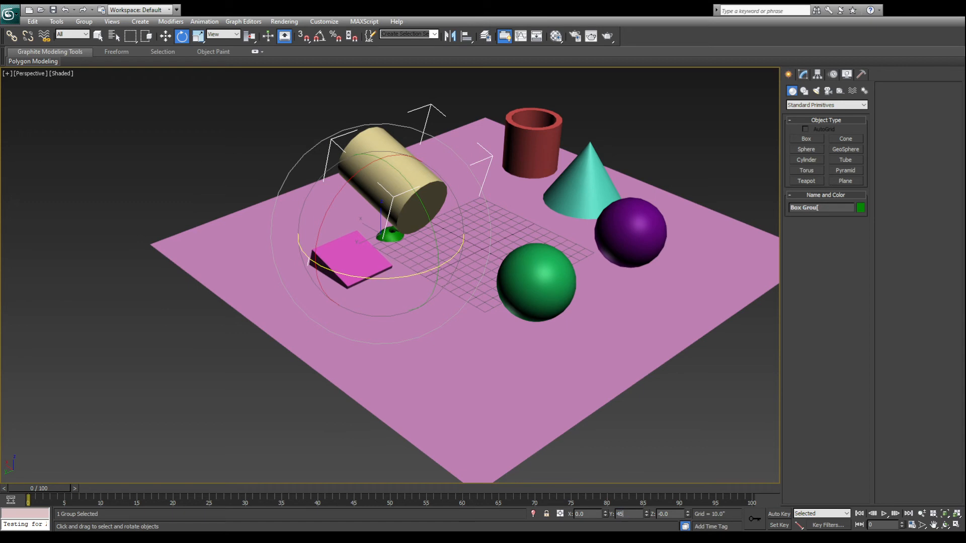
pyautogui.press('Return')
pyautogui.keyDown('alt'); pyautogui.moveTo(403, 362); pyautogui.dragTo(442, 351, button='middle'); pyautogui.keyUp('alt')
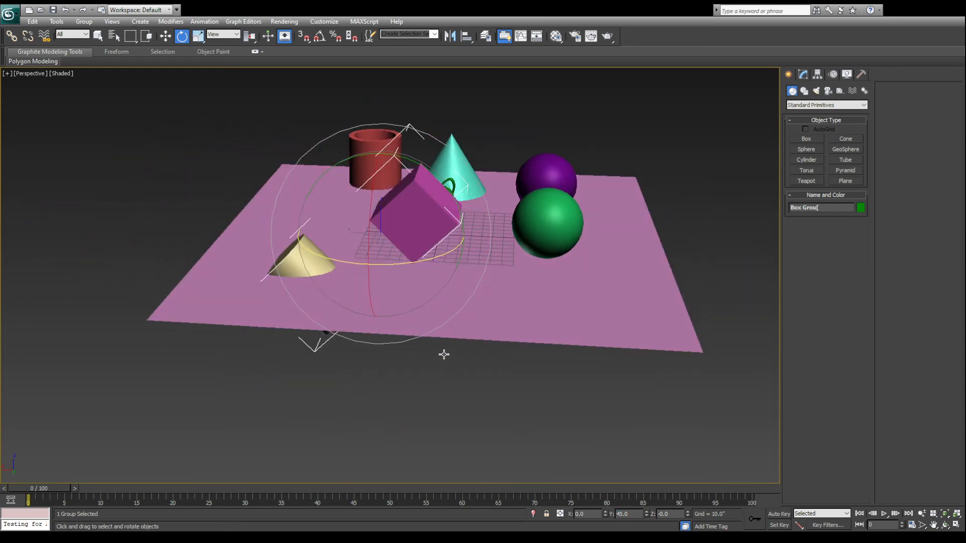
# - Reset Box Group's Y rotation to 0, then try rotating it around Z and X and return both to 0
pyautogui.rightClick(647, 516)
pyautogui.moveTo(689, 518); pyautogui.dragTo(680, 542)
pyautogui.rightClick(679, 28)
pyautogui.moveTo(605, 514); pyautogui.dragTo(578, 512)
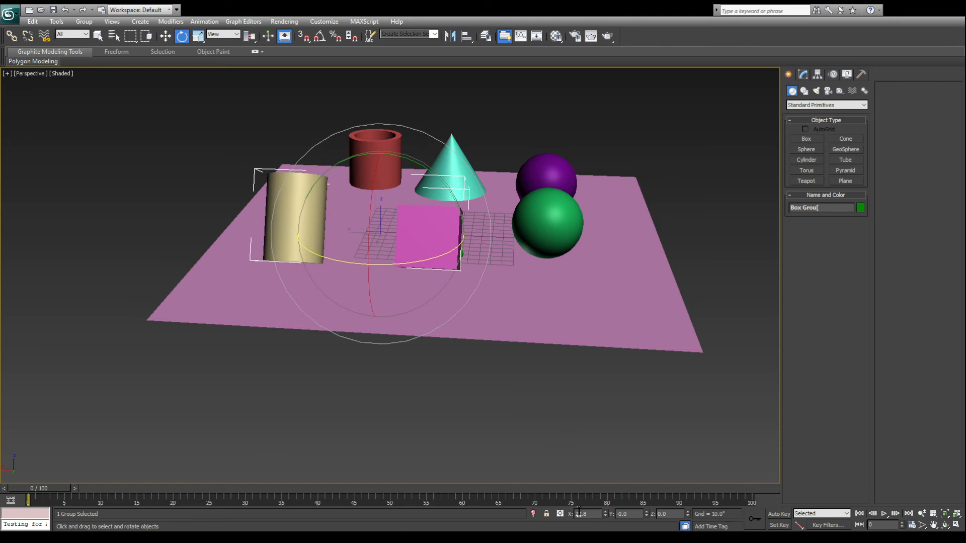
pyautogui.rightClick(606, 515)
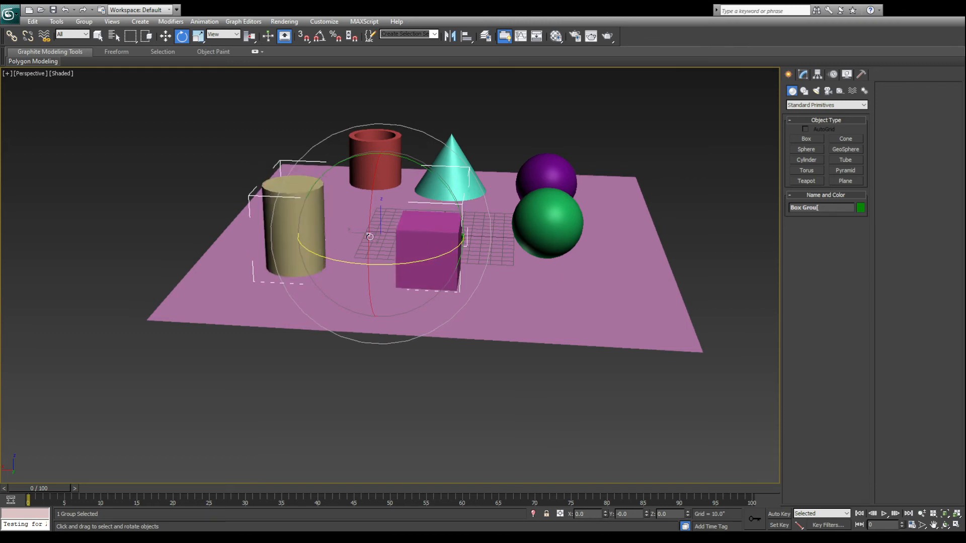
# - Try scaling Box Group to about 33% along X with the Scale tool, and undo it
pyautogui.click(198, 36)
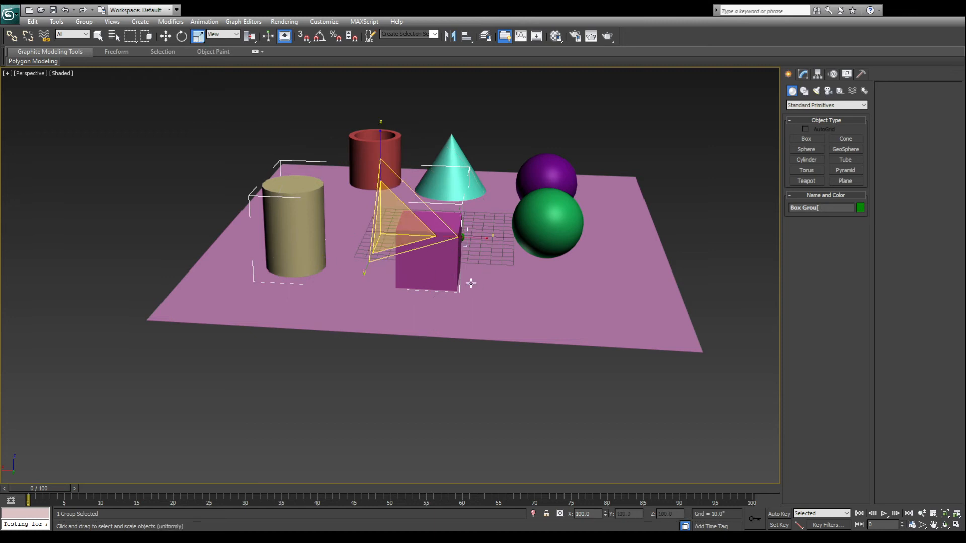
pyautogui.keyDown('alt'); pyautogui.moveTo(426, 254); pyautogui.dragTo(378, 259, button='middle'); pyautogui.keyUp('alt')
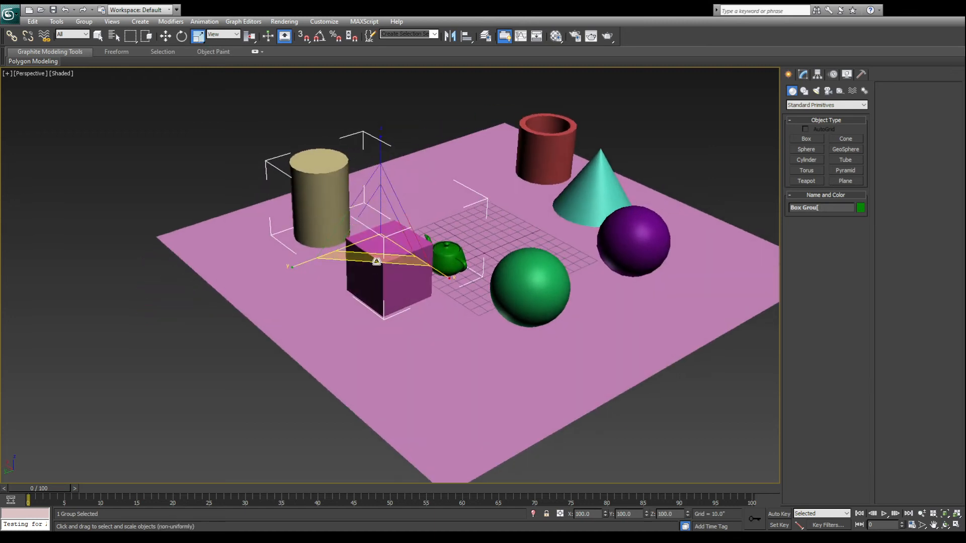
pyautogui.moveTo(383, 241); pyautogui.dragTo(403, 248)
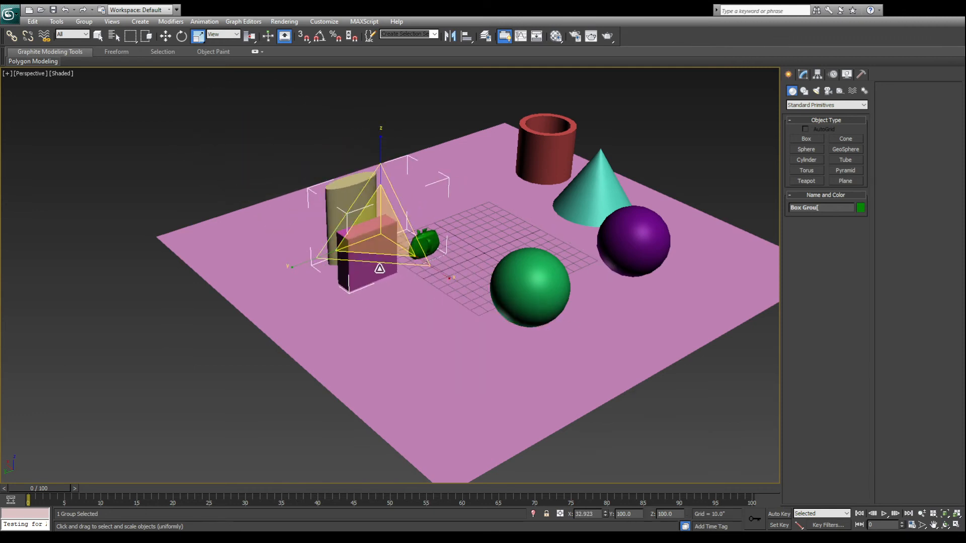
pyautogui.hotkey('ctrl', 'z')
# - Try scaling Box Group to about 56% along Y, along Z, and uniformly on all axes, reverting each attempt
pyautogui.moveTo(304, 264); pyautogui.dragTo(322, 248)
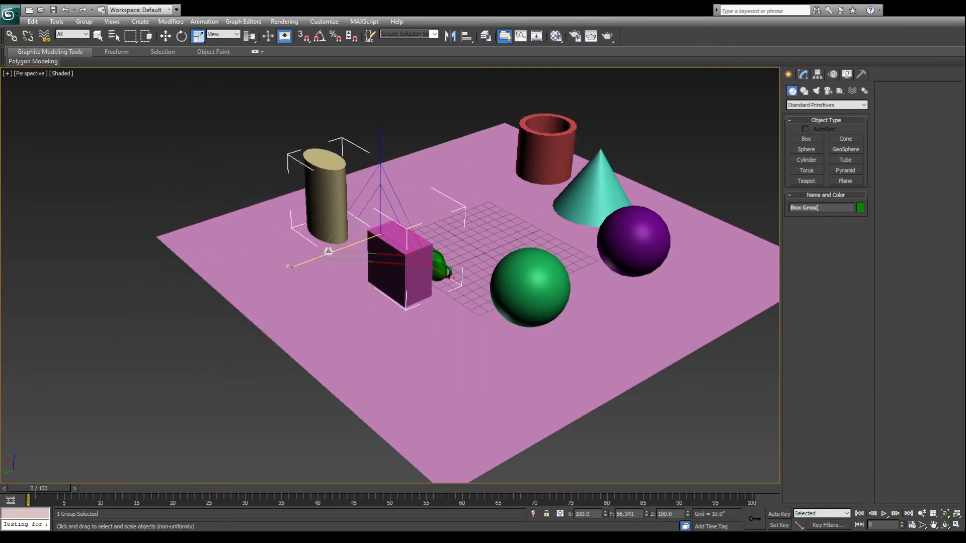
pyautogui.hotkey('ctrl', 'z')
pyautogui.moveTo(378, 149); pyautogui.dragTo(385, 175)
pyautogui.hotkey('ctrl', 'z')
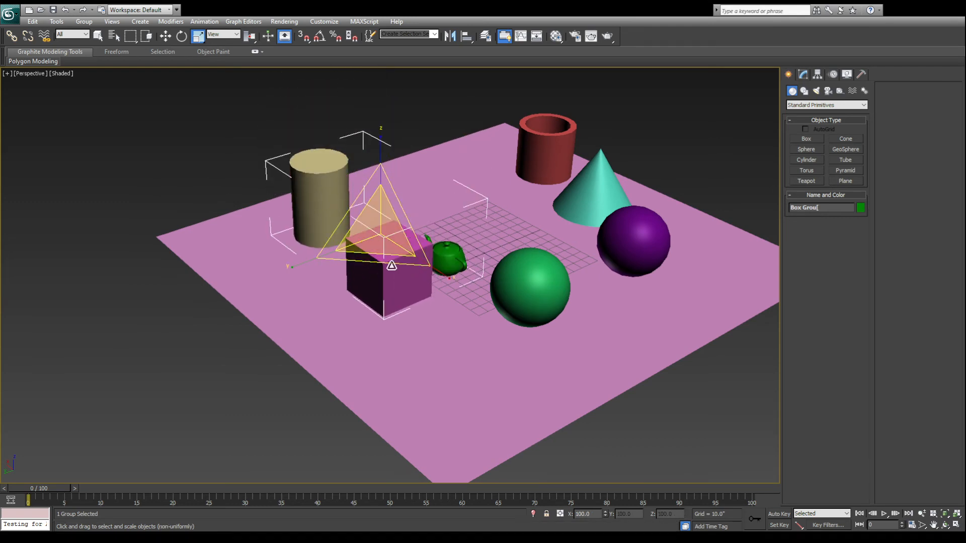
pyautogui.moveTo(375, 239); pyautogui.dragTo(390, 313)
pyautogui.rightClick(380, 280)
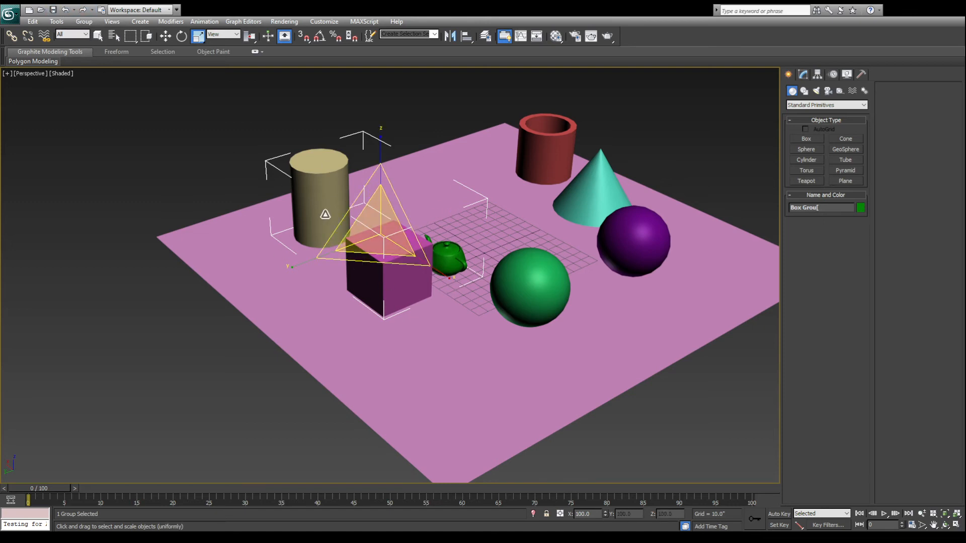
# - Switch to the Move tool and open Box Group so its members can be edited individually
pyautogui.press('w')
pyautogui.keyDown('alt'); pyautogui.moveTo(455, 306); pyautogui.dragTo(336, 188, button='middle'); pyautogui.keyUp('alt')
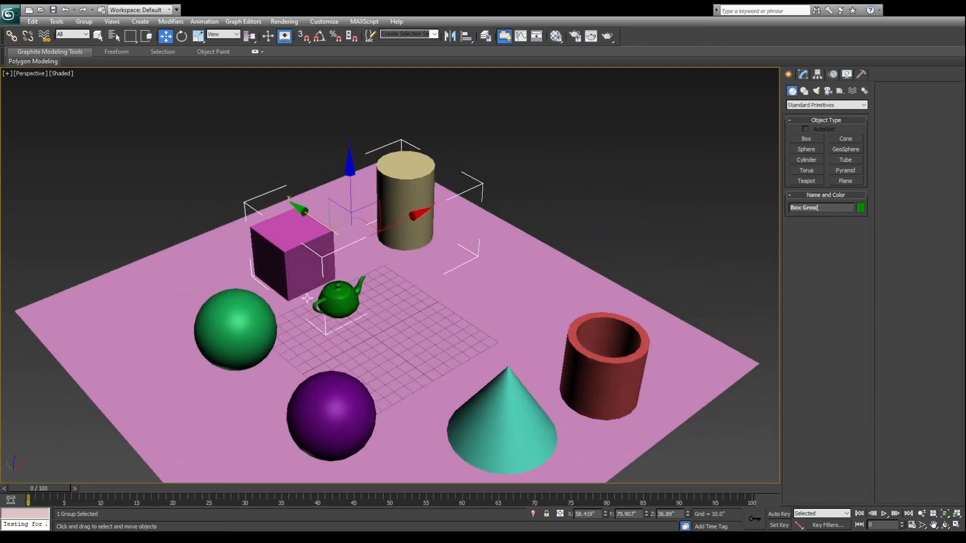
pyautogui.scroll(4, 329, 297)
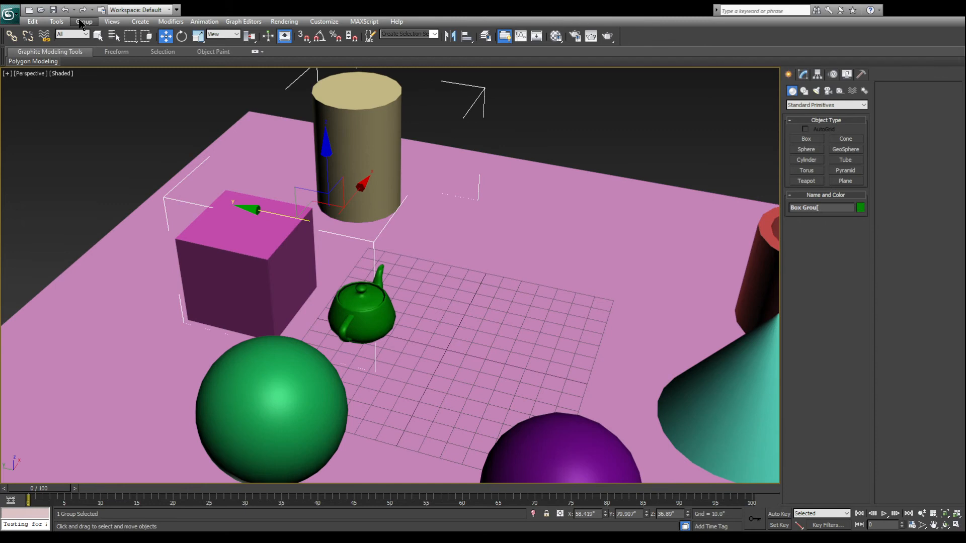
pyautogui.click(166, 157)
pyautogui.keyDown('alt'); pyautogui.moveTo(345, 264); pyautogui.dragTo(269, 297, button='middle'); pyautogui.keyUp('alt')
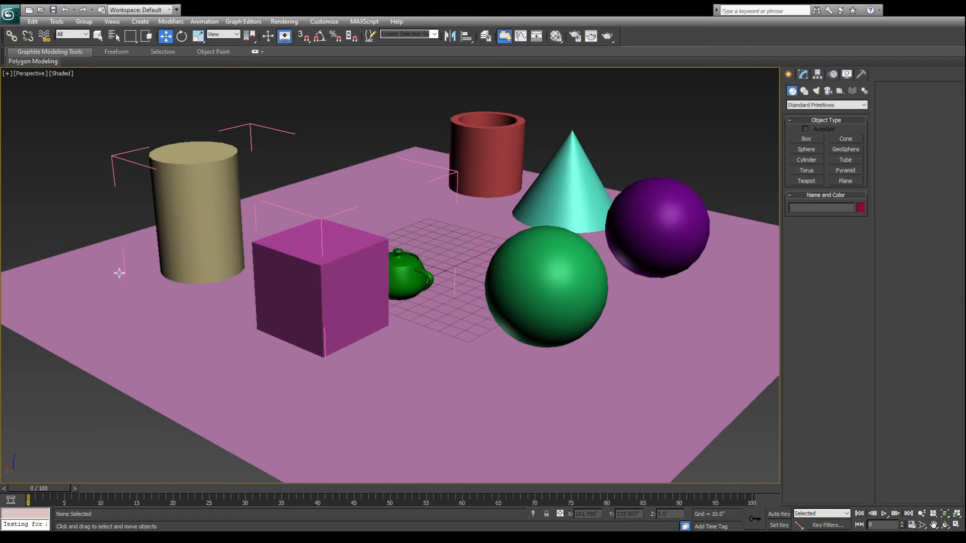
# - Move the entire opened Box Group slightly using its bounding bracket, and deselect it
pyautogui.click(265, 132)
pyautogui.moveTo(235, 206); pyautogui.dragTo(214, 207)
pyautogui.click(352, 142)
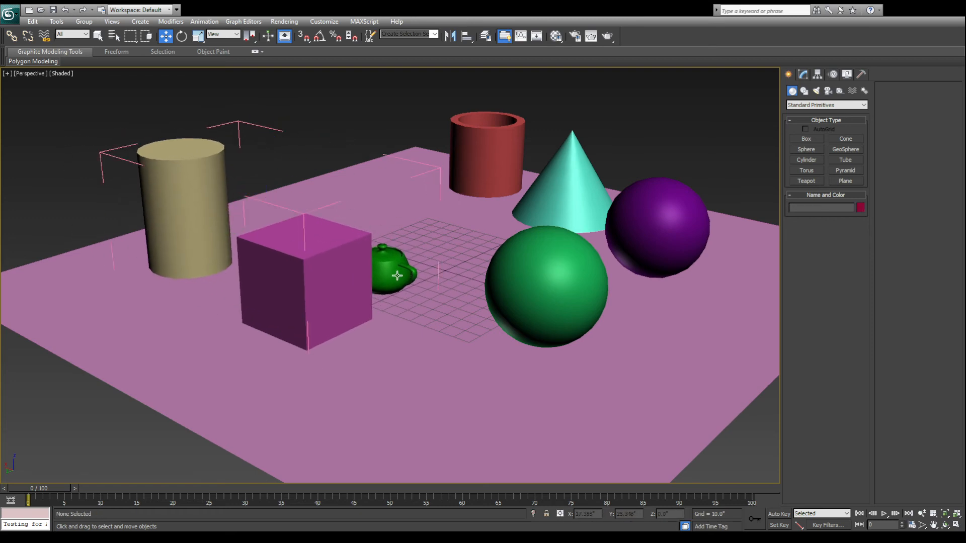
# - Select the teapot inside the opened Box Group and set its radius to 20 inches
pyautogui.click(397, 276)
pyautogui.keyDown('alt'); pyautogui.moveTo(397, 275); pyautogui.dragTo(668, 202, button='middle'); pyautogui.keyUp('alt')
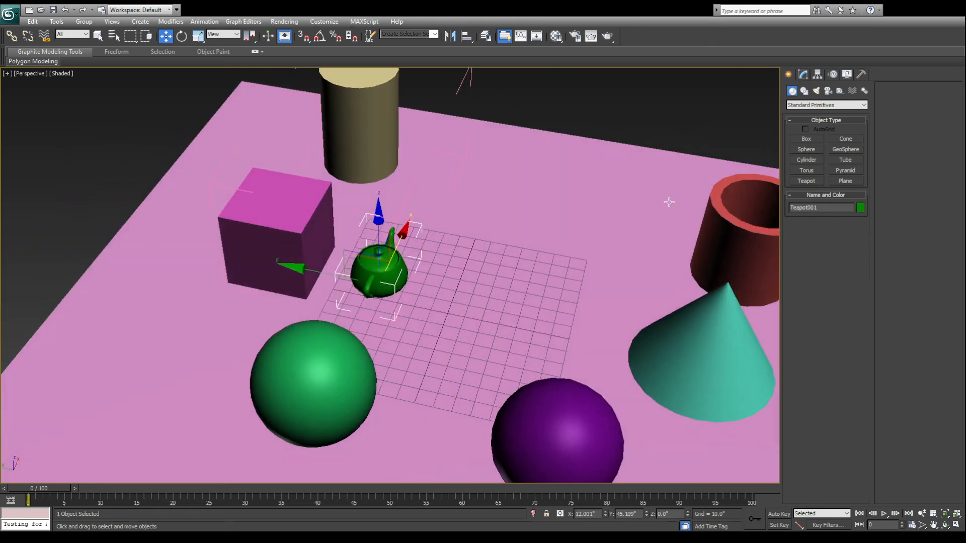
pyautogui.keyDown('alt'); pyautogui.moveTo(344, 302); pyautogui.dragTo(324, 258, button='middle'); pyautogui.keyUp('alt')
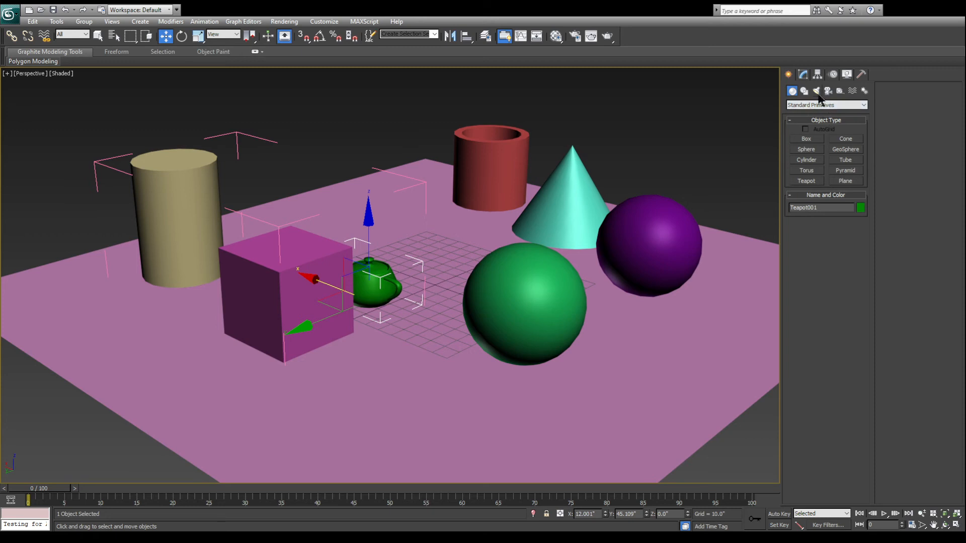
pyautogui.click(803, 75)
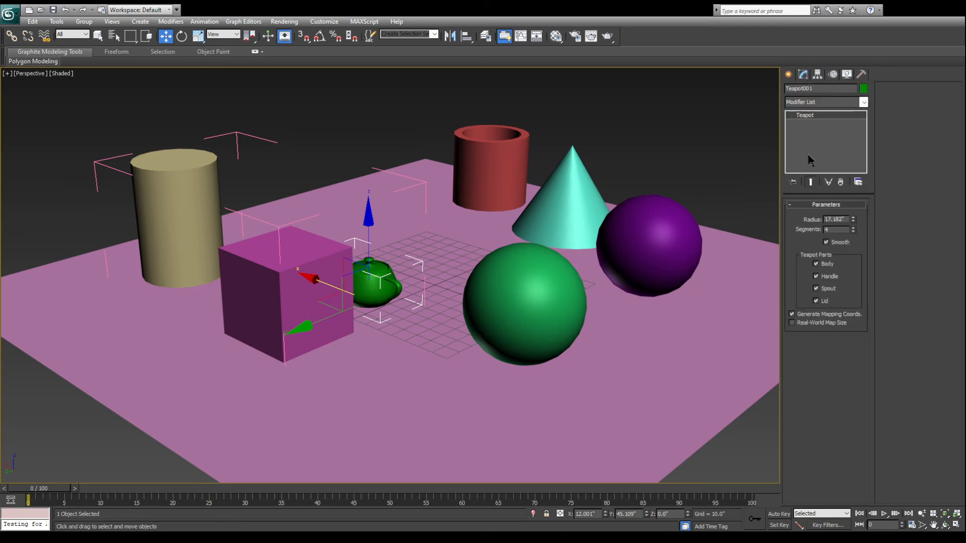
pyautogui.keyDown('alt'); pyautogui.moveTo(439, 252); pyautogui.dragTo(424, 254, button='middle'); pyautogui.keyUp('alt')
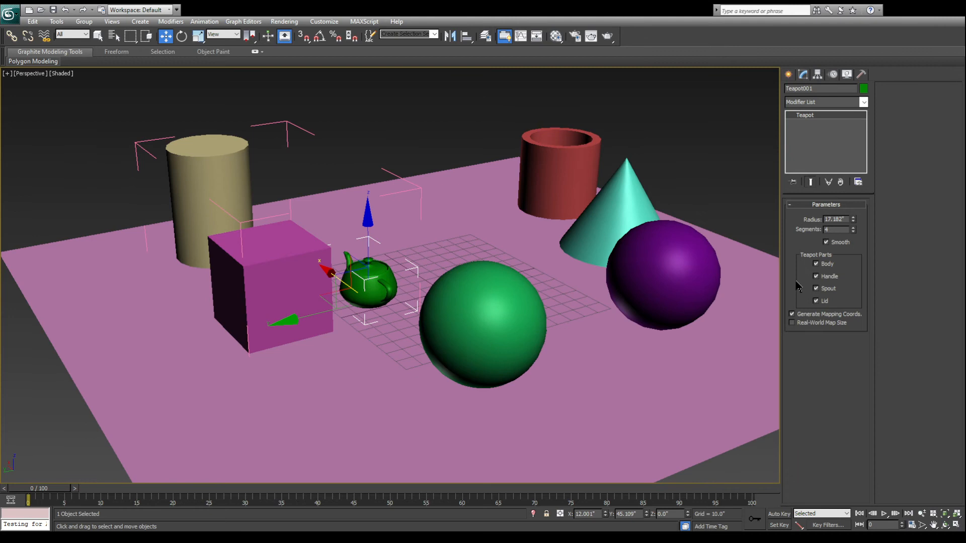
pyautogui.doubleClick(847, 219)
pyautogui.write('20')
pyautogui.press('Return')
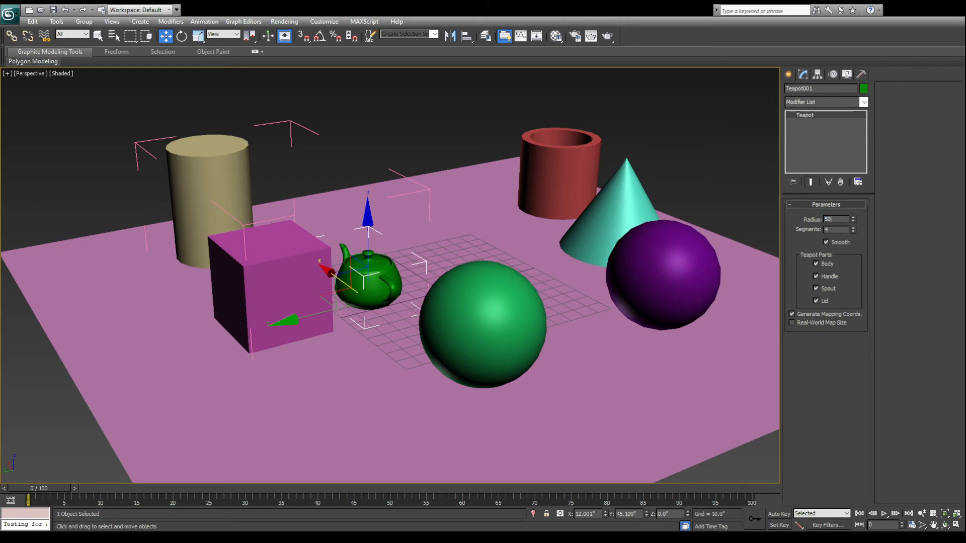
# - Set the teapot's radius to 50 inches and move it along Y to about 17.8 inches
pyautogui.press('Return')
pyautogui.moveTo(321, 316); pyautogui.dragTo(363, 304)
pyautogui.moveTo(448, 329)
pyautogui.keyDown('alt'); pyautogui.mouseDown(button='middle')
pyautogui.moveTo(405, 334)
pyautogui.moveTo(554, 332)
pyautogui.moveTo(436, 340)
pyautogui.mouseUp(button='middle'); pyautogui.keyUp('alt')
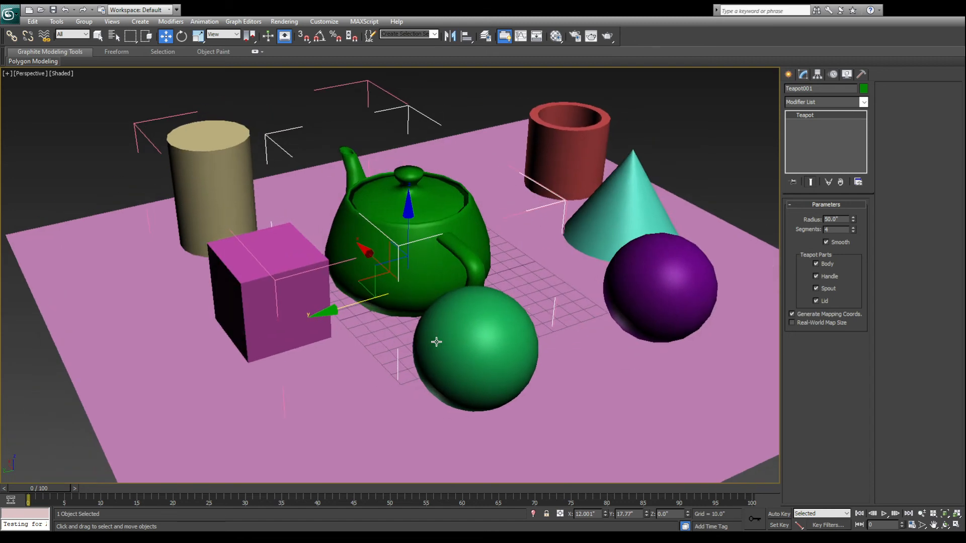
pyautogui.press('Return')
# - Display edged faces in the Perspective viewport and reduce the teapot's segments to 1
pyautogui.scroll(5, 382, 204)
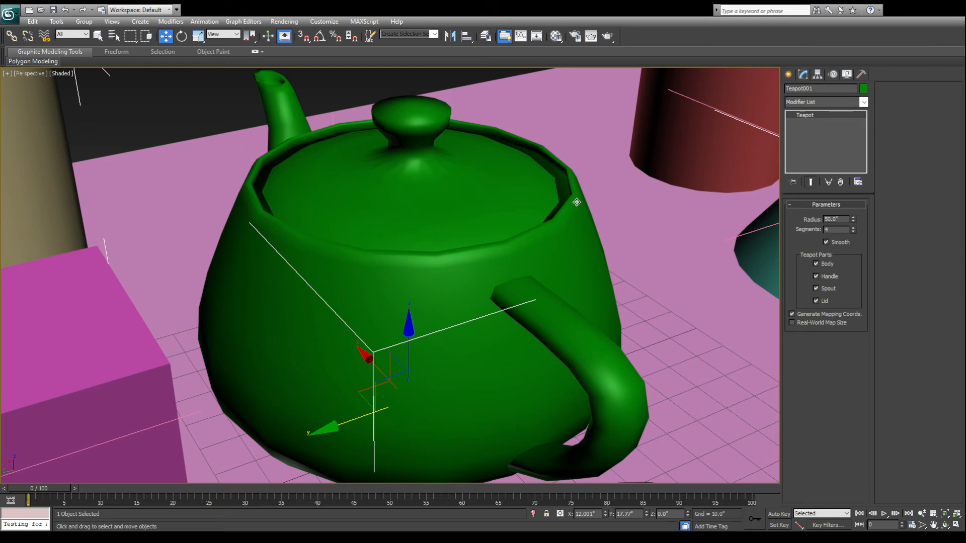
pyautogui.scroll(-5, 508, 226)
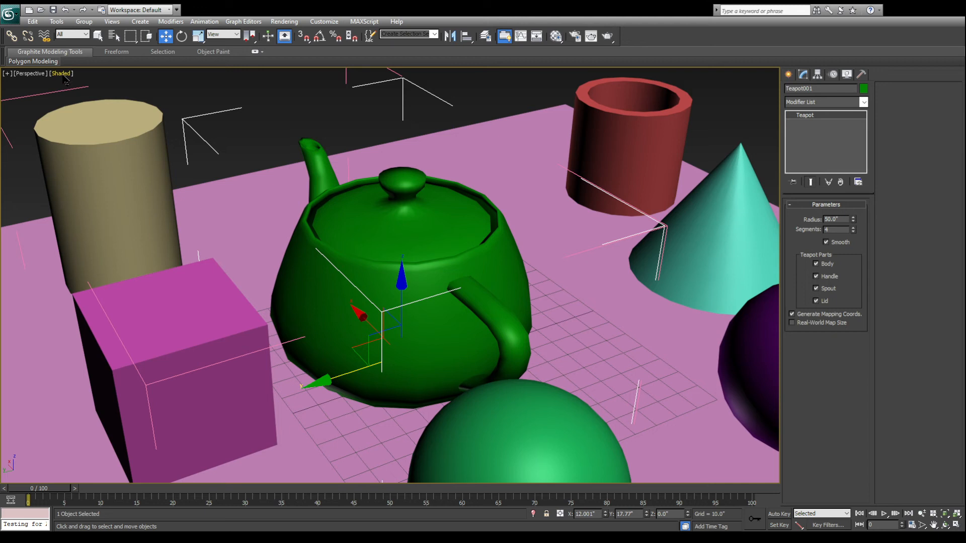
pyautogui.press('F4')
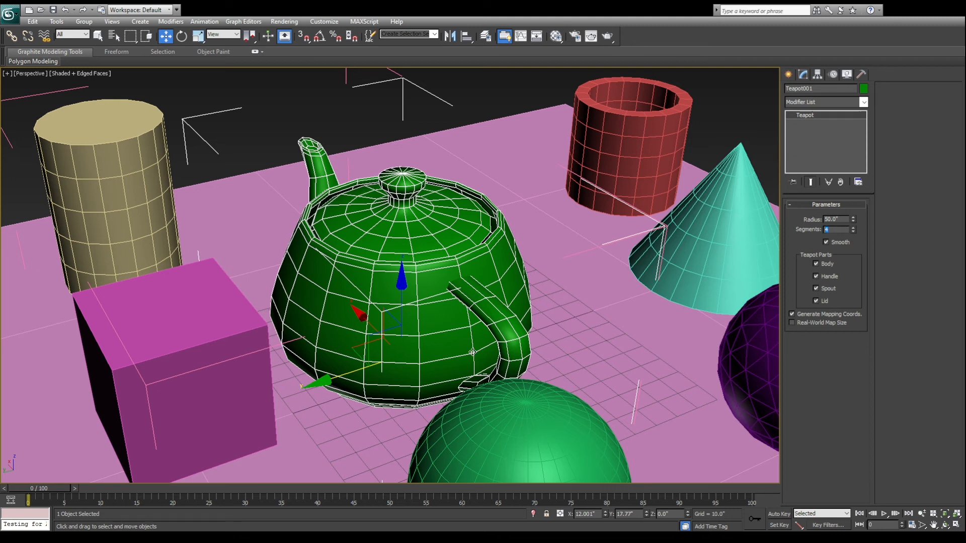
pyautogui.moveTo(855, 232); pyautogui.dragTo(830, 244)
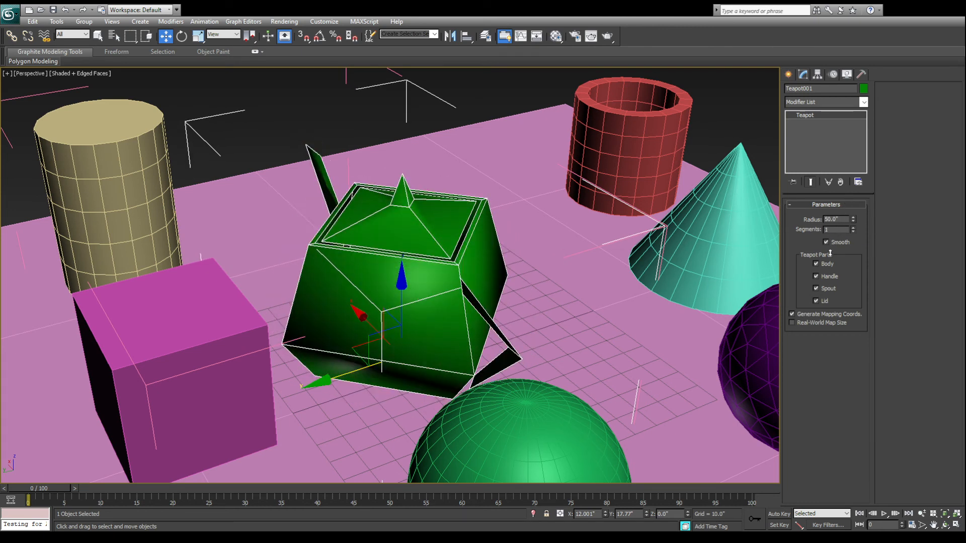
pyautogui.keyDown('alt'); pyautogui.moveTo(479, 261); pyautogui.dragTo(508, 284, button='middle'); pyautogui.keyUp('alt')
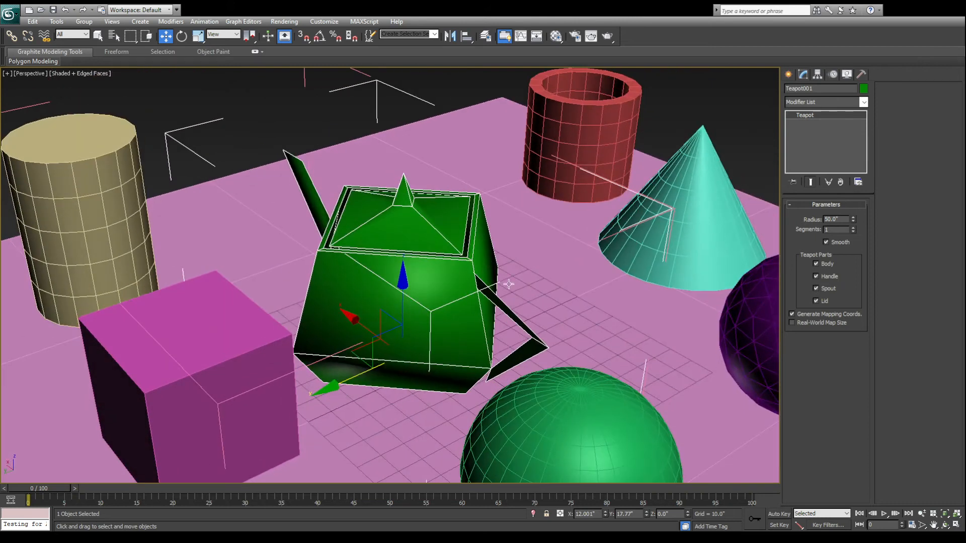
# - Increase the teapot's segments to 10 and view its denser mesh from another side
pyautogui.click(852, 227)
pyautogui.click(852, 227)
pyautogui.click(852, 227)
pyautogui.click(853, 227)
pyautogui.click(852, 227)
pyautogui.click(852, 227)
pyautogui.click(853, 227)
pyautogui.click(852, 228)
pyautogui.click(852, 228)
pyautogui.keyDown('alt'); pyautogui.moveTo(452, 300); pyautogui.dragTo(523, 290, button='middle'); pyautogui.keyUp('alt')
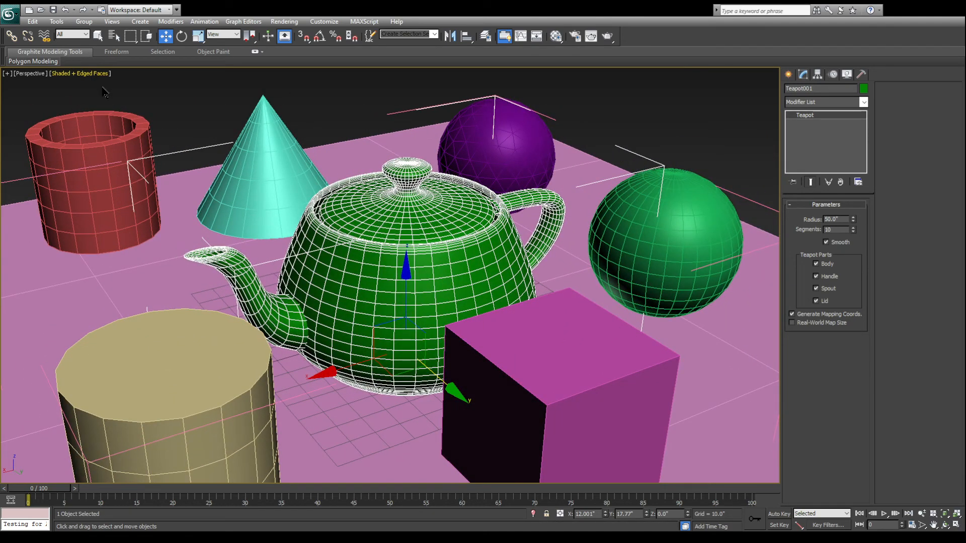
# - Hide the edged faces and examine the teapot's smooth shaded surface up close
pyautogui.press('F4')
pyautogui.keyDown('alt'); pyautogui.moveTo(327, 224); pyautogui.dragTo(414, 226, button='middle'); pyautogui.keyUp('alt')
pyautogui.scroll(5, 415, 230)
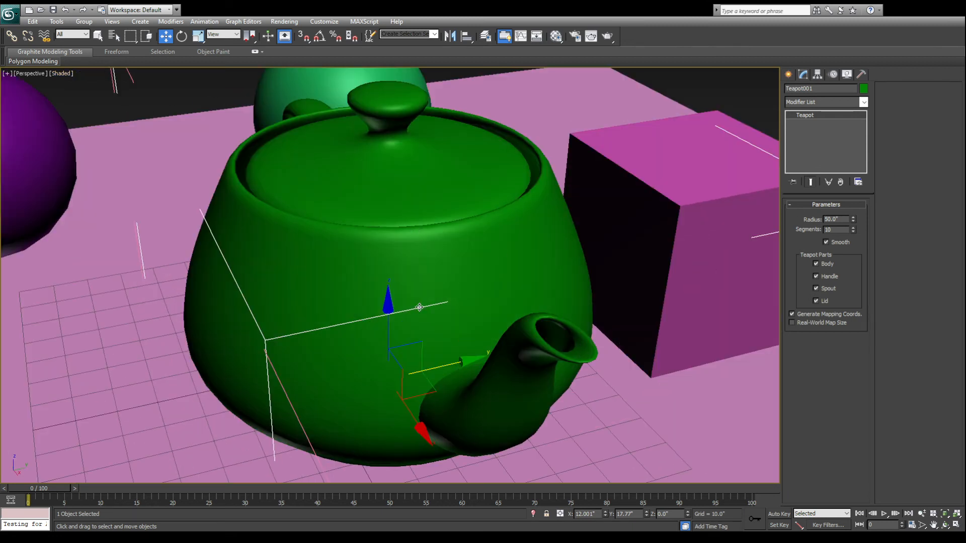
pyautogui.moveTo(351, 229); pyautogui.dragTo(343, 230, button='middle')
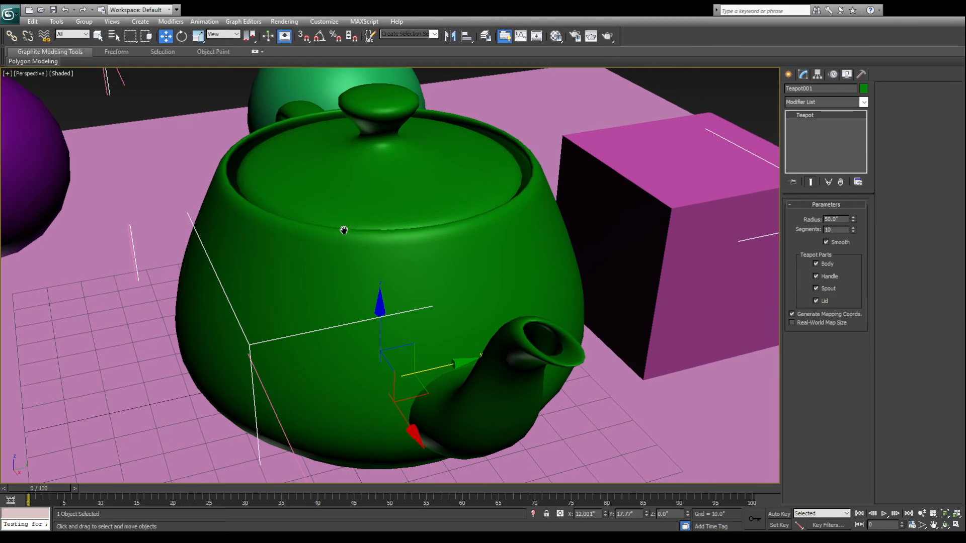
# - Toggle the wireframe and edged-face displays repeatedly to compare how the teapot is drawn
pyautogui.press('F3')
pyautogui.press('F3')
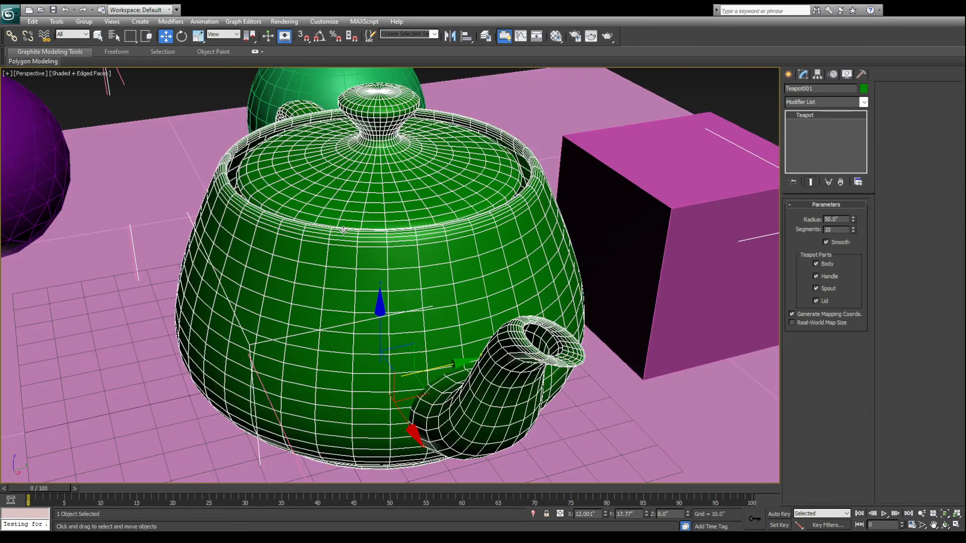
pyautogui.press('F4')
pyautogui.press('F4')
pyautogui.press('F4')
pyautogui.press('F4')
pyautogui.press('F4')
pyautogui.press('F4')
# - Switch between wireframe and shaded display with edged faces while examining the teapot from several sides
pyautogui.press('F3')
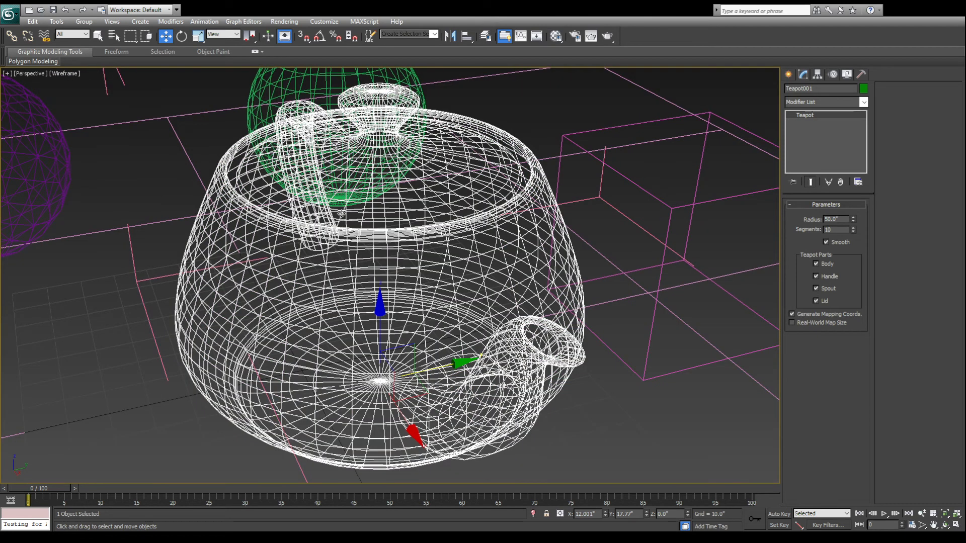
pyautogui.scroll(-6, 402, 292)
pyautogui.keyDown('alt'); pyautogui.moveTo(400, 304); pyautogui.dragTo(513, 303, button='middle'); pyautogui.keyUp('alt')
pyautogui.press('F3')
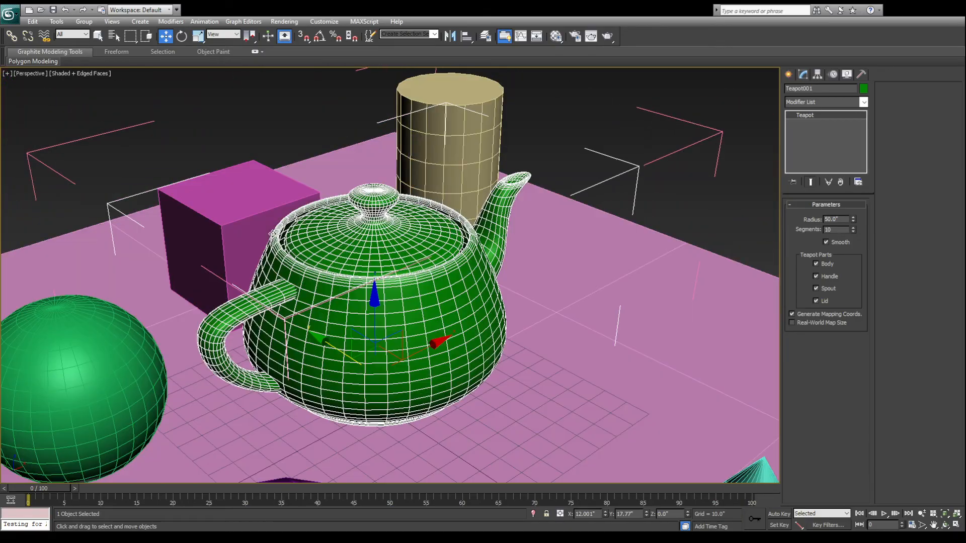
pyautogui.keyDown('alt'); pyautogui.moveTo(392, 321); pyautogui.dragTo(199, 246, button='middle'); pyautogui.keyUp('alt')
pyautogui.press('F3')
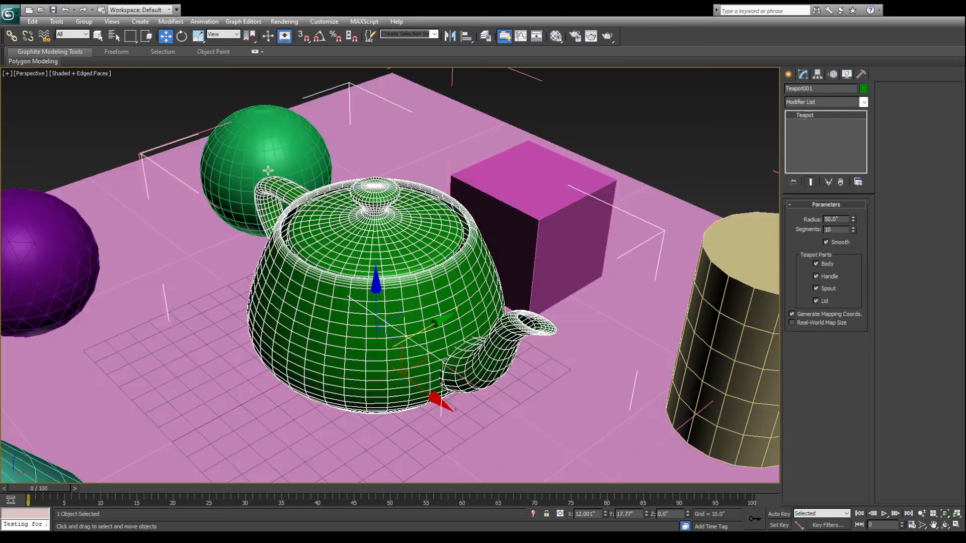
pyautogui.press('F3')
pyautogui.moveTo(278, 234); pyautogui.dragTo(309, 181, button='middle')
pyautogui.scroll(-3, 308, 181)
pyautogui.keyDown('alt'); pyautogui.moveTo(324, 217); pyautogui.dragTo(366, 207, button='middle'); pyautogui.keyUp('alt')
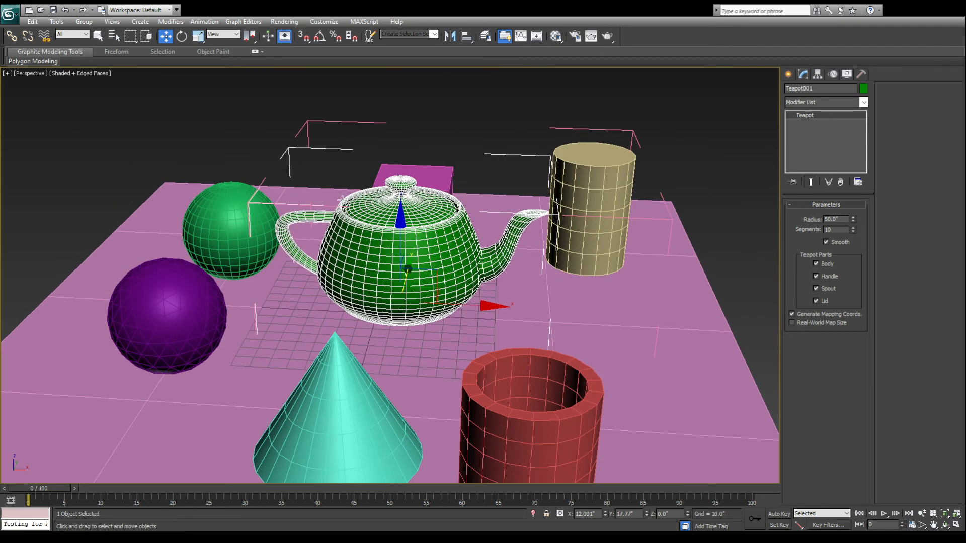
# - Select Sphere Group and examine the mesh of its two spheres up close
pyautogui.click(103, 300)
pyautogui.keyDown('alt'); pyautogui.moveTo(103, 300); pyautogui.dragTo(352, 307, button='middle'); pyautogui.keyUp('alt')
pyautogui.scroll(3, 396, 314)
pyautogui.click(184, 249)
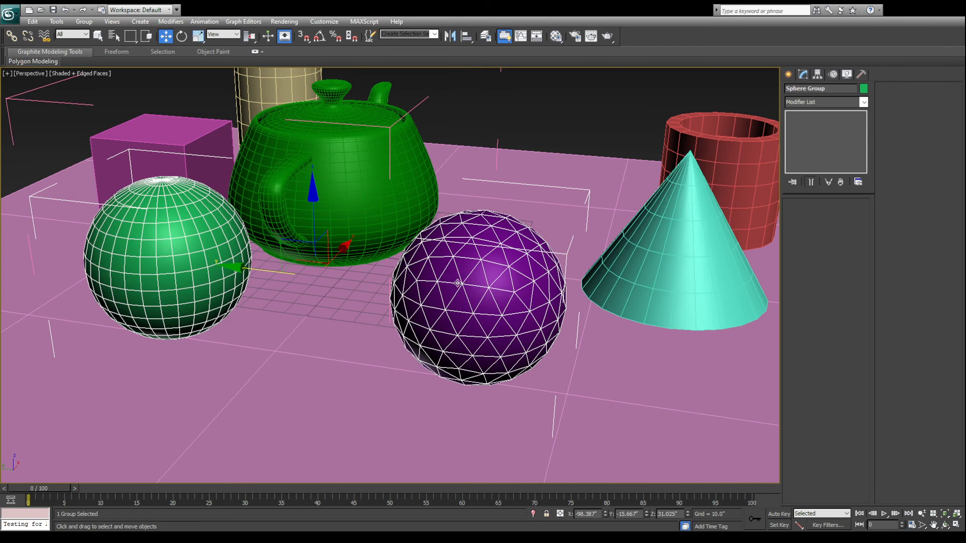
pyautogui.keyDown('alt'); pyautogui.moveTo(334, 259); pyautogui.dragTo(404, 385, button='middle'); pyautogui.keyUp('alt')
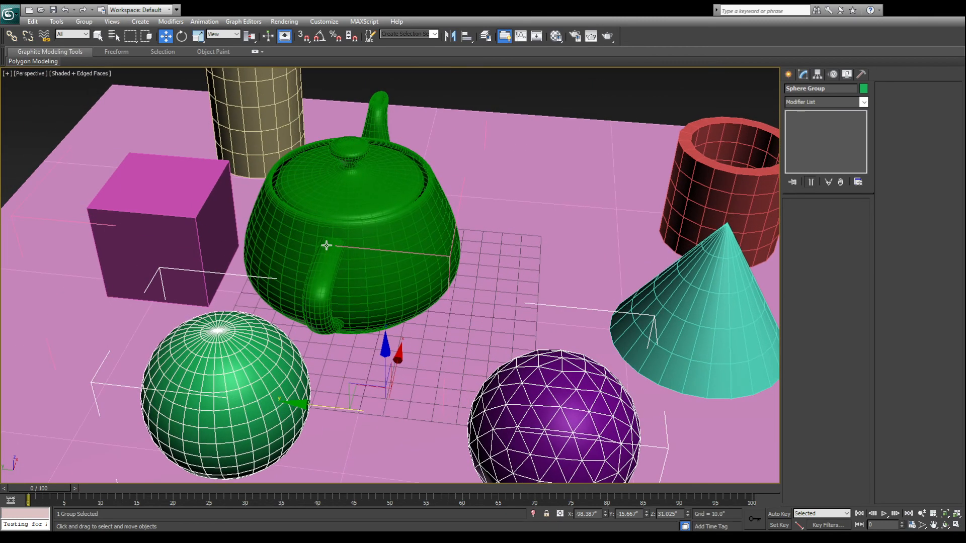
# - Close the opened group containing the teapot, box and cylinder, and move the whole group a short distance
pyautogui.scroll(-5, 326, 246)
pyautogui.click(336, 222)
pyautogui.keyDown('alt'); pyautogui.moveTo(352, 258); pyautogui.dragTo(406, 246, button='middle'); pyautogui.keyUp('alt')
pyautogui.scroll(3, 406, 246)
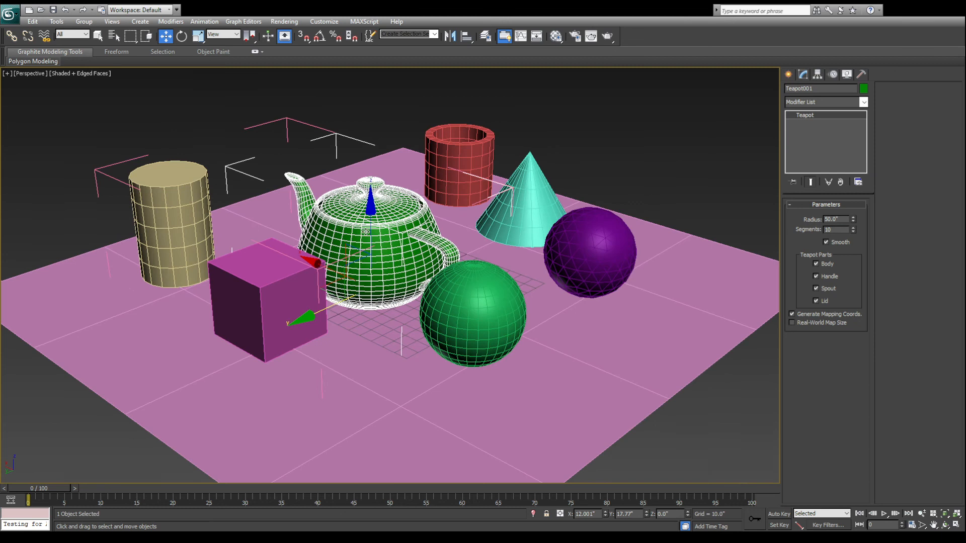
pyautogui.click(84, 21)
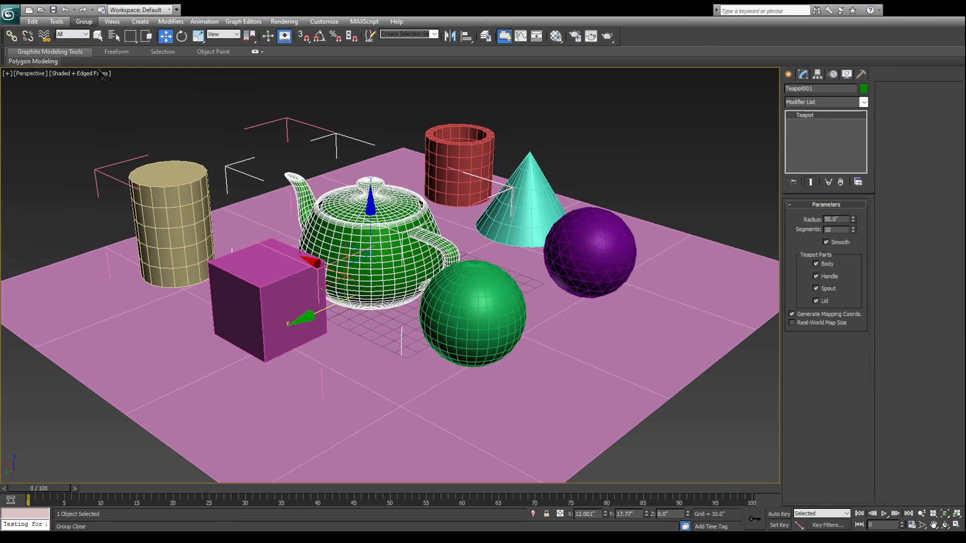
pyautogui.click(102, 75)
pyautogui.moveTo(223, 254); pyautogui.dragTo(201, 244)
# - Move Sphere Group along X, away from the teapot, to about -169.5"
pyautogui.click(476, 315)
pyautogui.keyDown('alt'); pyautogui.moveTo(475, 314); pyautogui.dragTo(414, 282, button='middle'); pyautogui.keyUp('alt')
pyautogui.moveTo(453, 261); pyautogui.dragTo(350, 268)
pyautogui.keyDown('alt'); pyautogui.moveTo(352, 274); pyautogui.dragTo(443, 342, button='middle'); pyautogui.keyUp('alt')
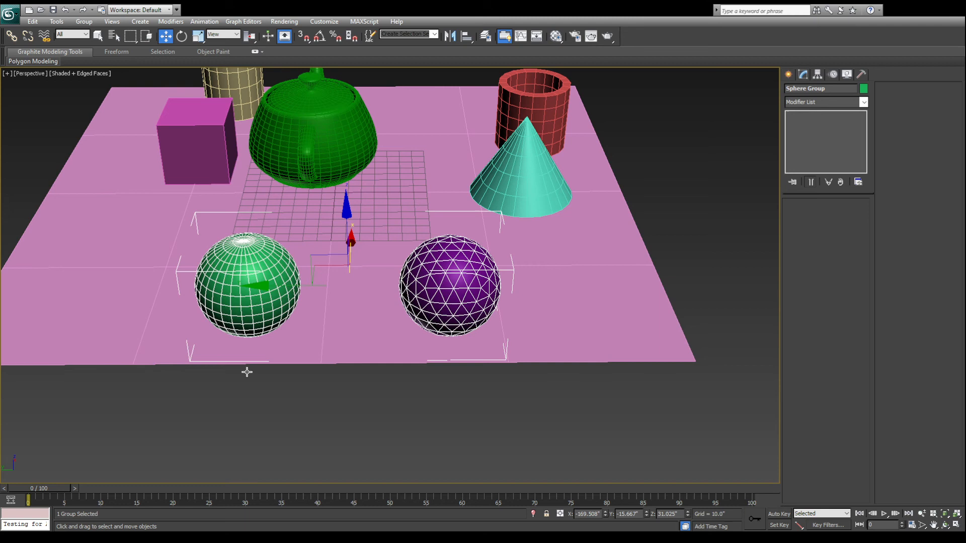
# - Lock the selection on Sphere Group, move it along X to about -172.75", and unlock the selection
pyautogui.press('space')
pyautogui.moveTo(296, 151); pyautogui.dragTo(339, 163)
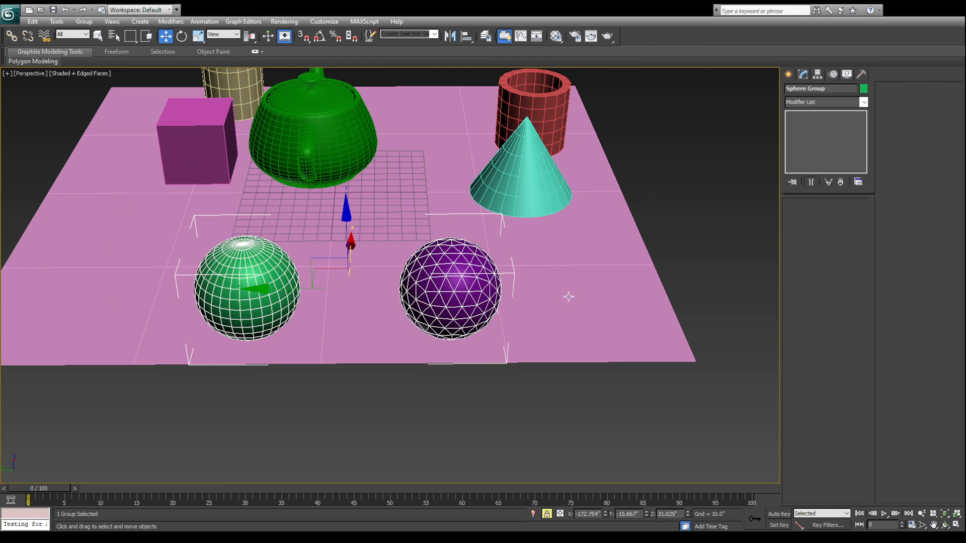
pyautogui.keyDown('alt'); pyautogui.moveTo(428, 316); pyautogui.dragTo(336, 235, button='middle'); pyautogui.keyUp('alt')
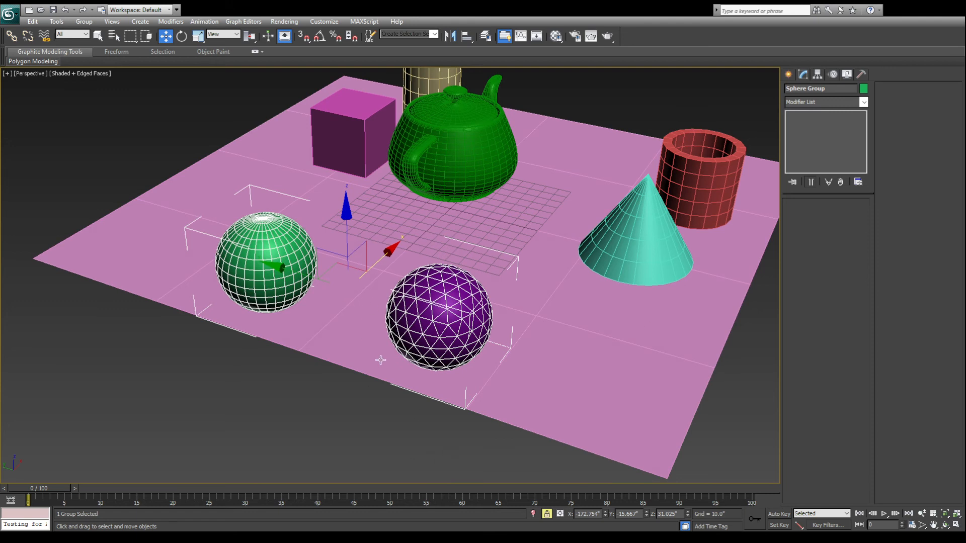
pyautogui.click(547, 515)
# - Select the plane, reselect Sphere Group, and toggle the selection lock on and off
pyautogui.click(404, 220)
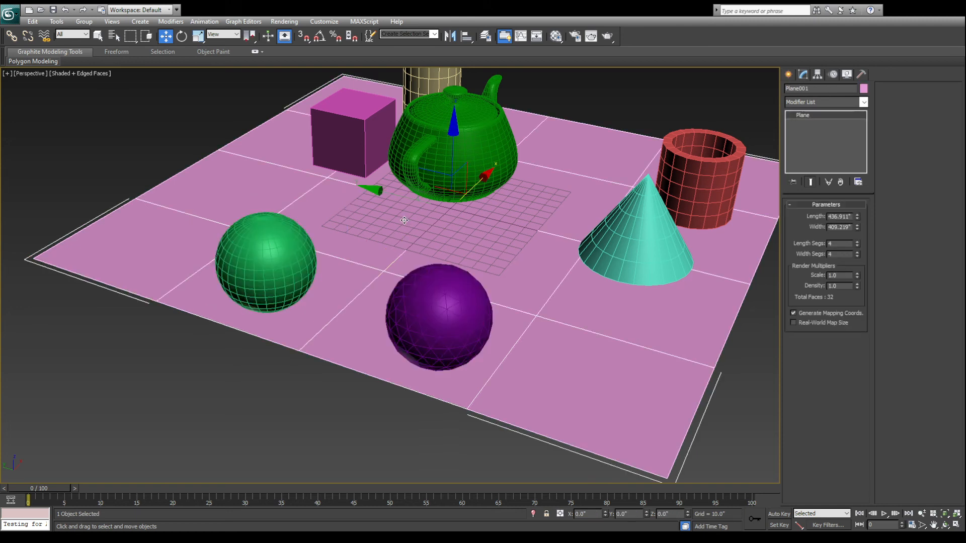
pyautogui.click(431, 355)
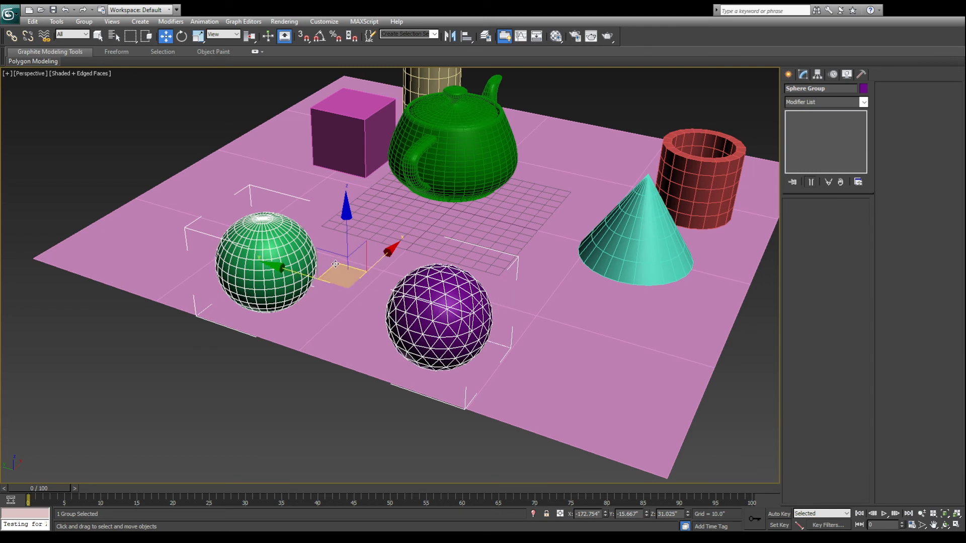
pyautogui.click(547, 514)
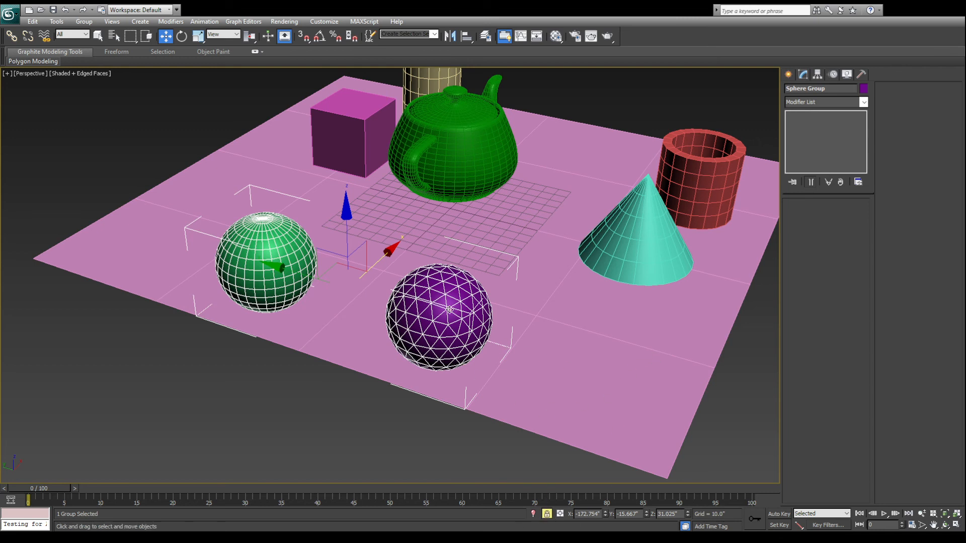
pyautogui.click(546, 514)
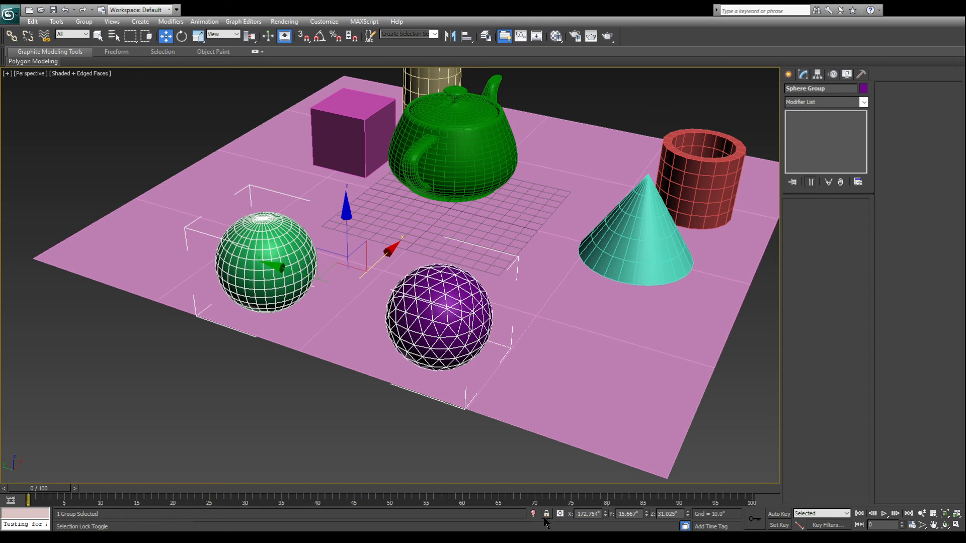
pyautogui.click(238, 251)
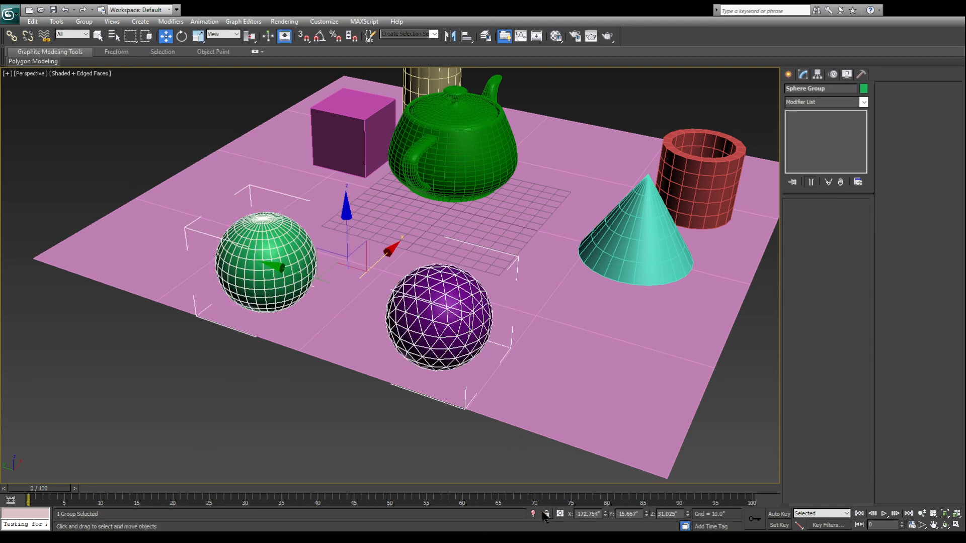
pyautogui.press('space')
pyautogui.press('space')
# - Compare the face layout of the green sphere with that of the purple geosphere up close
pyautogui.keyDown('alt'); pyautogui.moveTo(297, 289); pyautogui.dragTo(255, 273, button='middle'); pyautogui.keyUp('alt')
pyautogui.scroll(4, 383, 284)
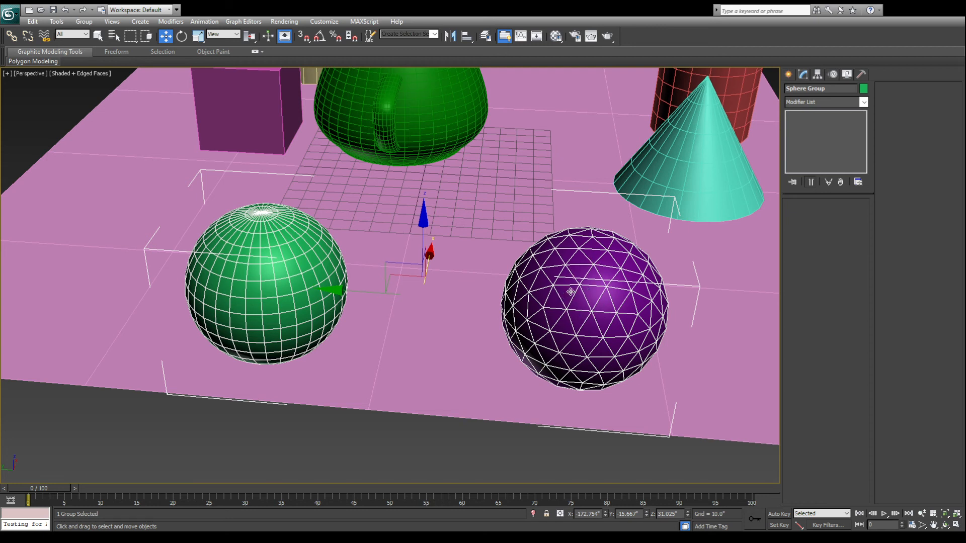
pyautogui.click(601, 317)
pyautogui.moveTo(586, 337); pyautogui.dragTo(458, 308, button='middle')
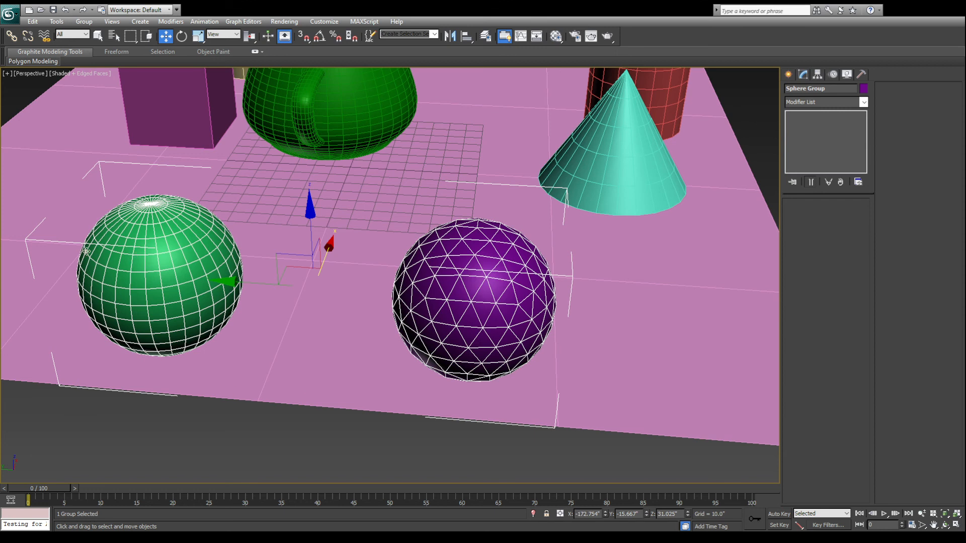
pyautogui.scroll(5, 166, 282)
pyautogui.moveTo(166, 283); pyautogui.dragTo(487, 265, button='middle')
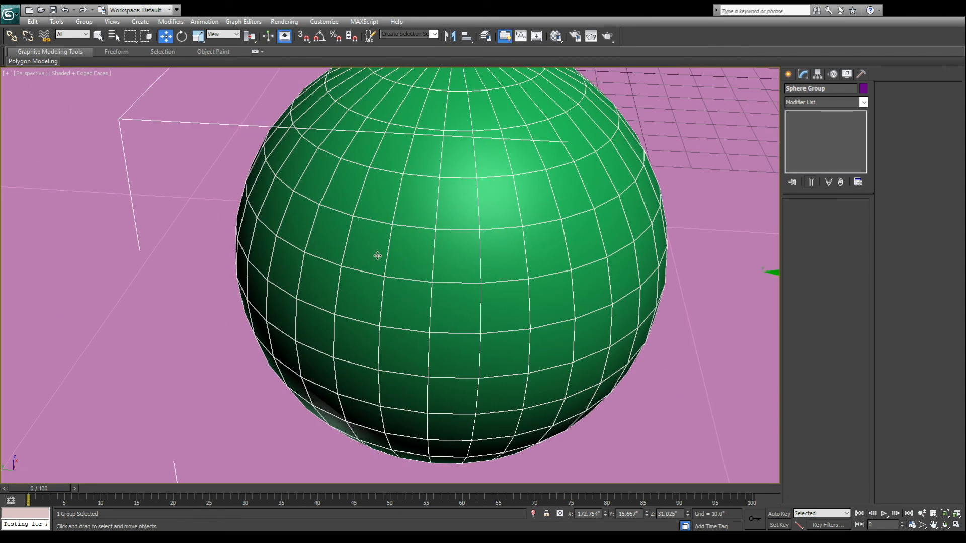
pyautogui.moveTo(420, 287); pyautogui.dragTo(460, 297, button='middle')
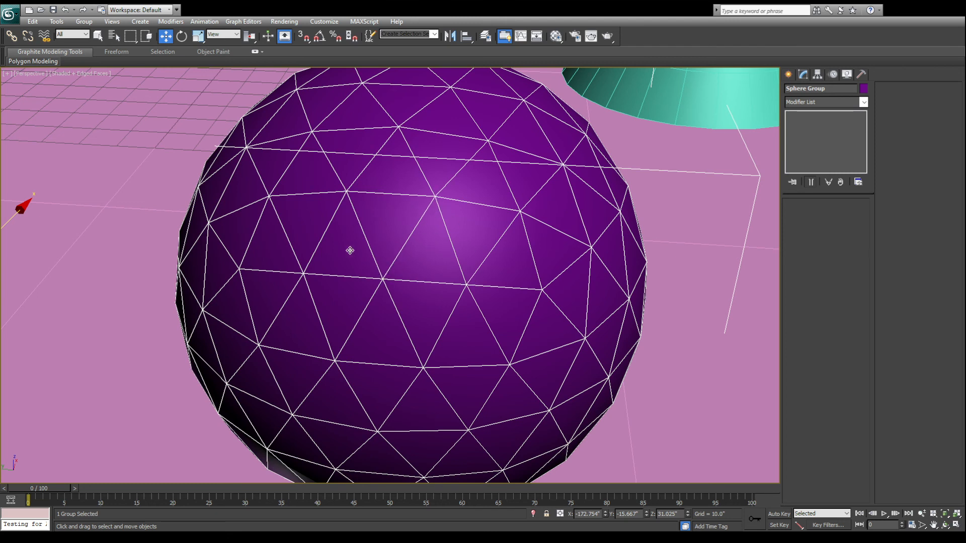
pyautogui.scroll(-8, 349, 250)
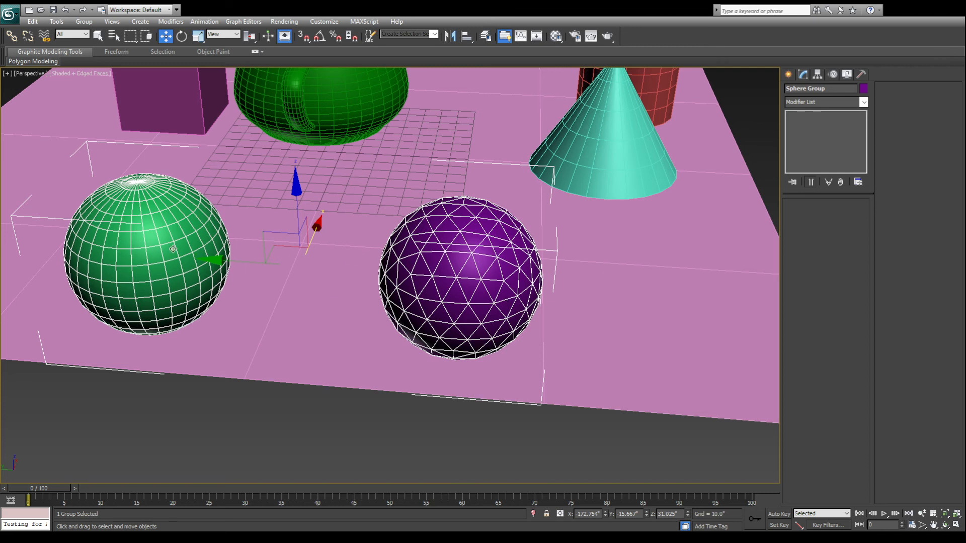
# - Select Cone Group to examine its mesh, and return to Sphere Group to compare the edges
pyautogui.keyDown('alt'); pyautogui.moveTo(518, 254); pyautogui.dragTo(256, 257, button='middle'); pyautogui.keyUp('alt')
pyautogui.click(607, 254)
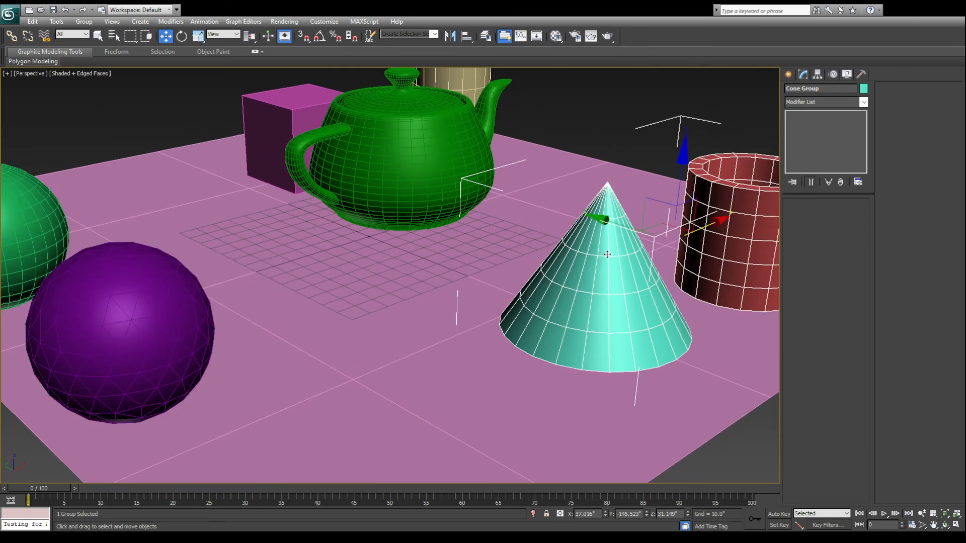
pyautogui.moveTo(607, 255); pyautogui.dragTo(381, 248, button='middle')
pyautogui.moveTo(263, 217); pyautogui.dragTo(419, 246, button='middle')
pyautogui.keyDown('alt'); pyautogui.moveTo(414, 287); pyautogui.dragTo(447, 282, button='middle'); pyautogui.keyUp('alt')
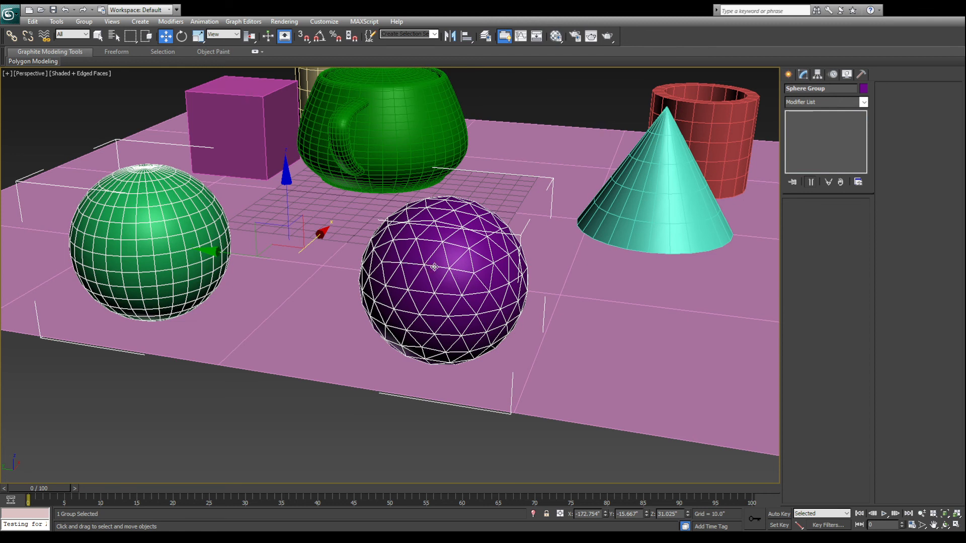
pyautogui.moveTo(439, 242); pyautogui.dragTo(424, 282, button='middle')
# - Open Box Group so its individual members can be edited
pyautogui.click(250, 139)
pyautogui.keyDown('alt'); pyautogui.moveTo(288, 173); pyautogui.dragTo(441, 309, button='middle'); pyautogui.keyUp('alt')
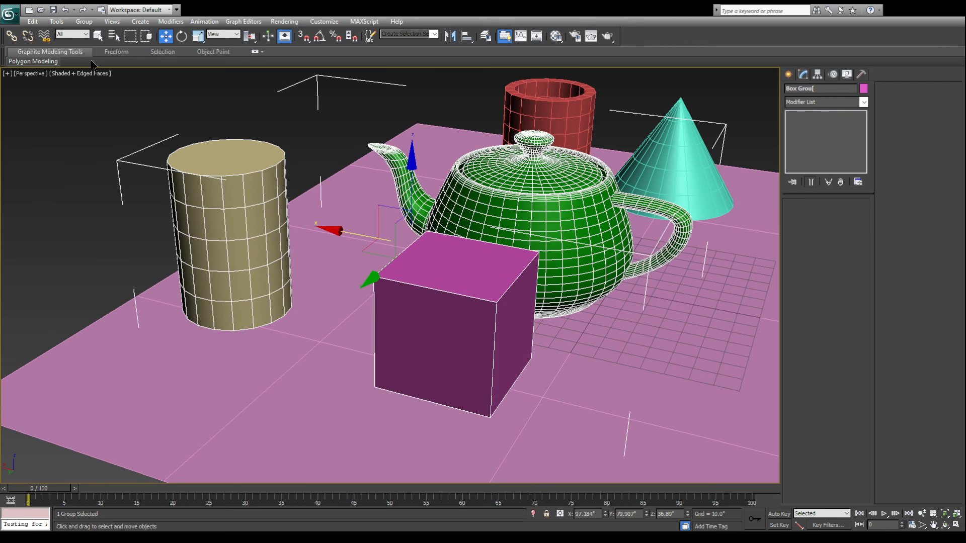
pyautogui.click(126, 101)
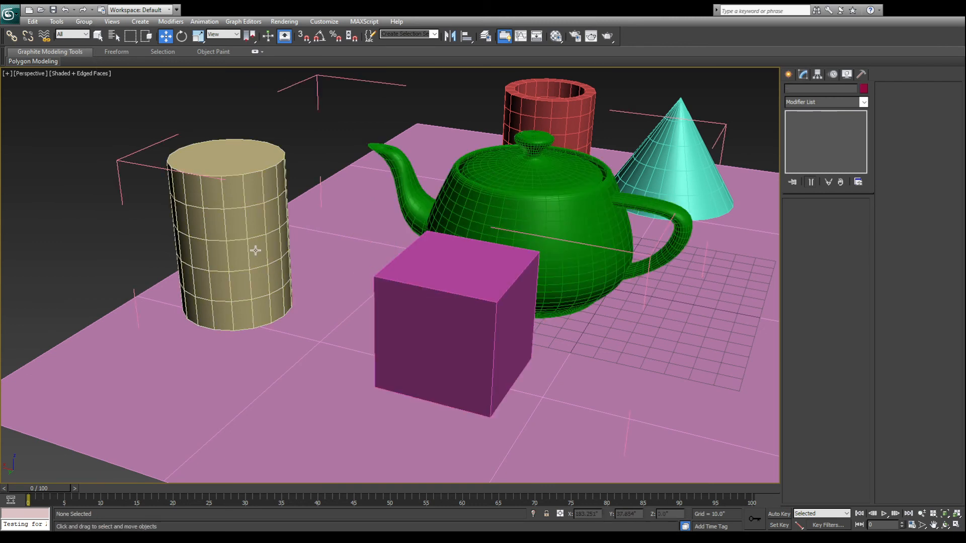
# - Set the cylinder's radius to 32.631" and height to 90.75", with 10 height segments, 7 cap segments and 37 sides
pyautogui.click(255, 250)
pyautogui.scroll(3, 217, 243)
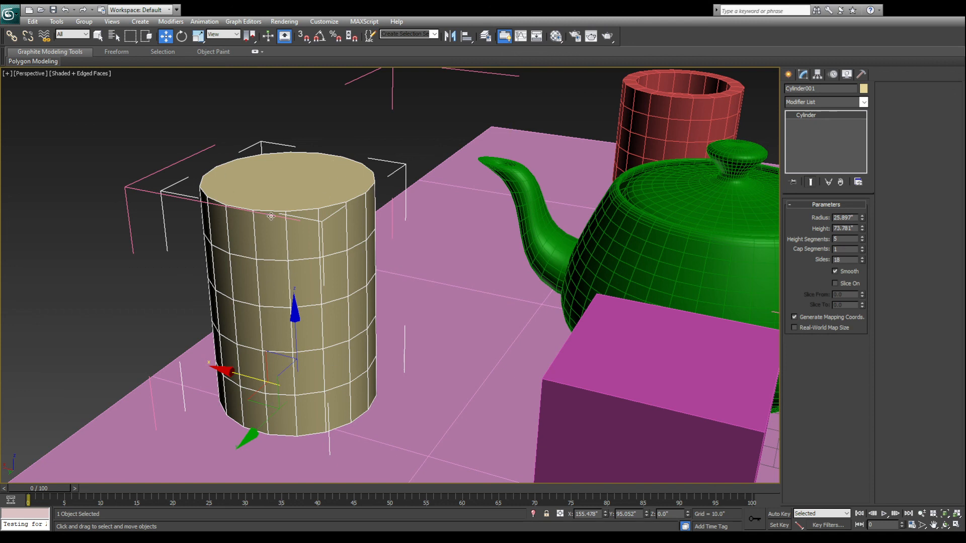
pyautogui.moveTo(862, 218)
pyautogui.mouseDown()
pyautogui.moveTo(858, 228)
pyautogui.moveTo(858, 215)
pyautogui.mouseUp()
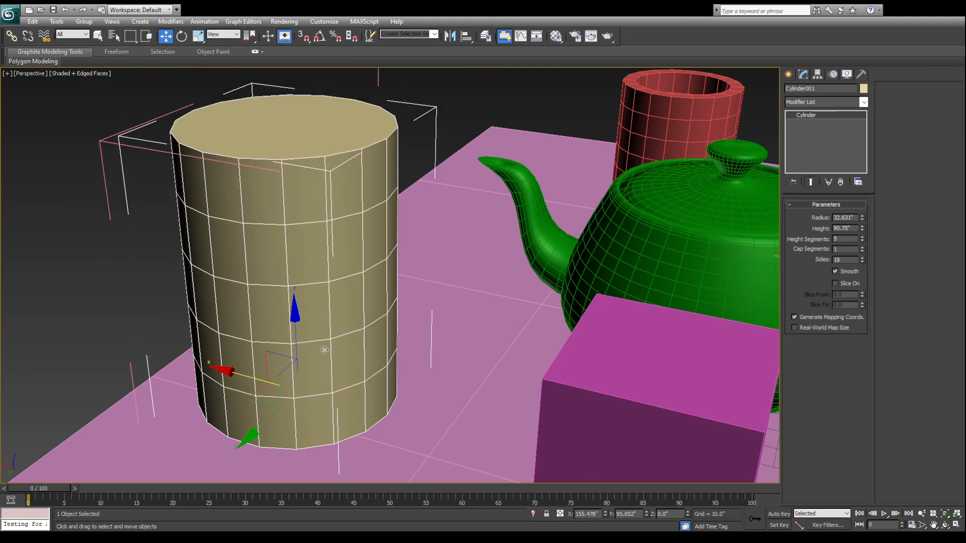
pyautogui.moveTo(862, 240); pyautogui.dragTo(865, 204)
pyautogui.moveTo(861, 259); pyautogui.dragTo(861, 218)
pyautogui.moveTo(862, 259); pyautogui.dragTo(862, 240)
pyautogui.moveTo(586, 289); pyautogui.dragTo(534, 279, button='middle')
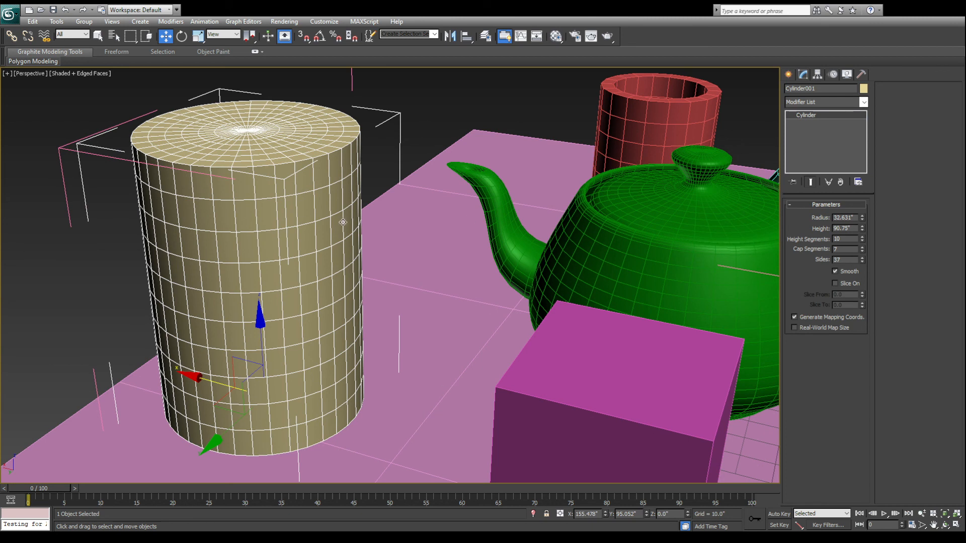
# - Give the box 10 length segments and 7 width segments, and increase its height segments
pyautogui.scroll(-5, 662, 294)
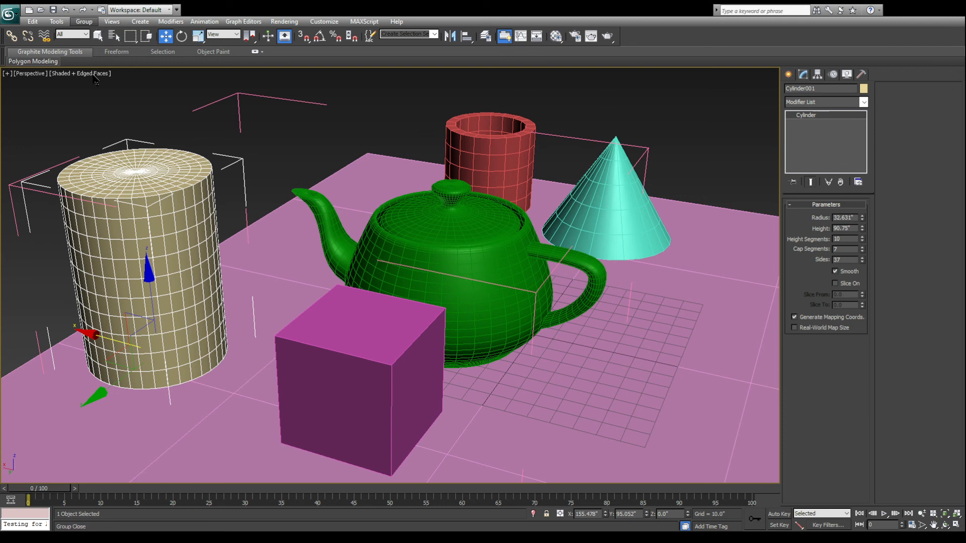
pyautogui.click(355, 337)
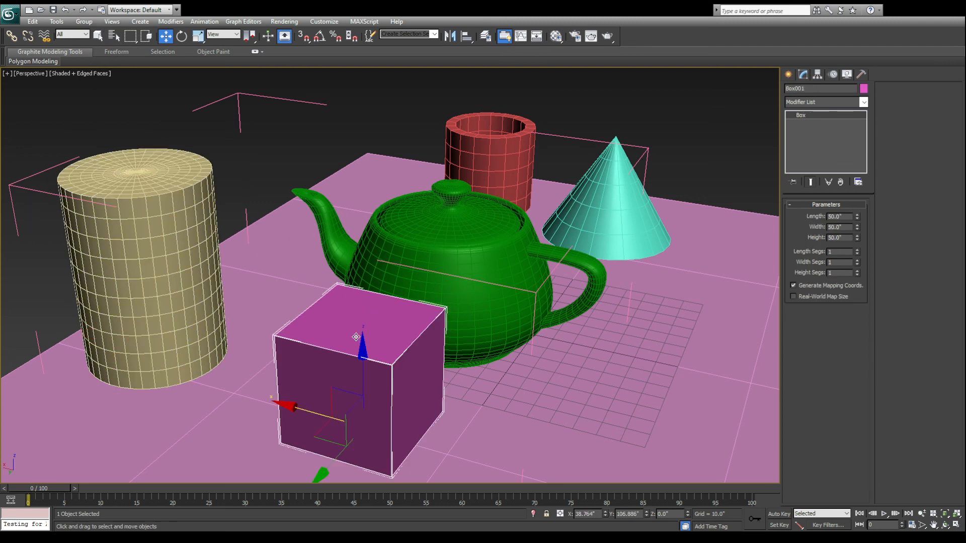
pyautogui.moveTo(856, 252); pyautogui.dragTo(855, 207)
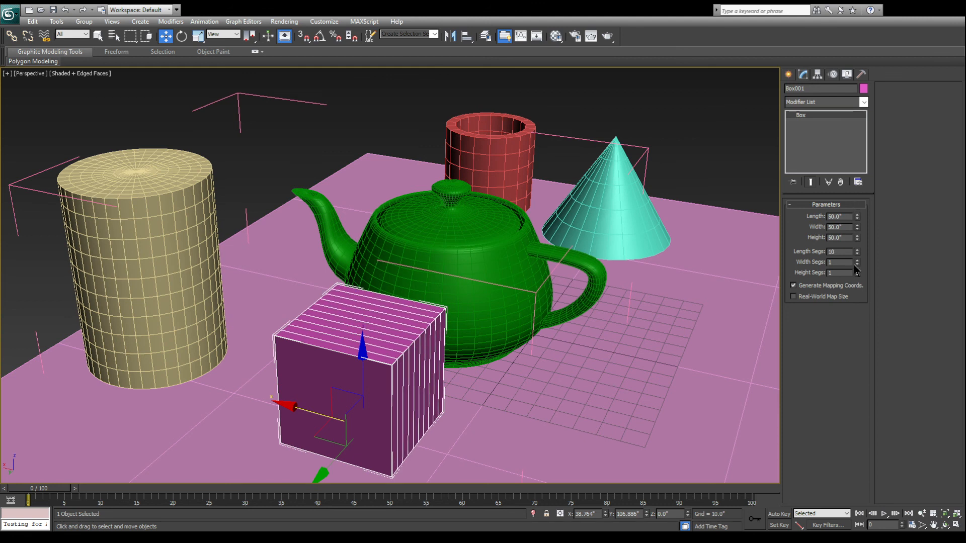
pyautogui.moveTo(857, 262); pyautogui.dragTo(858, 227)
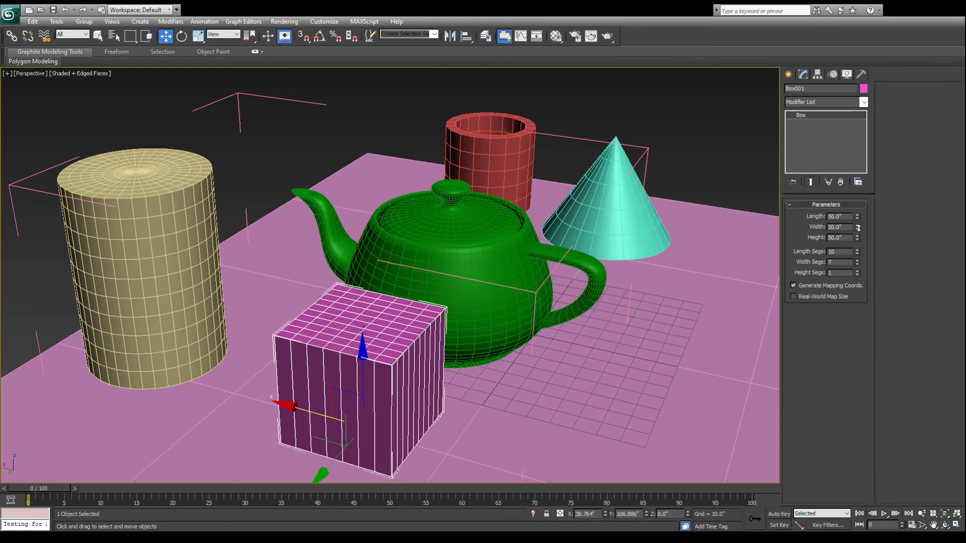
pyautogui.moveTo(857, 273); pyautogui.dragTo(858, 240)
# - Open Cone Group and select the cone inside it
pyautogui.click(635, 217)
pyautogui.keyDown('alt'); pyautogui.moveTo(634, 217); pyautogui.dragTo(467, 267, button='middle'); pyautogui.keyUp('alt')
pyautogui.scroll(3, 429, 200)
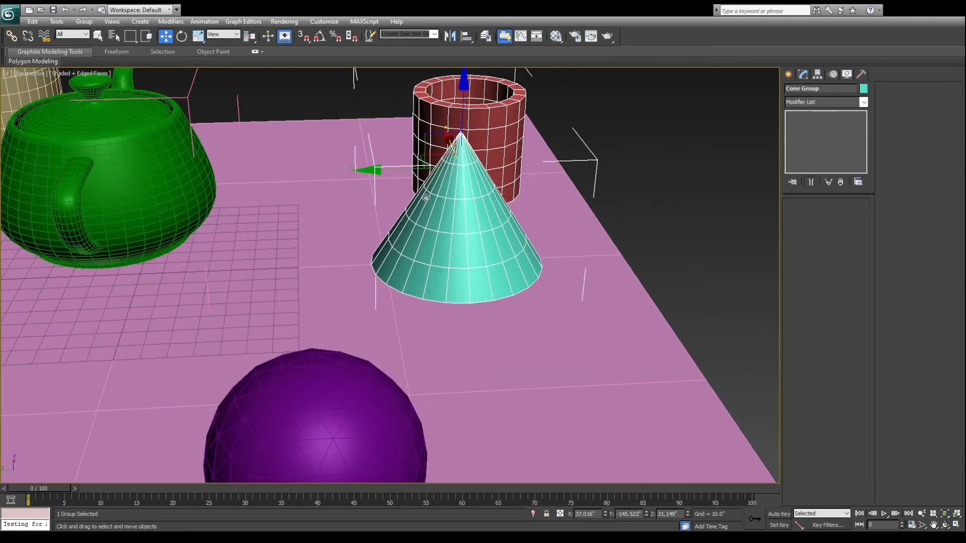
pyautogui.click(437, 212)
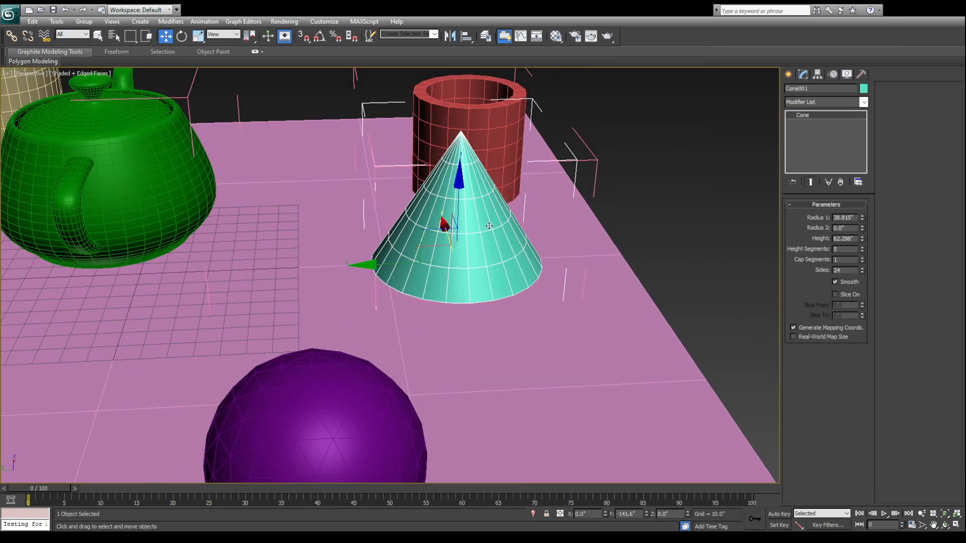
# - Set the cone to 5 cap segments, radius 1 of 45.414", radius 2 of 5.46" and height of 85.971"
pyautogui.scroll(-3, 489, 225)
pyautogui.keyDown('alt'); pyautogui.moveTo(489, 226); pyautogui.dragTo(543, 229, button='middle'); pyautogui.keyUp('alt')
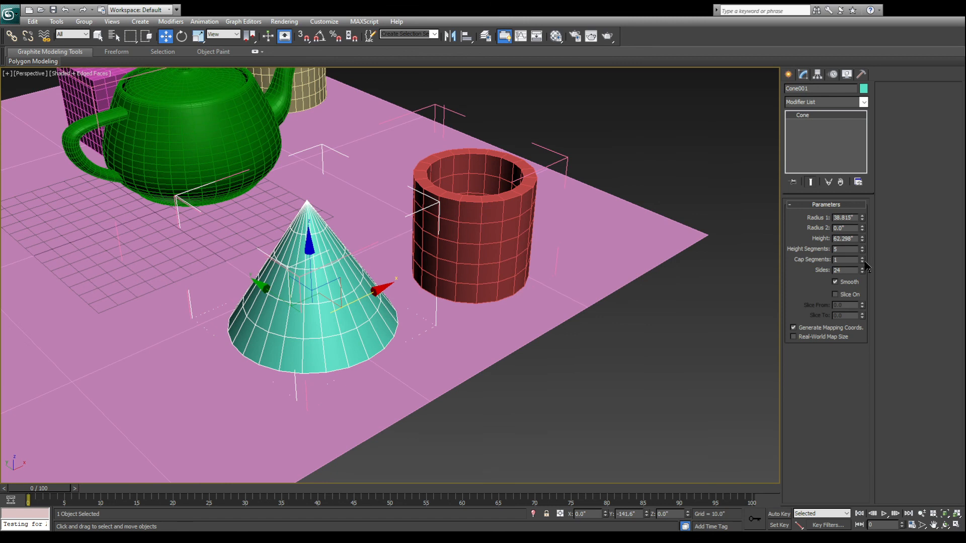
pyautogui.moveTo(858, 247); pyautogui.dragTo(867, 254)
pyautogui.keyDown('alt'); pyautogui.moveTo(472, 309); pyautogui.dragTo(461, 238, button='middle'); pyautogui.keyUp('alt')
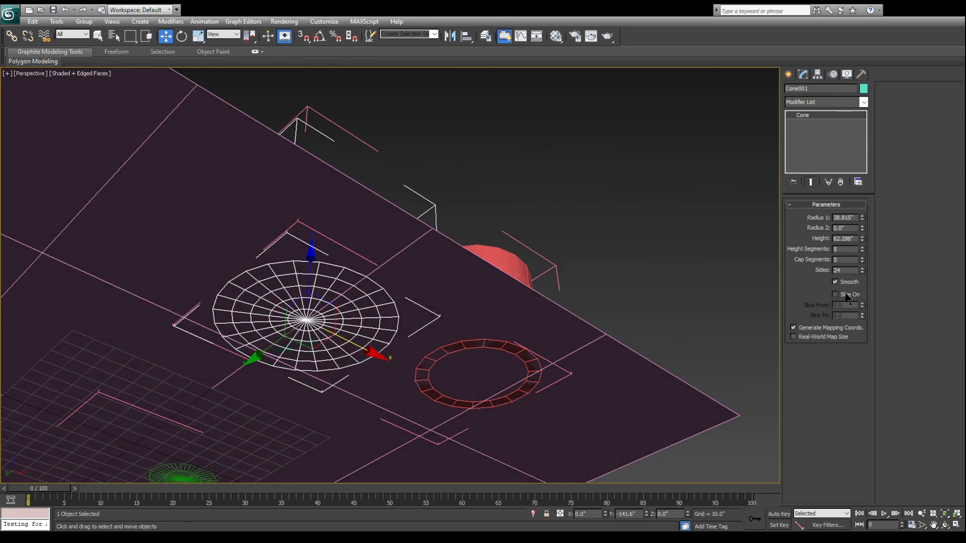
pyautogui.moveTo(863, 244); pyautogui.dragTo(861, 176)
pyautogui.hotkey('shift', 'z')
pyautogui.moveTo(862, 229); pyautogui.dragTo(861, 36)
pyautogui.keyDown('alt'); pyautogui.moveTo(343, 357); pyautogui.dragTo(360, 400, button='middle'); pyautogui.keyUp('alt')
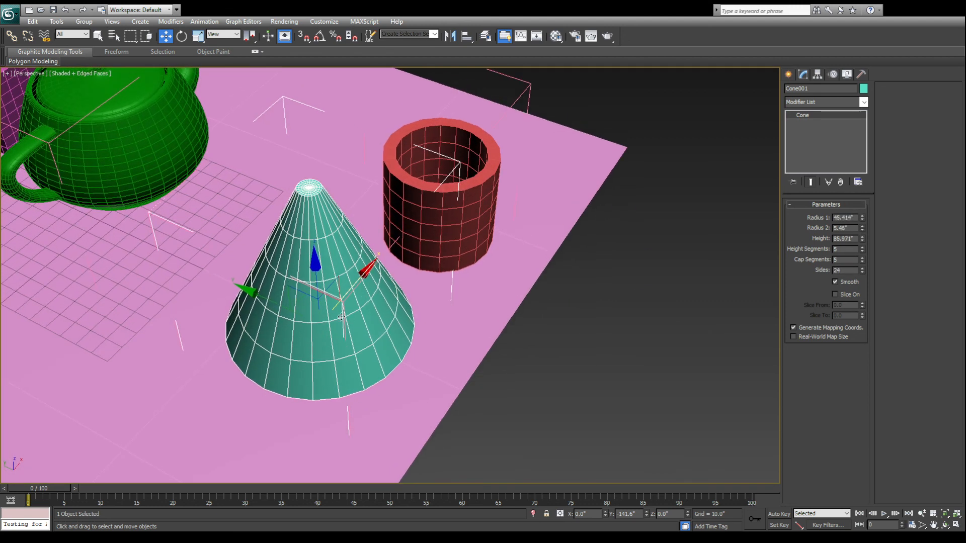
# - Widen the cone's flat top and increase its height segments and sides
pyautogui.moveTo(862, 217); pyautogui.dragTo(870, 137)
pyautogui.moveTo(862, 240); pyautogui.dragTo(862, 260)
pyautogui.keyDown('alt'); pyautogui.moveTo(483, 277); pyautogui.dragTo(439, 286, button='middle'); pyautogui.keyUp('alt')
# - Set the tube's radii to 34.307" and 29.656", height to 68.005", with 10 height segments, 3 cap segments and 17 sides
pyautogui.click(515, 275)
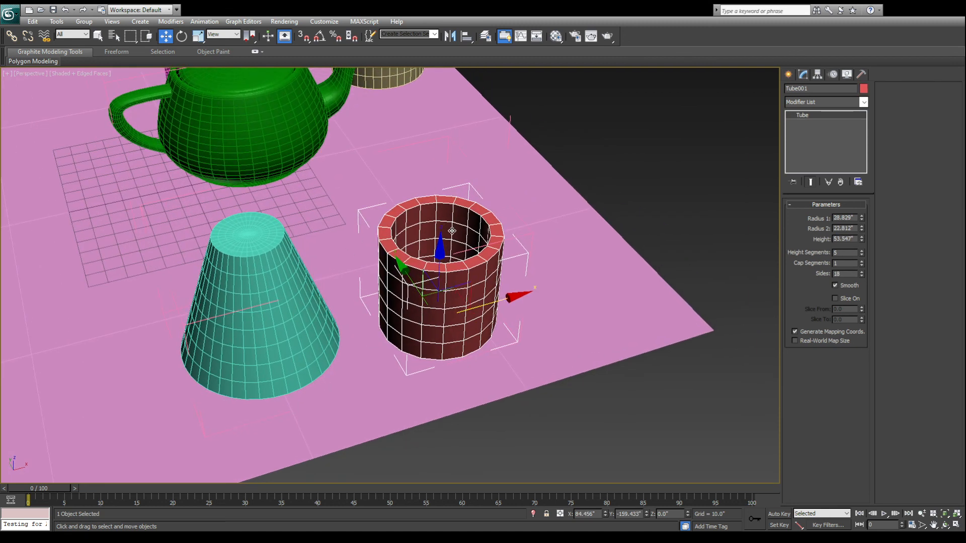
pyautogui.moveTo(861, 218); pyautogui.dragTo(861, 259)
pyautogui.click(862, 251)
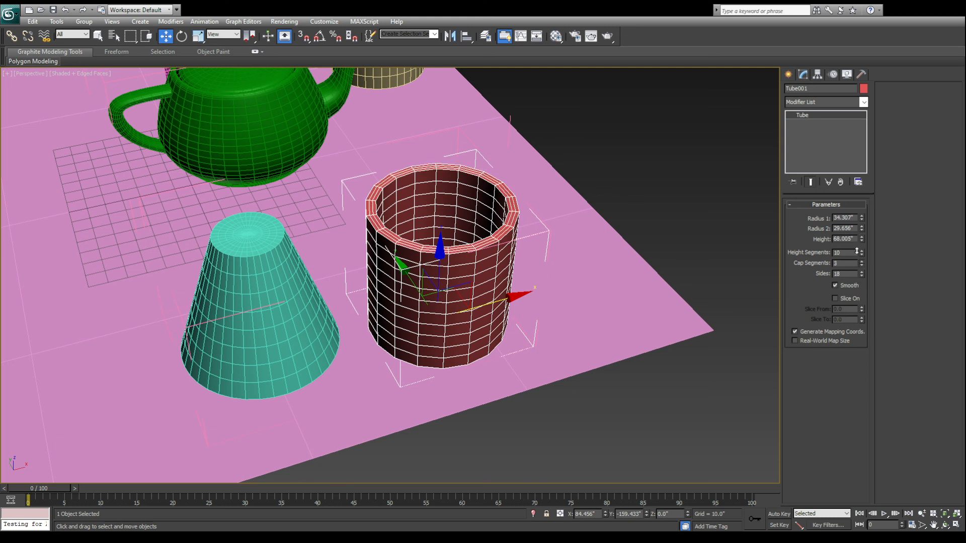
pyautogui.click(862, 275)
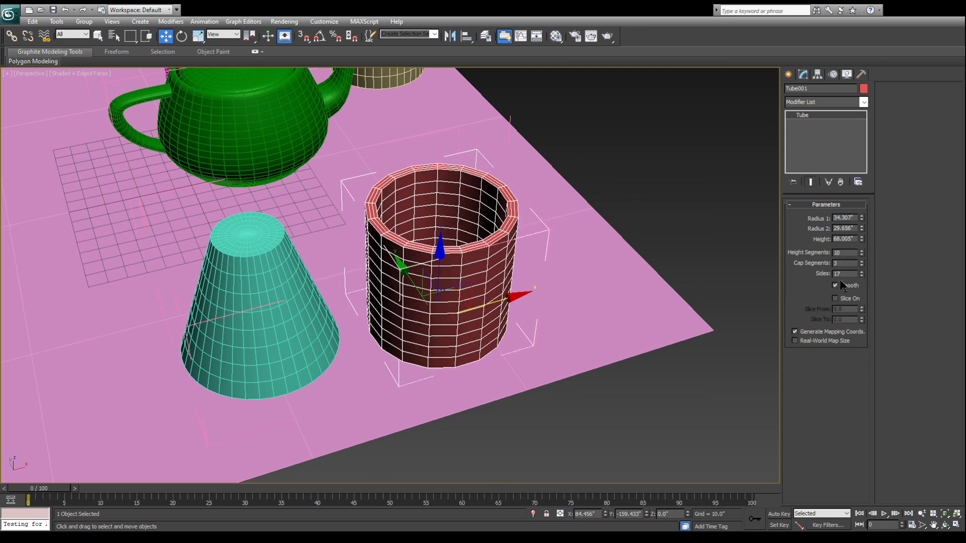
# - Bring all the objects into view and display the Standard Primitives creation options
pyautogui.scroll(-2, 510, 334)
pyautogui.scroll(-3, 375, 309)
pyautogui.keyDown('alt'); pyautogui.moveTo(376, 309); pyautogui.dragTo(352, 278, button='middle'); pyautogui.keyUp('alt')
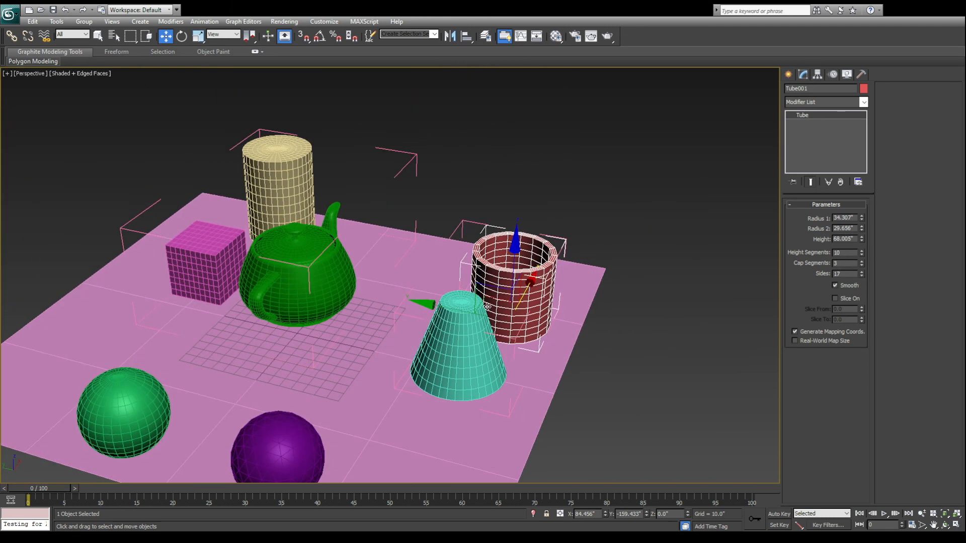
pyautogui.scroll(-3, 352, 278)
pyautogui.keyDown('alt'); pyautogui.moveTo(398, 222); pyautogui.dragTo(416, 242, button='middle'); pyautogui.keyUp('alt')
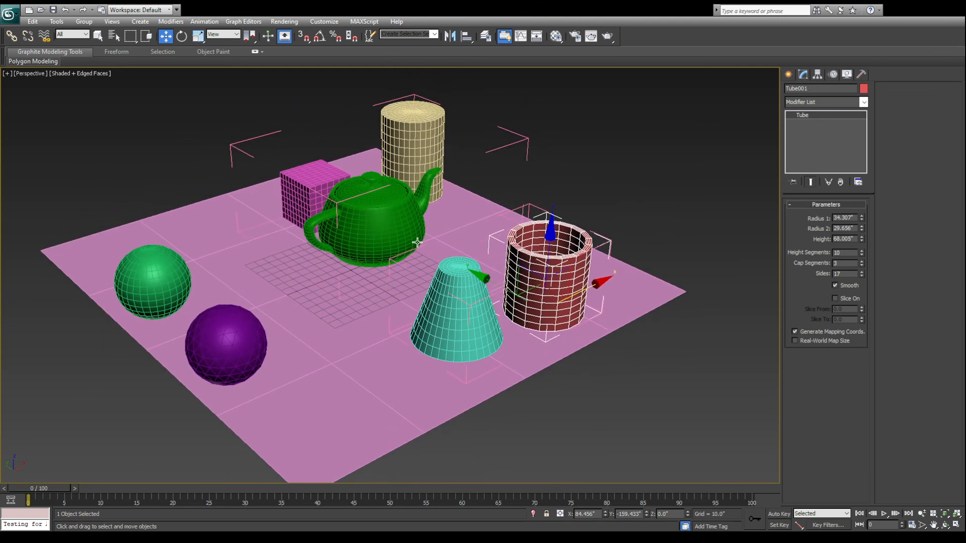
pyautogui.click(788, 74)
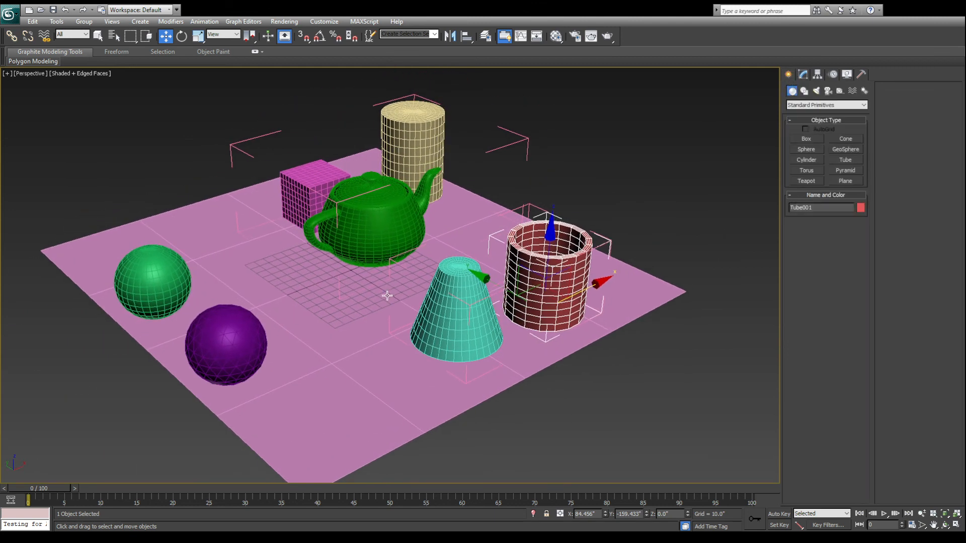